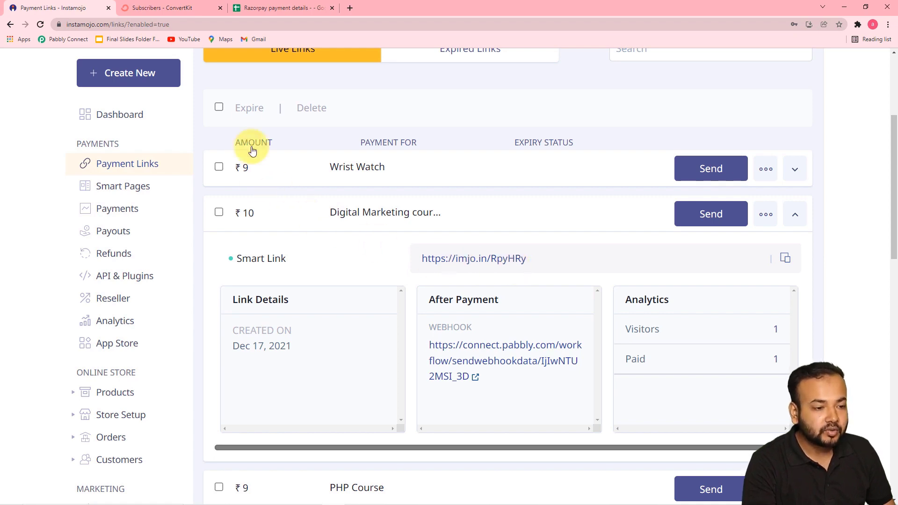
Check ConvertKit's Digital Marketing Course tag, which shows one confirmed subscriber dated Dec 17, 2021.
{"action": "left_click", "coordinate": [158, 10]}
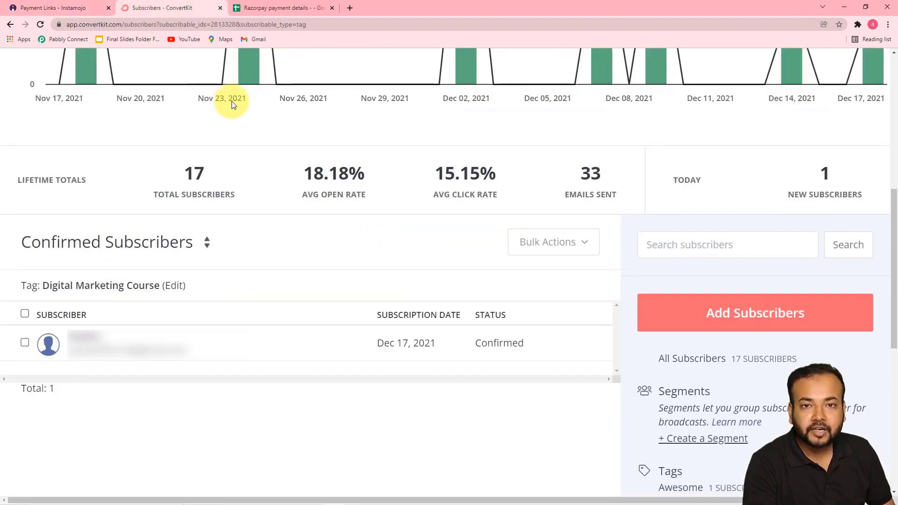
{"action": "scroll", "coordinate": [237, 233], "scroll_direction": "down", "scroll_amount": 2}
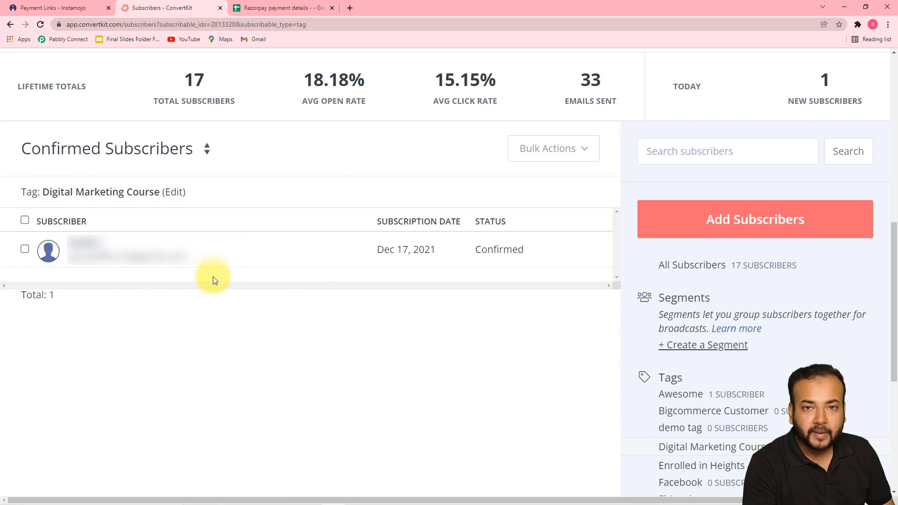
{"action": "scroll", "coordinate": [213, 278], "scroll_direction": "up", "scroll_amount": 2}
{"action": "scroll", "coordinate": [215, 280], "scroll_direction": "up", "scroll_amount": 5}
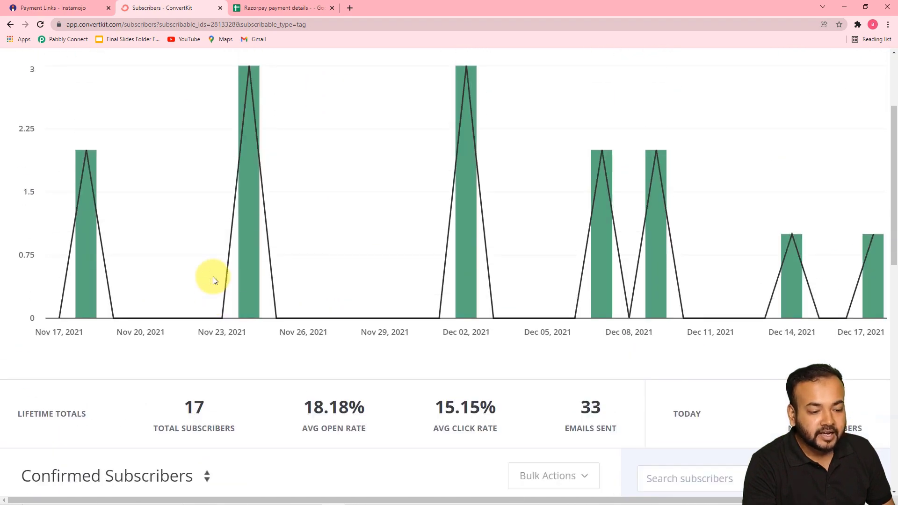
{"action": "left_click", "coordinate": [288, 7]}
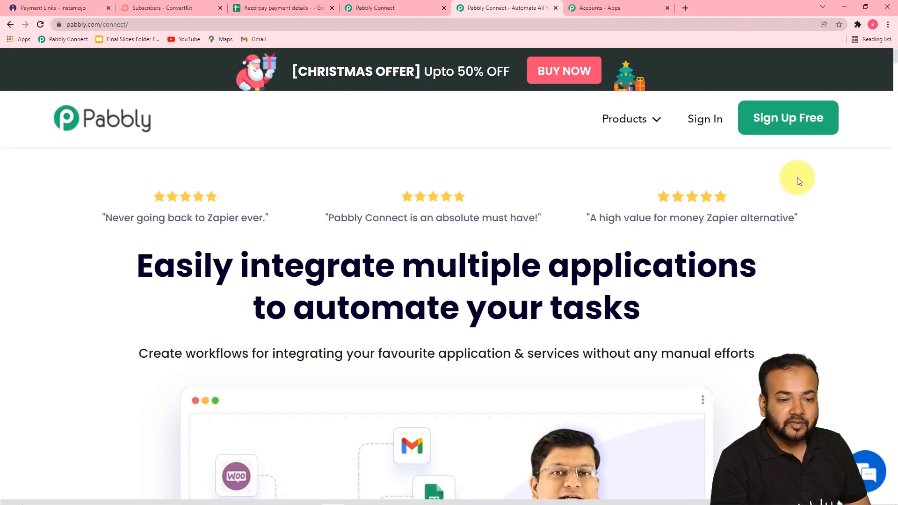
Go to the Pabbly Connect dashboard and review the existing Instamojo workflows and task usage.
{"action": "left_click", "coordinate": [610, 7]}
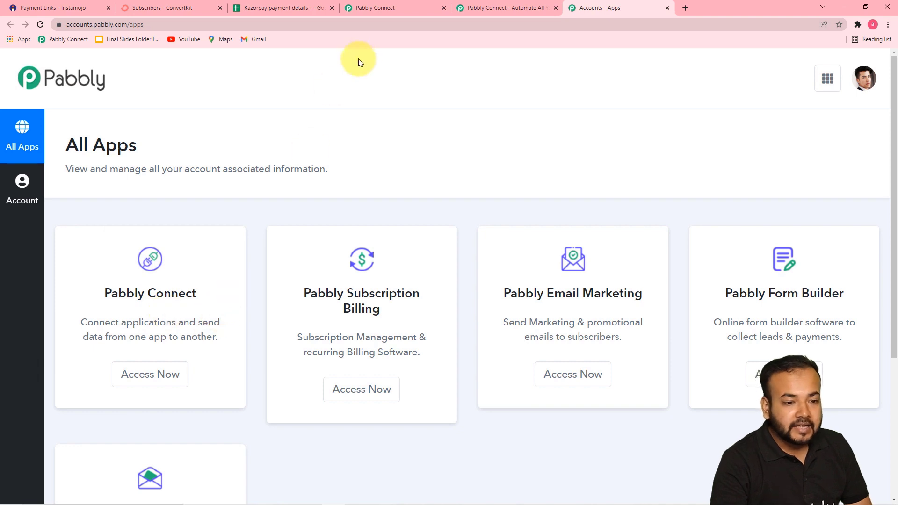
{"action": "left_click", "coordinate": [374, 8]}
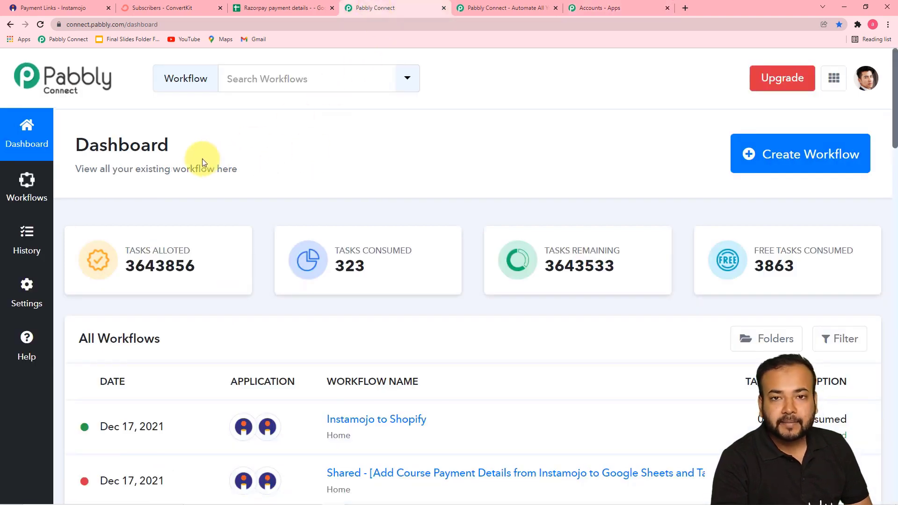
{"action": "scroll", "coordinate": [262, 171], "scroll_direction": "down", "scroll_amount": 5}
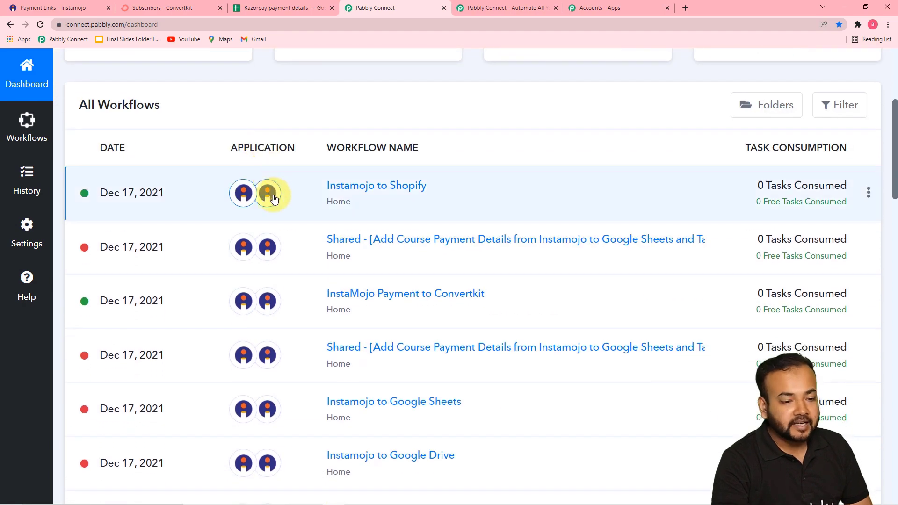
{"action": "scroll", "coordinate": [294, 218], "scroll_direction": "up", "scroll_amount": 5}
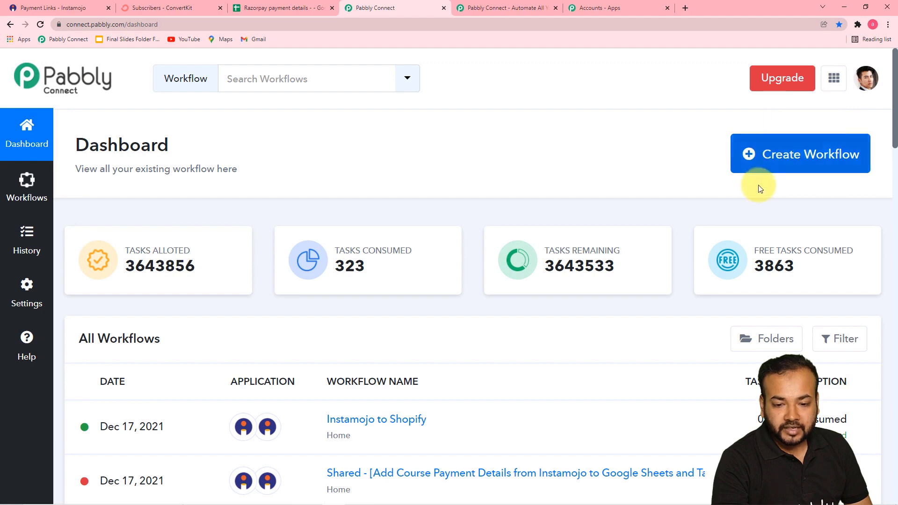
Create a workflow named 'Add Student in Converkit & Google Sheets on Payment from Inst…'.
{"action": "left_click", "coordinate": [789, 169]}
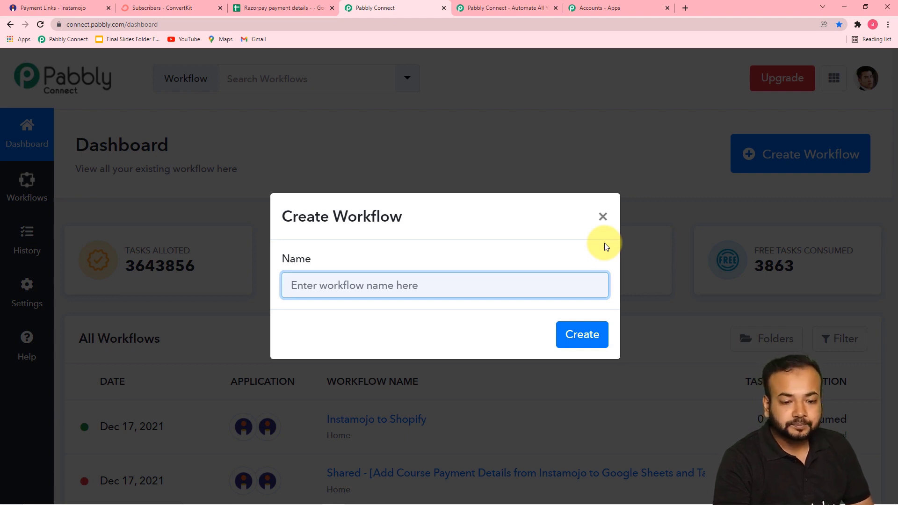
{"action": "key", "text": "ctrl+v"}
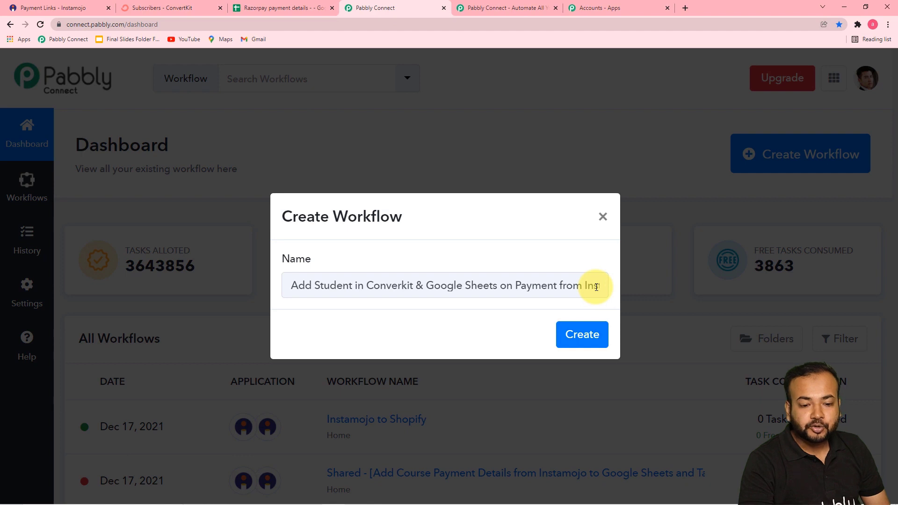
{"action": "left_click", "coordinate": [580, 339]}
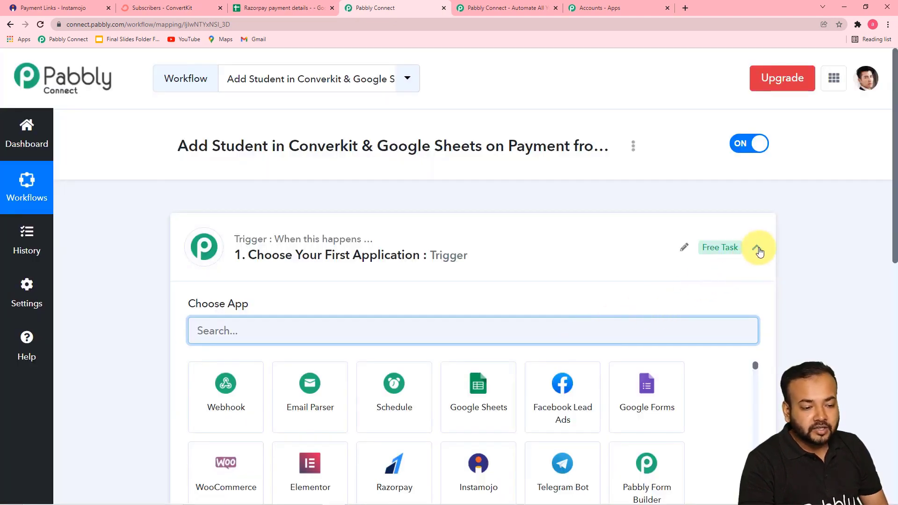
{"action": "left_click", "coordinate": [759, 251]}
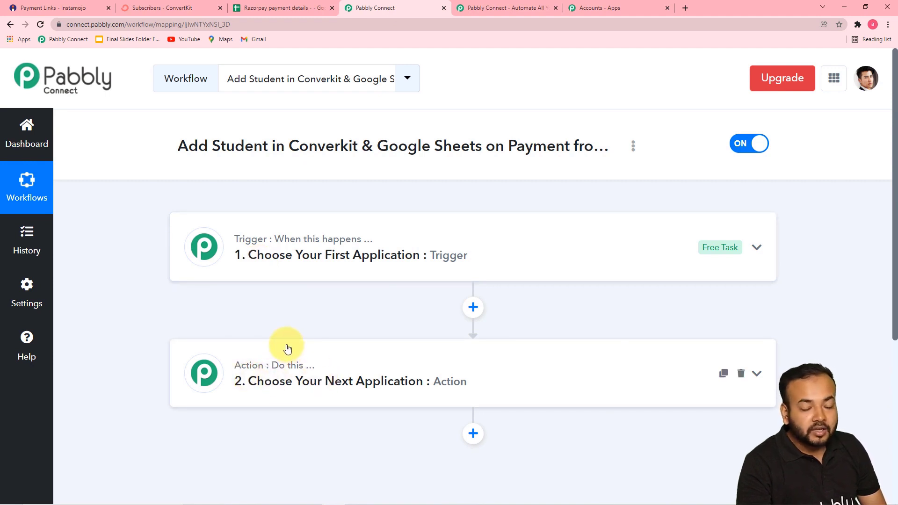
Search the trigger apps for 'inst' and pick Instamojo as the trigger app.
{"action": "left_click", "coordinate": [290, 247]}
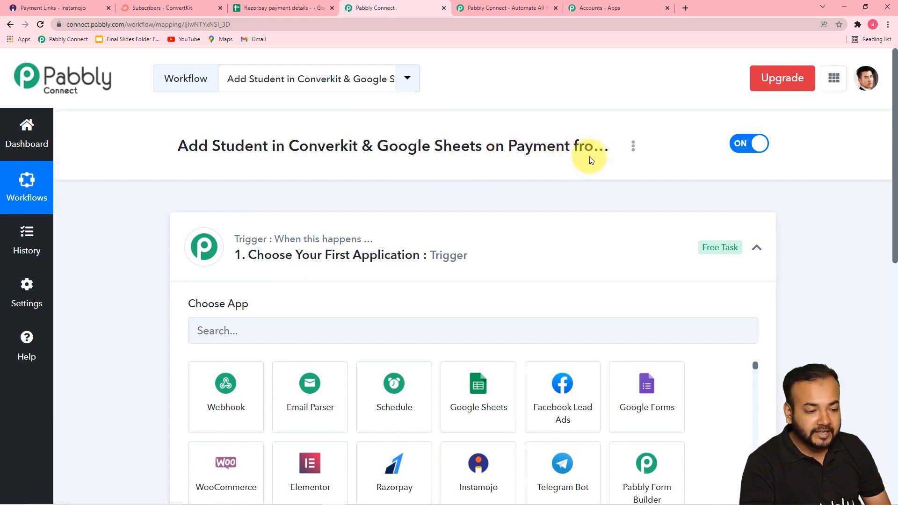
{"action": "scroll", "coordinate": [279, 242], "scroll_direction": "down", "scroll_amount": 3}
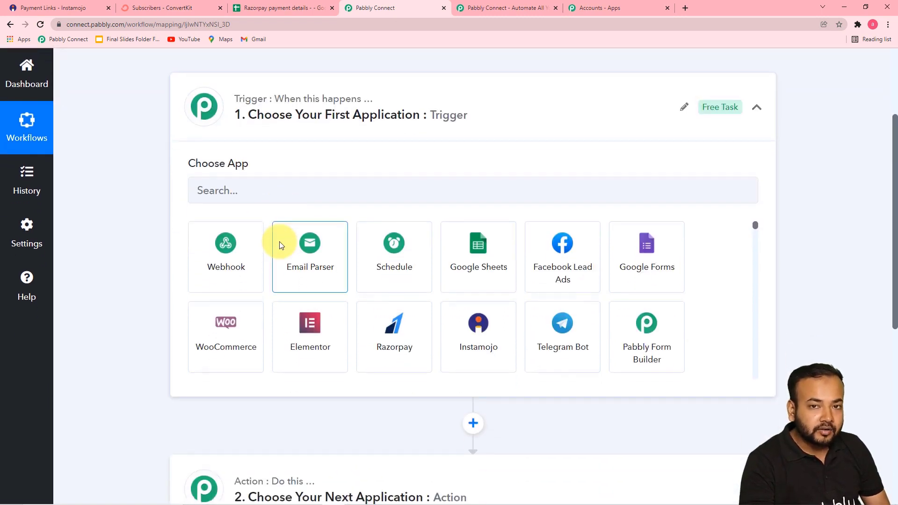
{"action": "scroll", "coordinate": [279, 241], "scroll_direction": "down", "scroll_amount": 3}
{"action": "scroll", "coordinate": [280, 242], "scroll_direction": "up", "scroll_amount": 3}
{"action": "scroll", "coordinate": [157, 229], "scroll_direction": "up", "scroll_amount": 3}
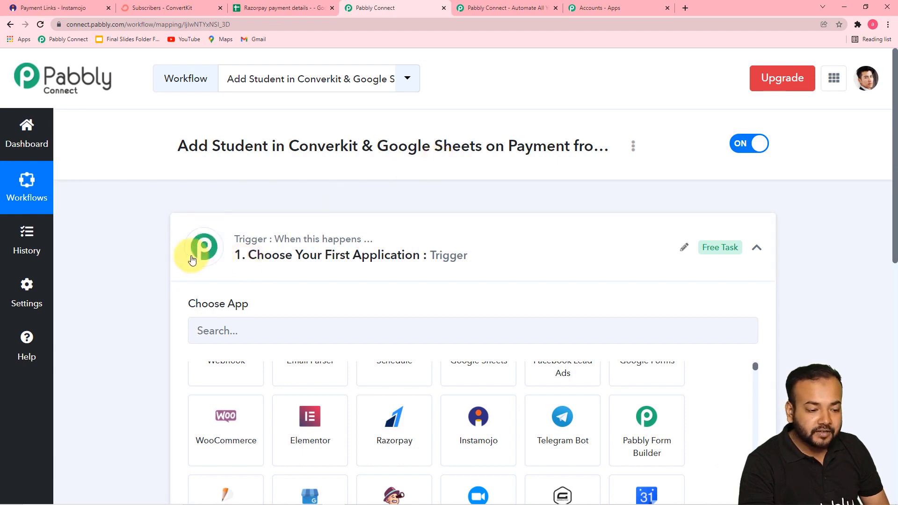
{"action": "scroll", "coordinate": [156, 261], "scroll_direction": "down", "scroll_amount": 2}
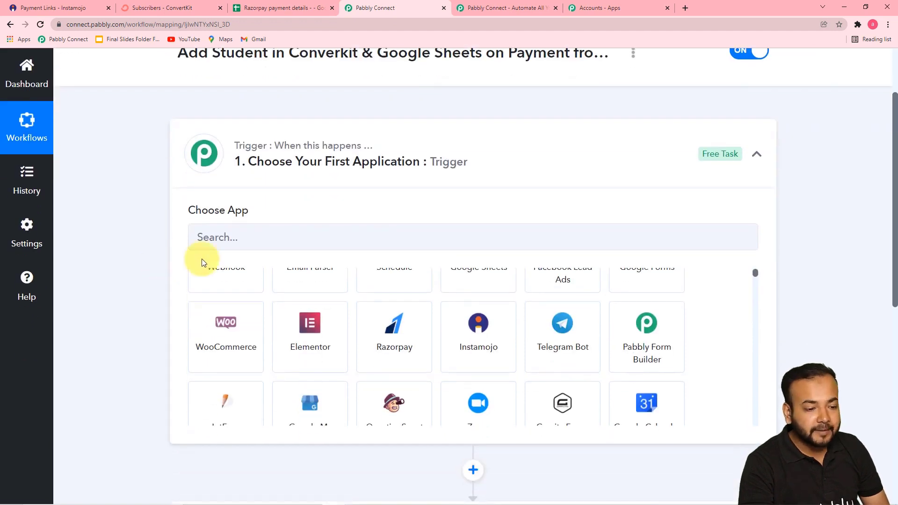
{"action": "left_click", "coordinate": [251, 236]}
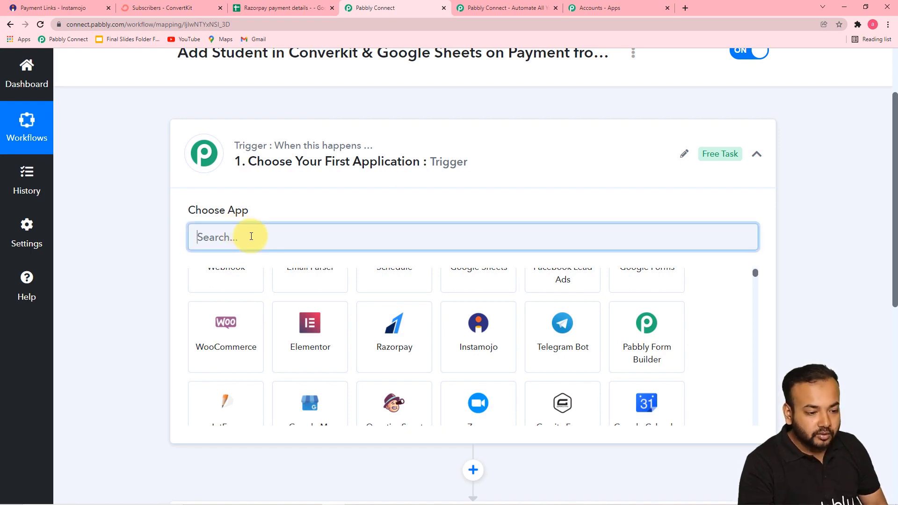
{"action": "type", "text": "i"}
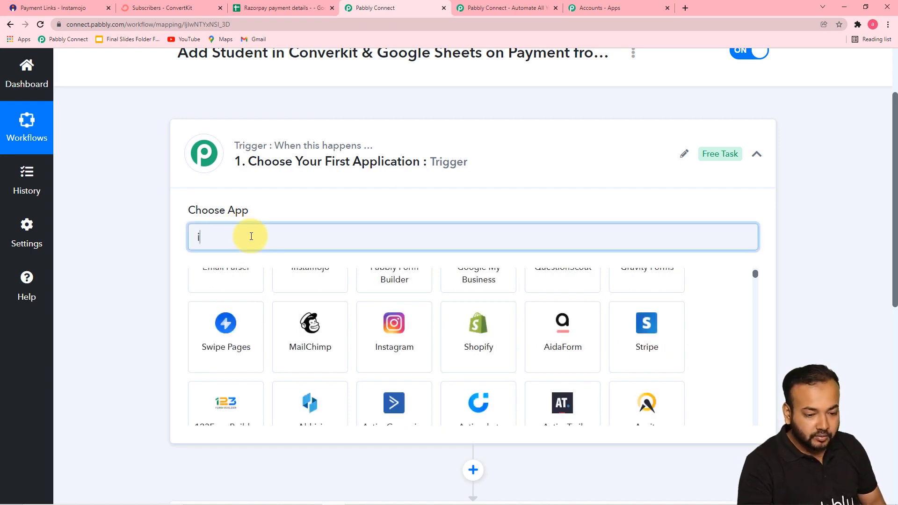
{"action": "type", "text": "n"}
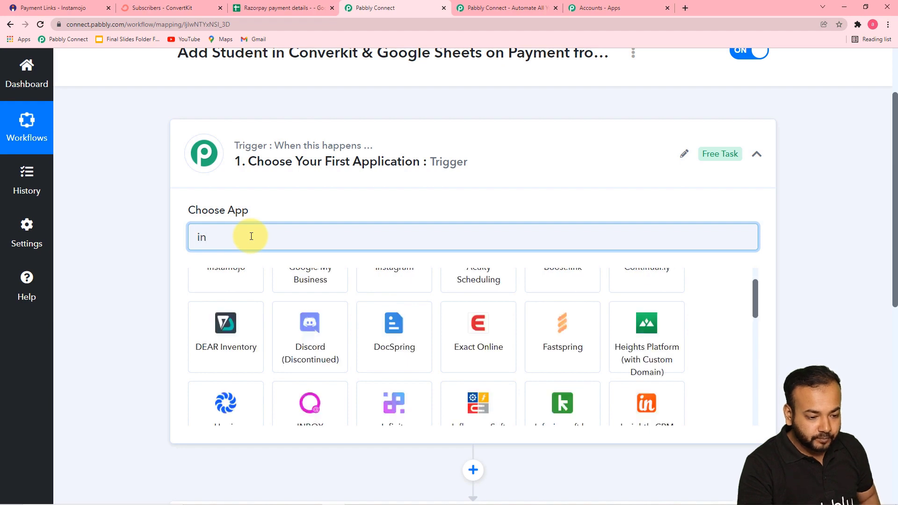
{"action": "type", "text": "st"}
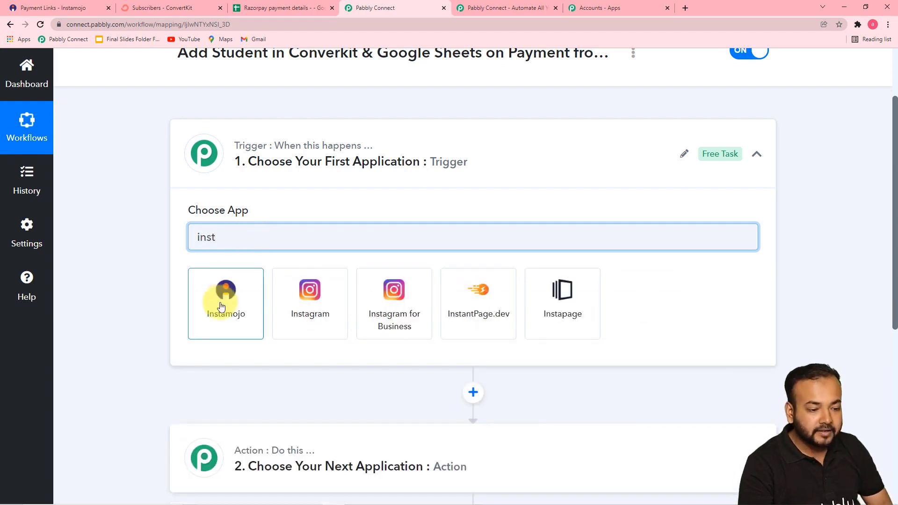
{"action": "left_click", "coordinate": [221, 305]}
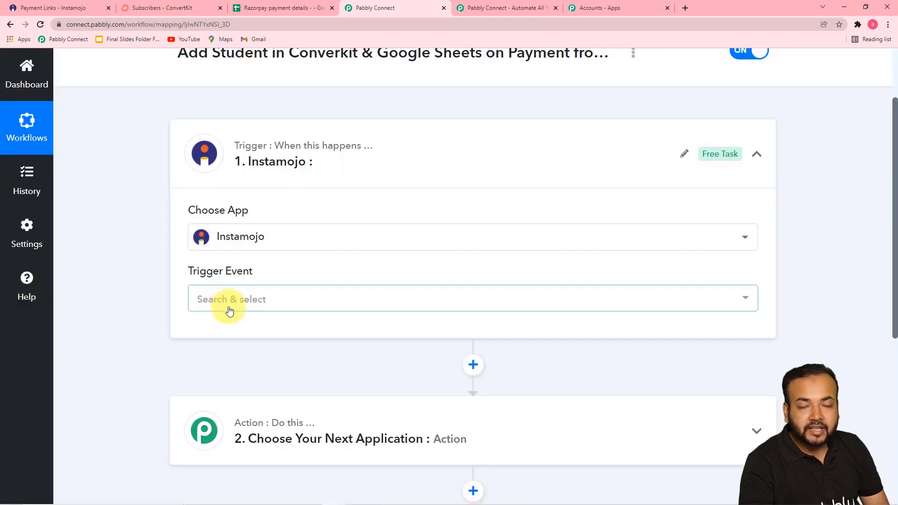
Set the Instamojo trigger event to New Sale and copy its webhook URL.
{"action": "left_click", "coordinate": [227, 309]}
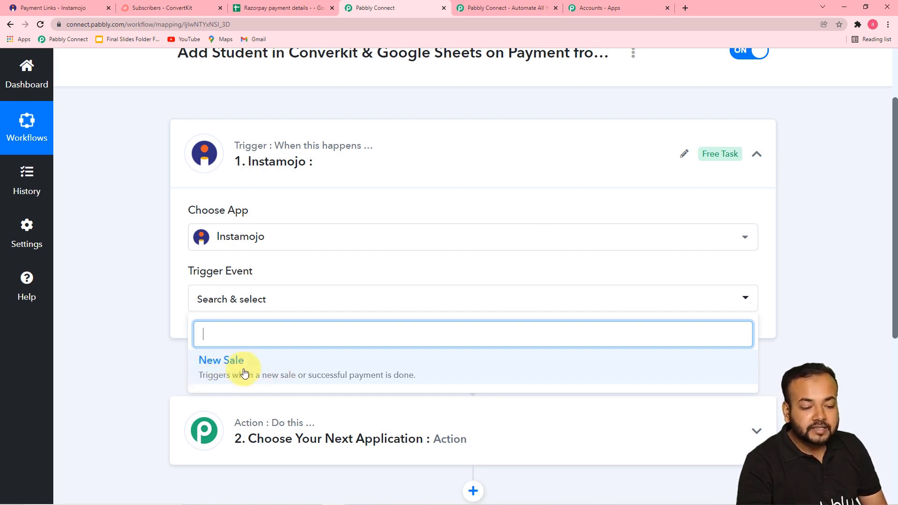
{"action": "left_click", "coordinate": [327, 368]}
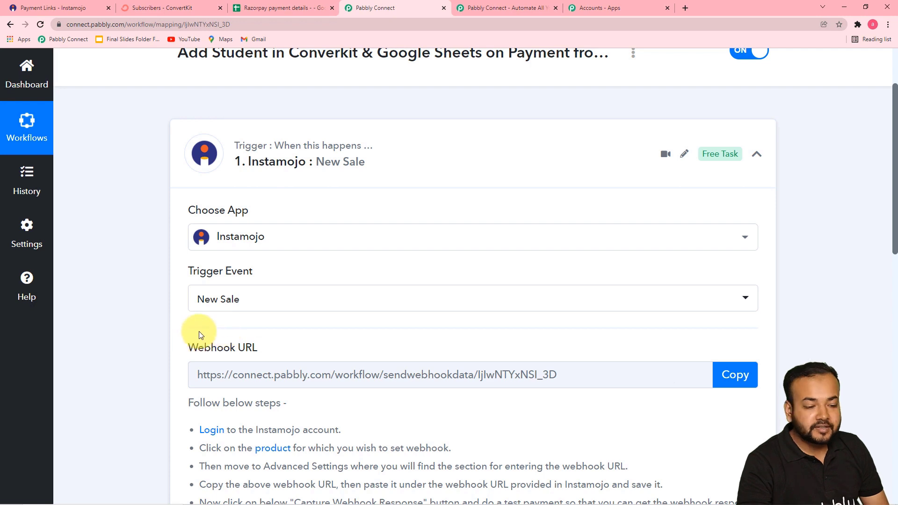
{"action": "scroll", "coordinate": [187, 328], "scroll_direction": "down", "scroll_amount": 3}
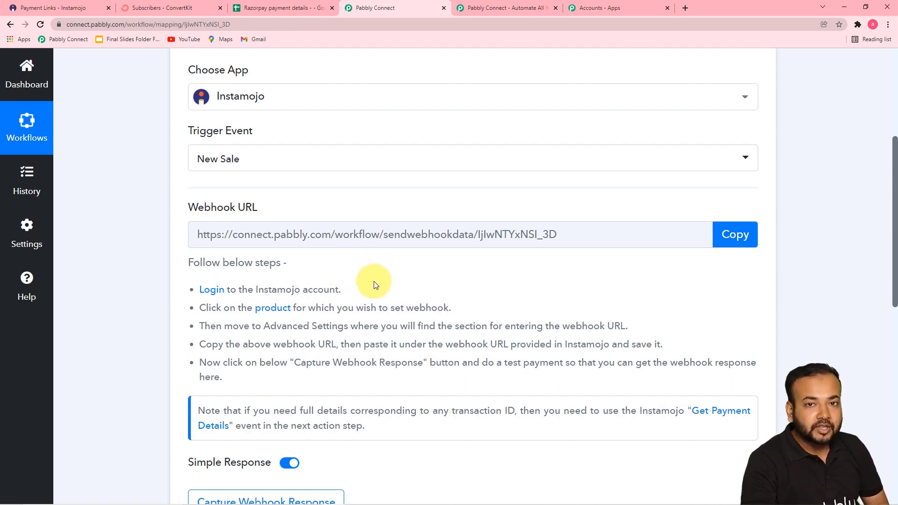
{"action": "scroll", "coordinate": [374, 285], "scroll_direction": "down", "scroll_amount": 1}
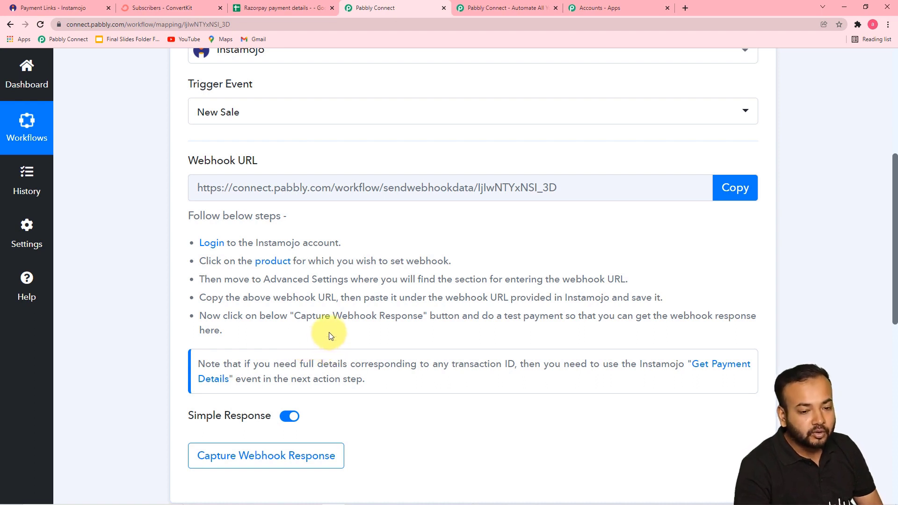
{"action": "left_click", "coordinate": [733, 199]}
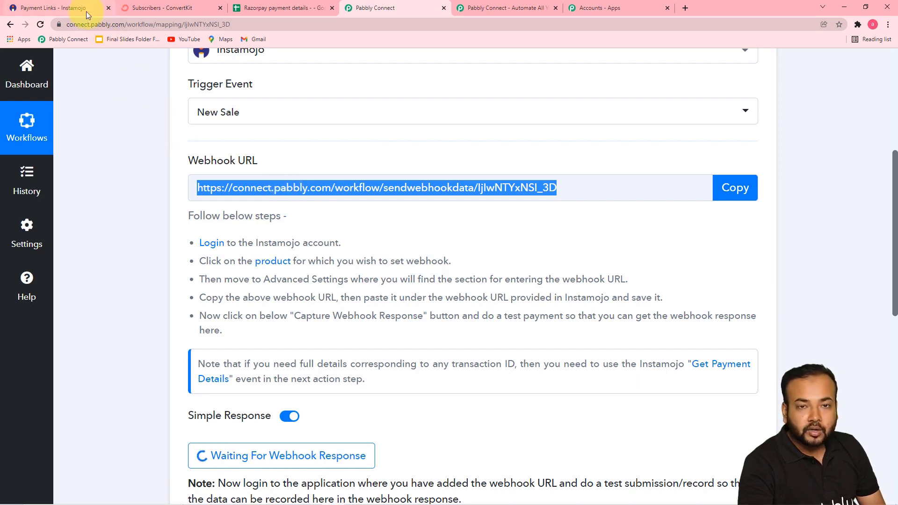
Start a new Instamojo payment link from the Create New menu.
{"action": "left_click", "coordinate": [86, 15]}
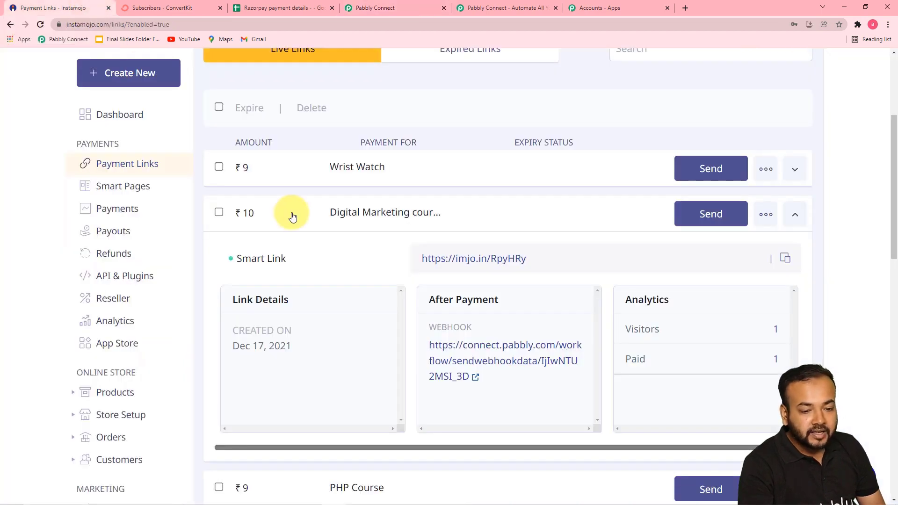
{"action": "scroll", "coordinate": [443, 265], "scroll_direction": "up", "scroll_amount": 3}
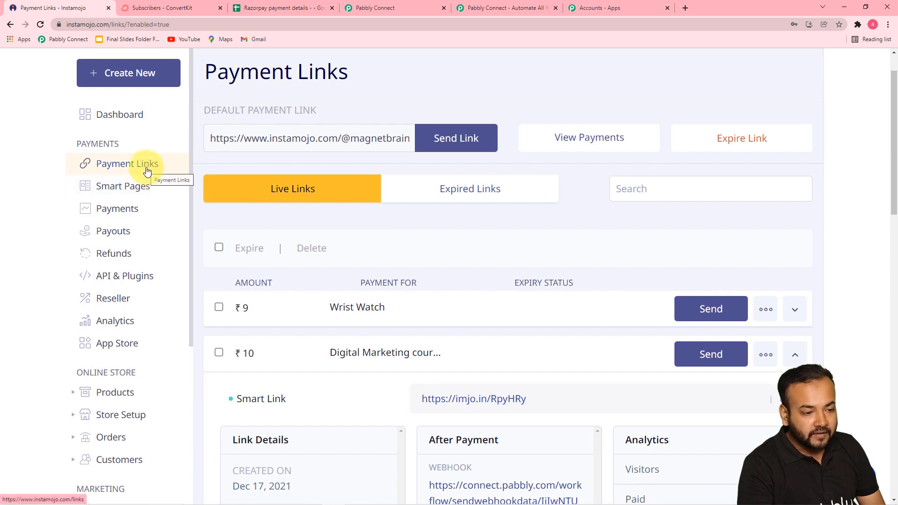
{"action": "scroll", "coordinate": [147, 171], "scroll_direction": "up", "scroll_amount": 1}
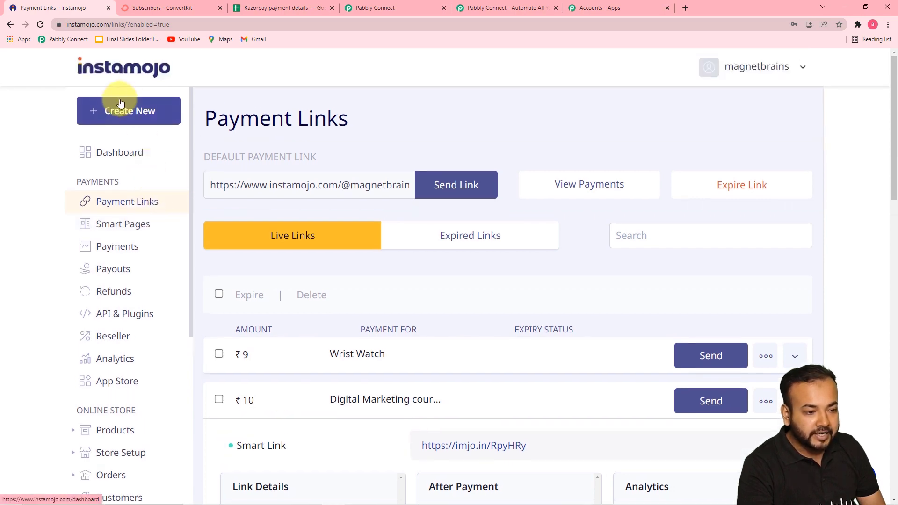
{"action": "left_click", "coordinate": [113, 119]}
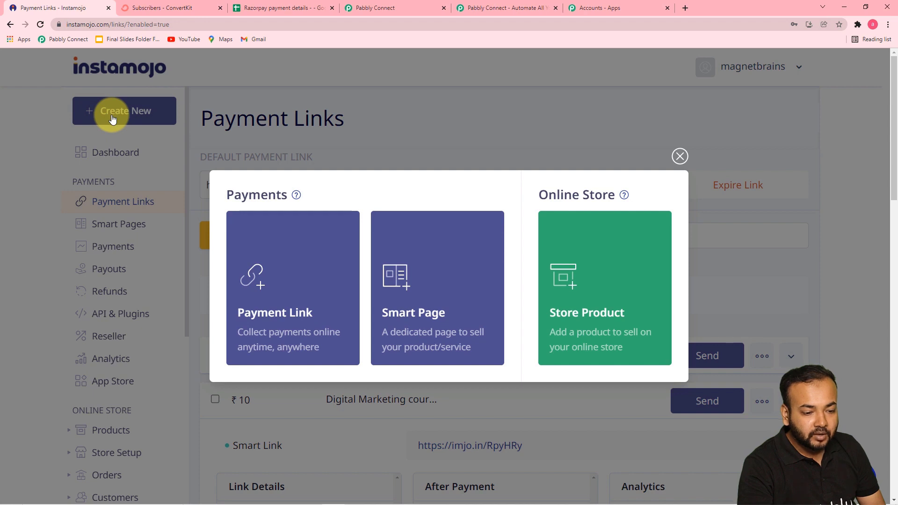
{"action": "mouse_move", "coordinate": [325, 233]}
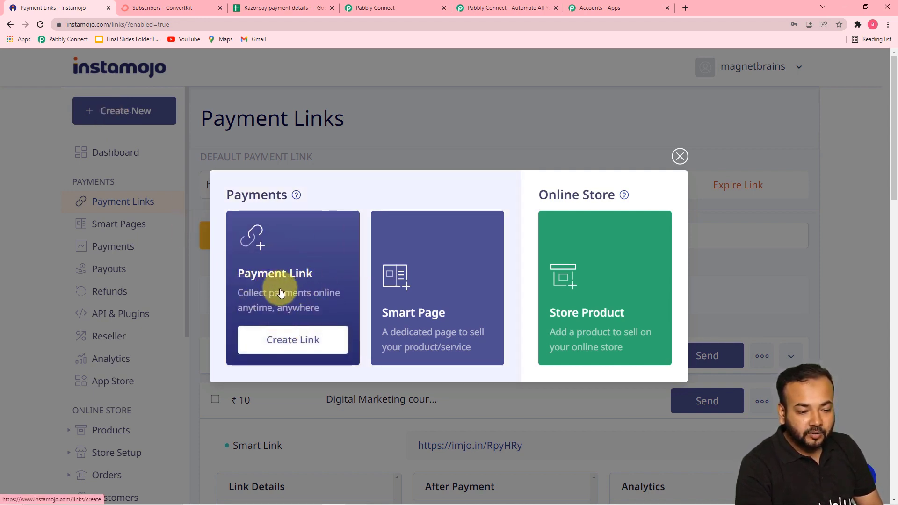
{"action": "left_click", "coordinate": [312, 345]}
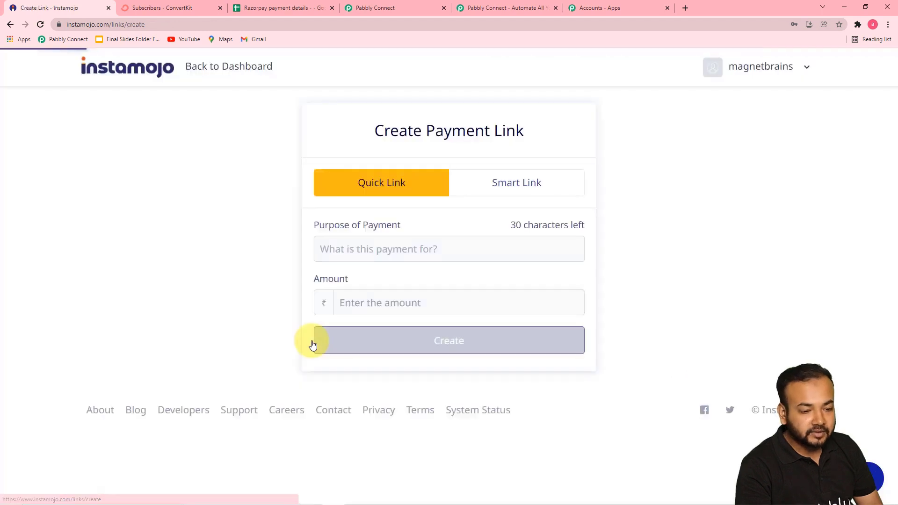
Set up a smart payment link for 'Course Payment' with a flat ₹10 price.
{"action": "left_click", "coordinate": [510, 186]}
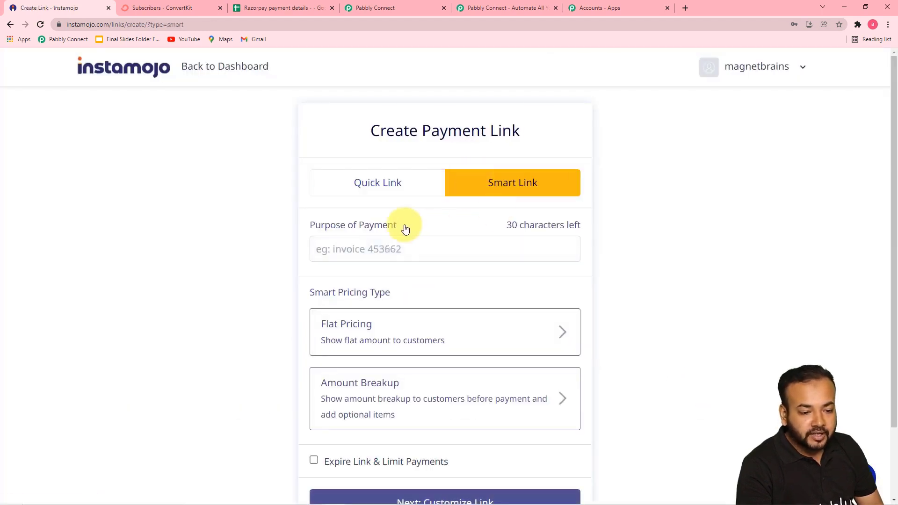
{"action": "scroll", "coordinate": [395, 228], "scroll_direction": "down", "scroll_amount": 2}
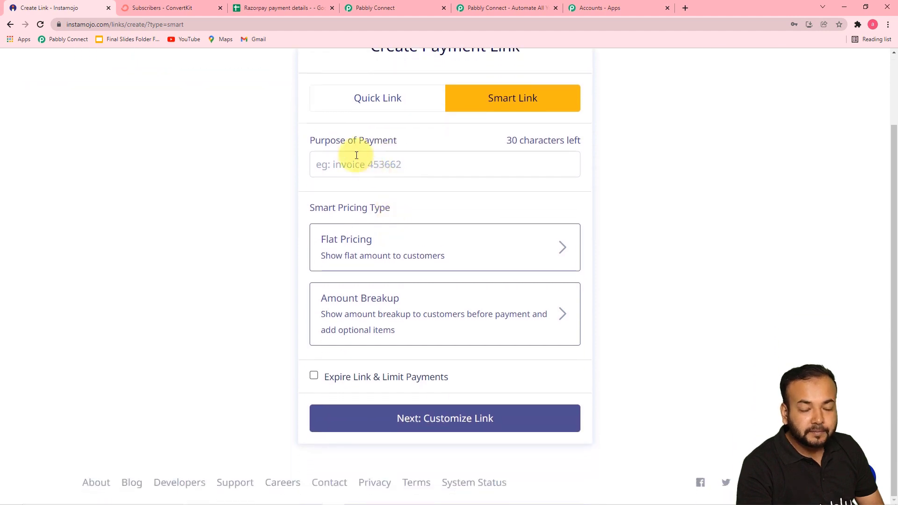
{"action": "left_click", "coordinate": [395, 163]}
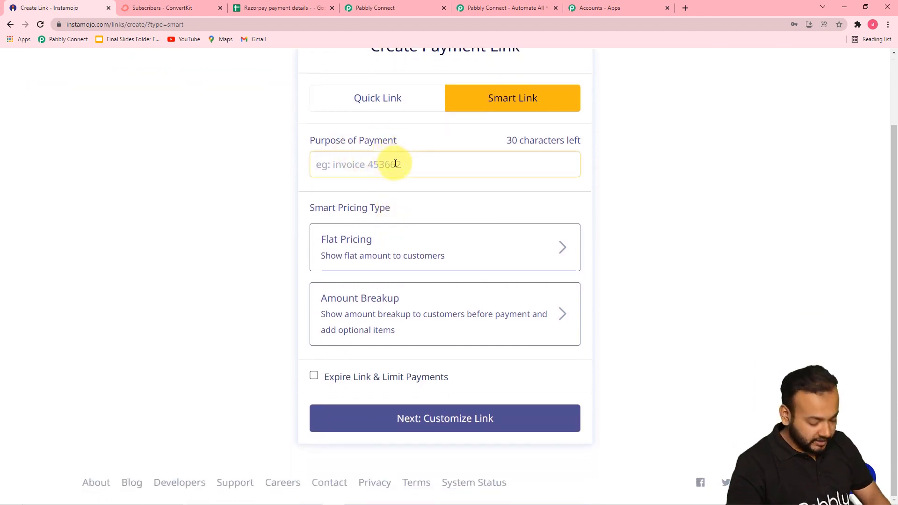
{"action": "type", "text": "Couse"}
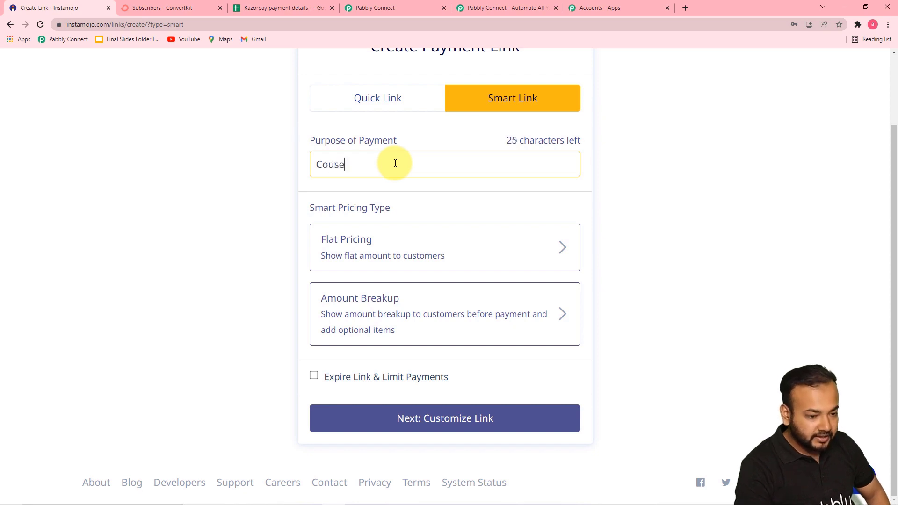
{"action": "key", "text": "BackSpace"}
{"action": "key", "text": "BackSpace"}
{"action": "type", "text": "rse"}
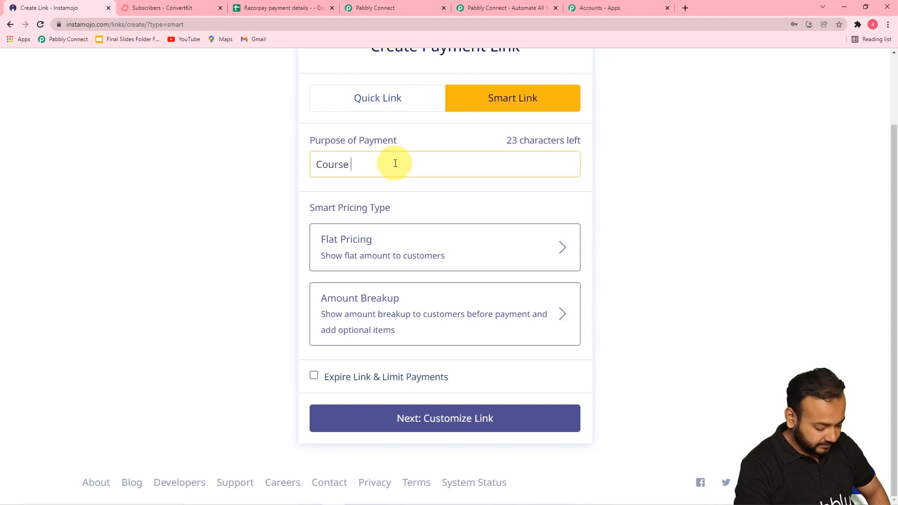
{"action": "type", "text": " Payment"}
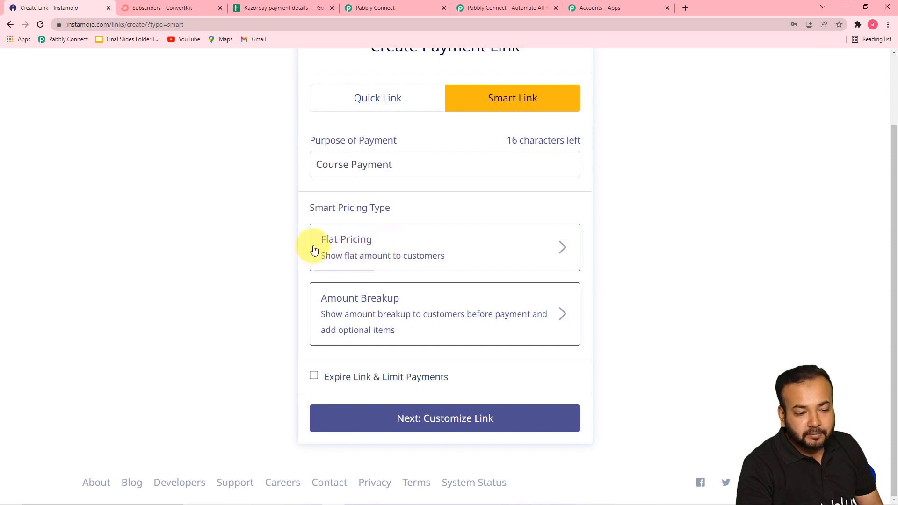
{"action": "left_click", "coordinate": [356, 250]}
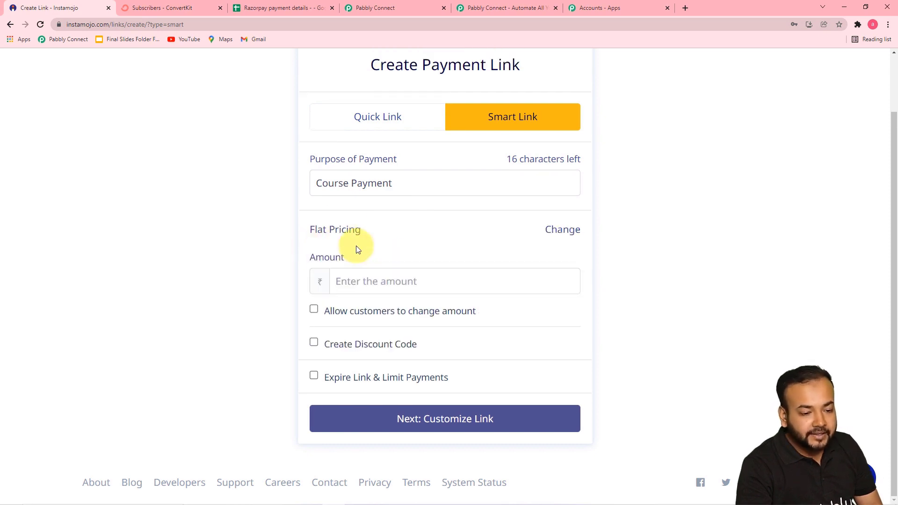
{"action": "left_click", "coordinate": [359, 281]}
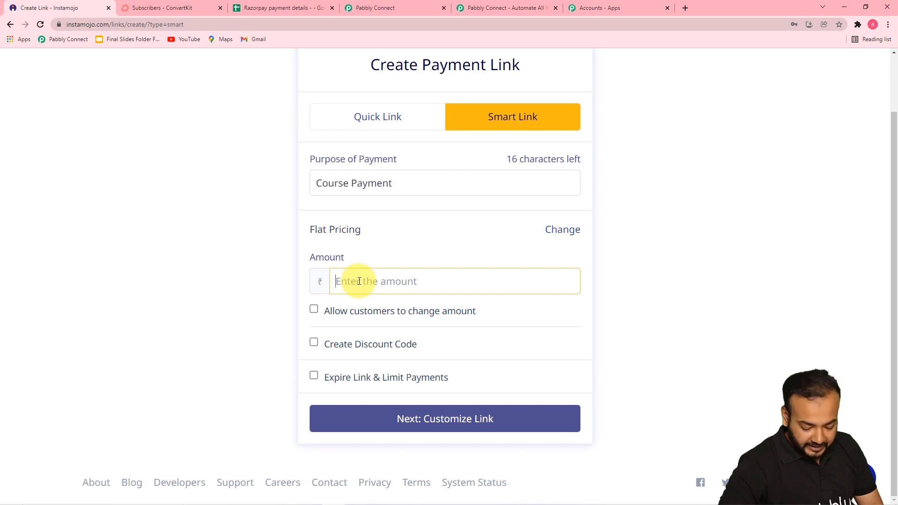
{"action": "type", "text": "10"}
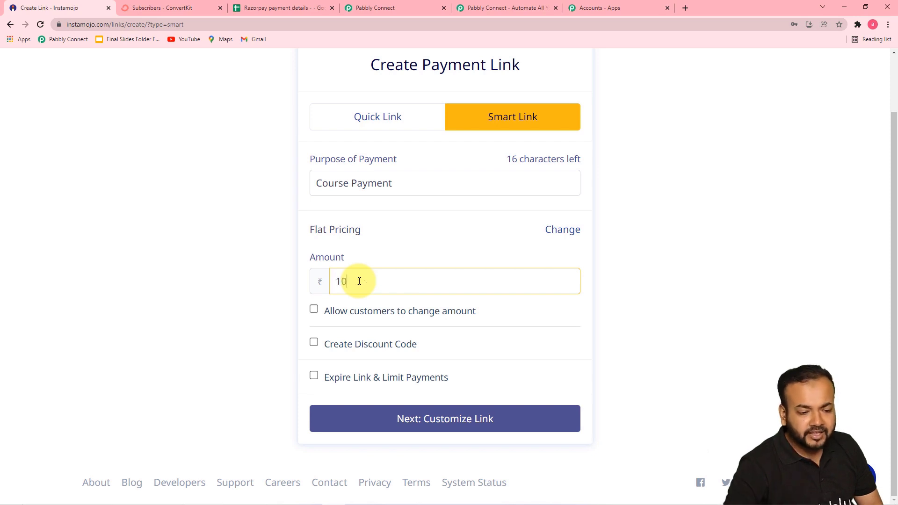
{"action": "left_click", "coordinate": [395, 243]}
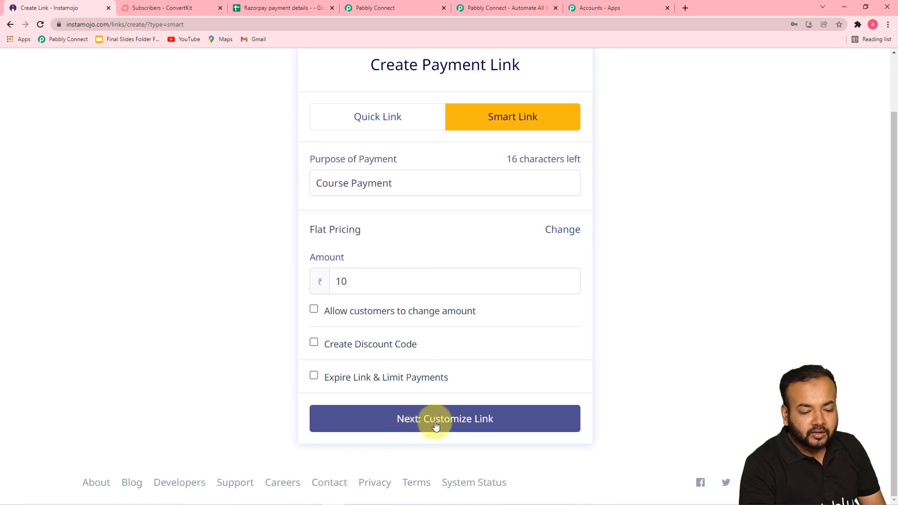
{"action": "left_click", "coordinate": [460, 421]}
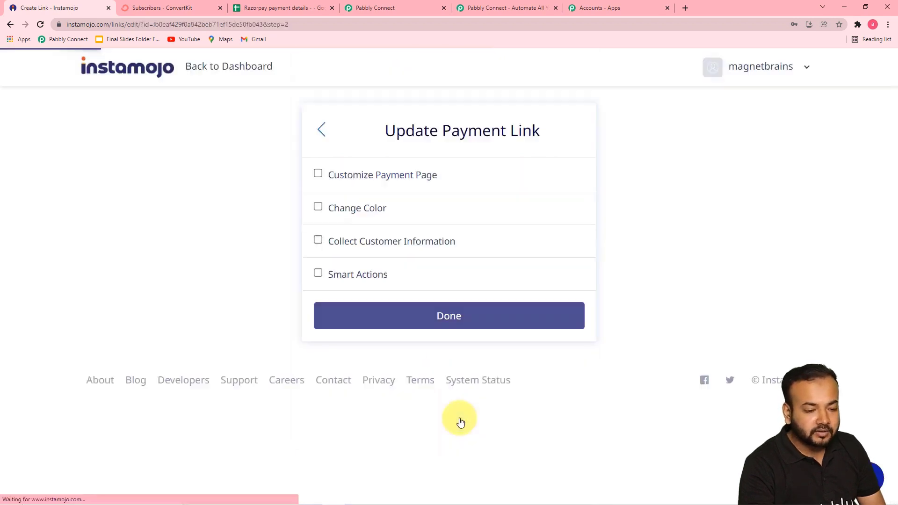
Enable Smart Actions with a webhook, paste the Pabbly Connect webhook URL, and save the link.
{"action": "left_click", "coordinate": [342, 279]}
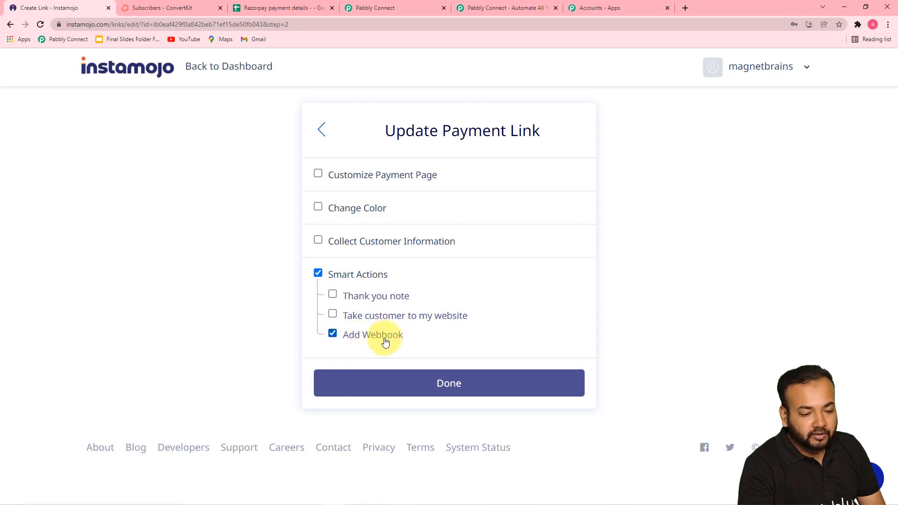
{"action": "left_click", "coordinate": [386, 337]}
{"action": "scroll", "coordinate": [381, 346], "scroll_direction": "down", "scroll_amount": 1}
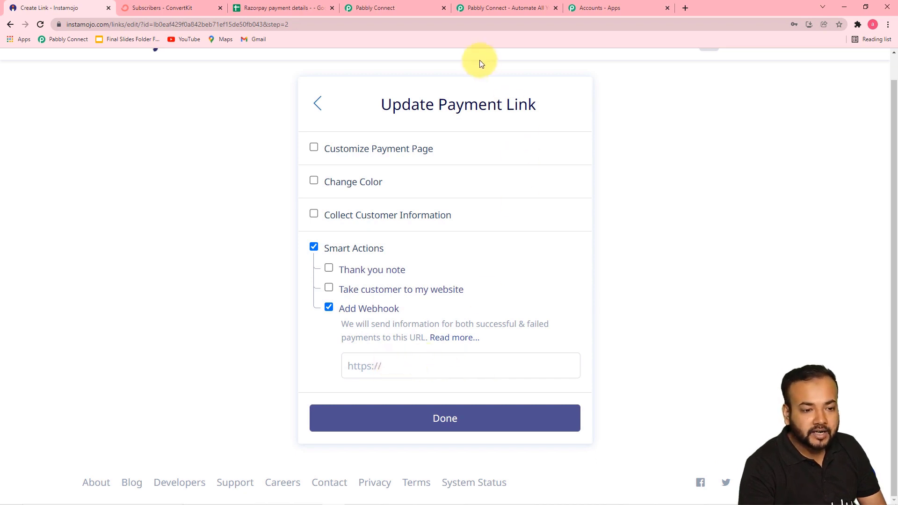
{"action": "left_click", "coordinate": [384, 9]}
{"action": "left_click", "coordinate": [730, 188]}
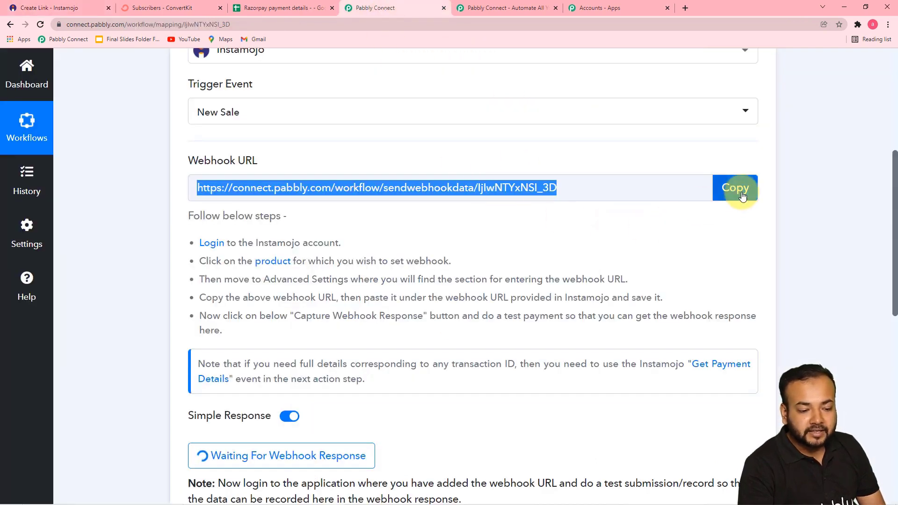
{"action": "left_click", "coordinate": [72, 7]}
{"action": "right_click", "coordinate": [353, 365]}
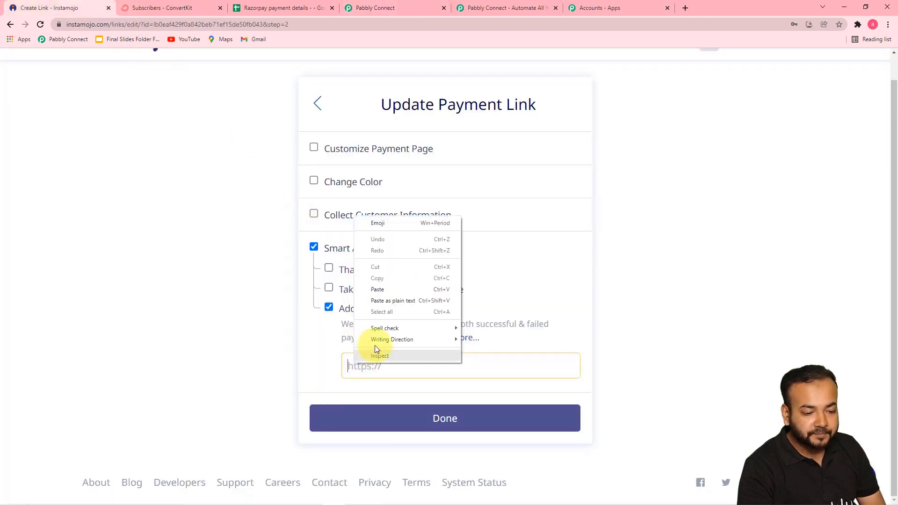
{"action": "left_click", "coordinate": [382, 291]}
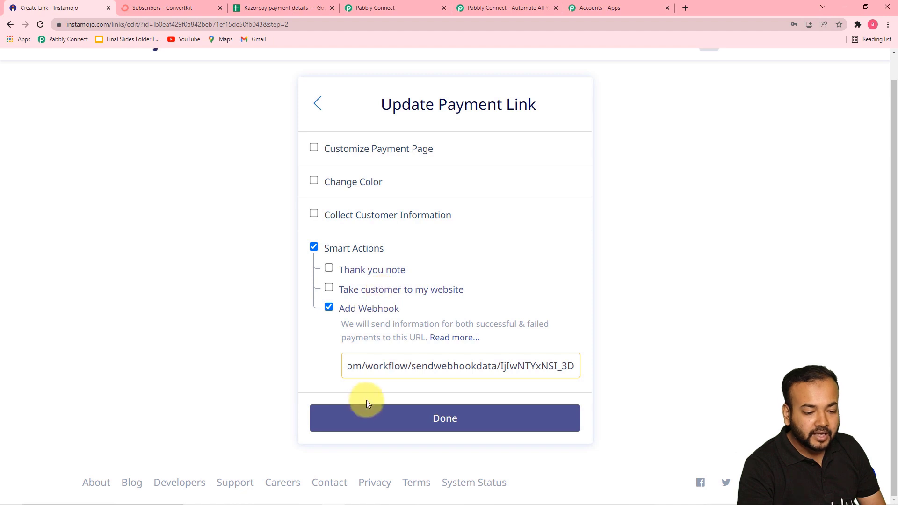
{"action": "left_click", "coordinate": [364, 421]}
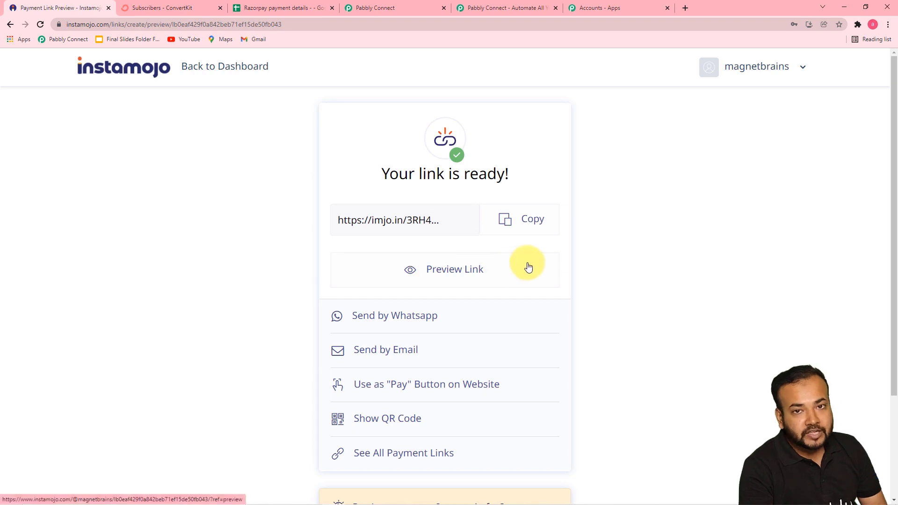
Copy the link's short URL and load its checkout page in a new tab.
{"action": "left_click", "coordinate": [530, 223]}
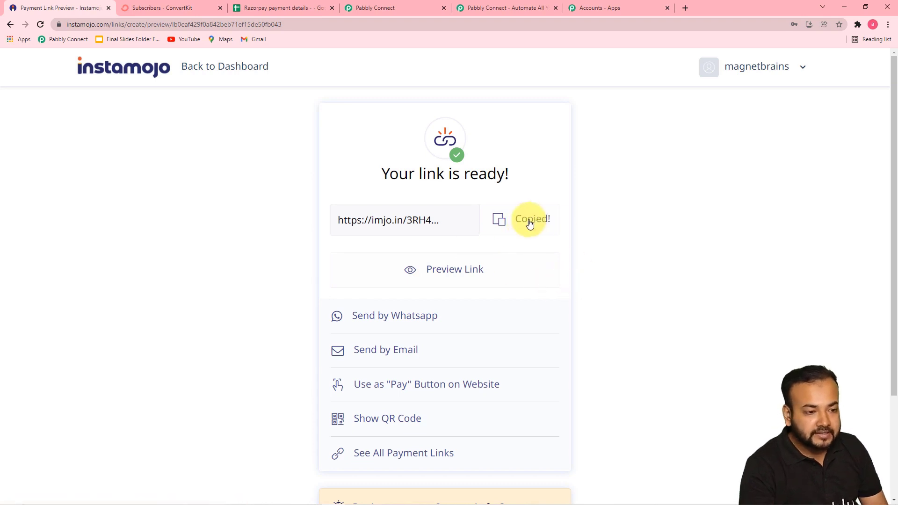
{"action": "left_click", "coordinate": [683, 8]}
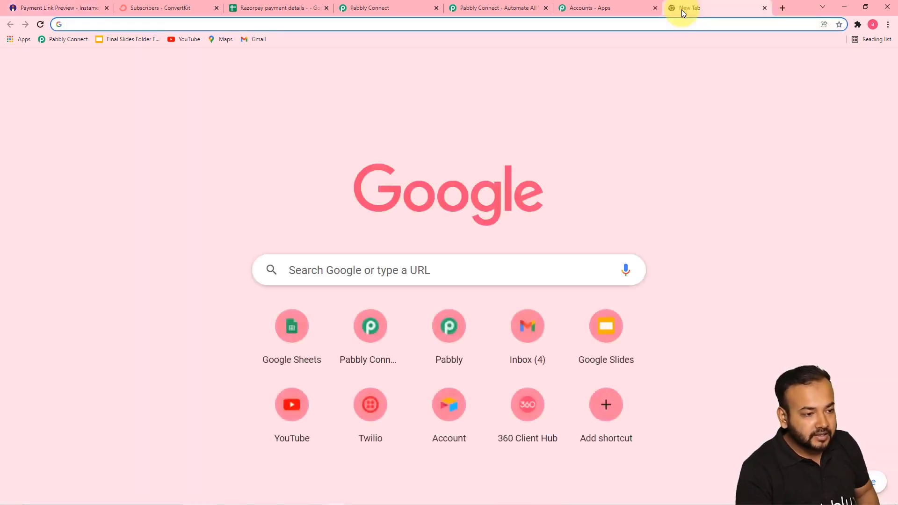
{"action": "key", "text": "ctrl+v"}
{"action": "key", "text": "Return"}
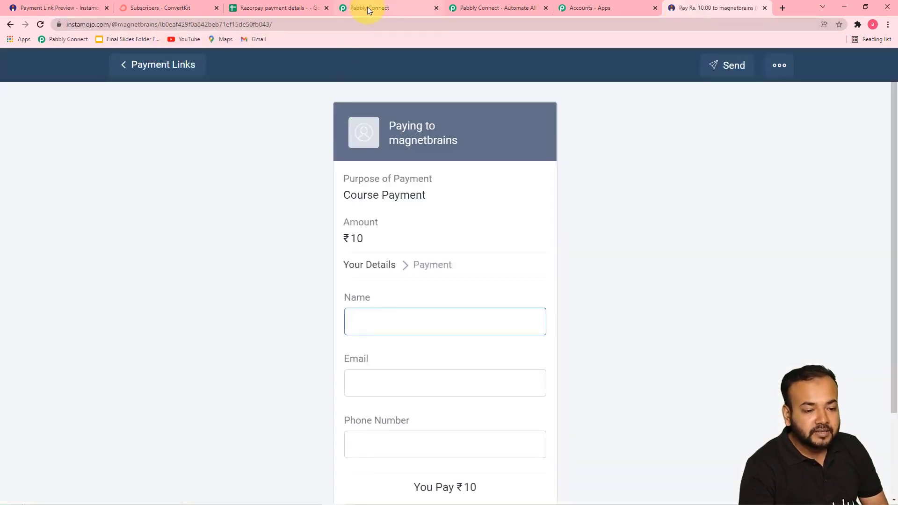
{"action": "left_click", "coordinate": [367, 8]}
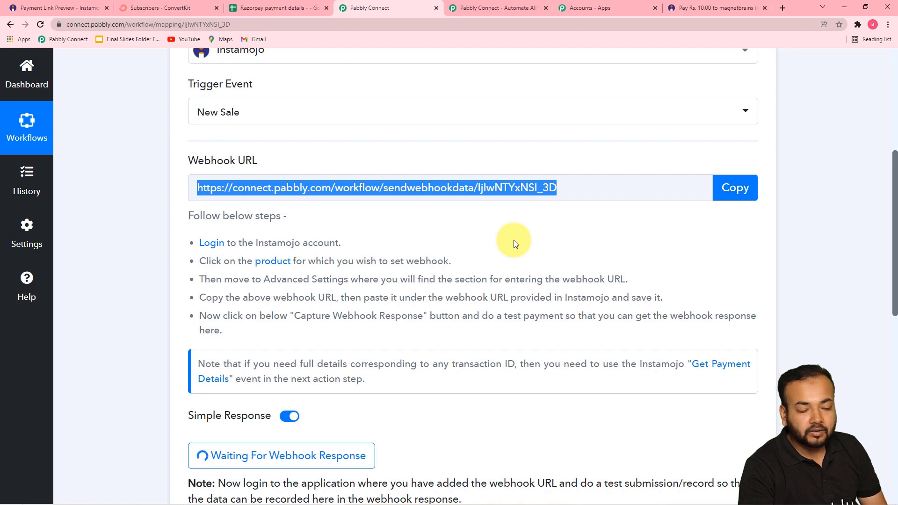
{"action": "scroll", "coordinate": [476, 248], "scroll_direction": "down", "scroll_amount": 5}
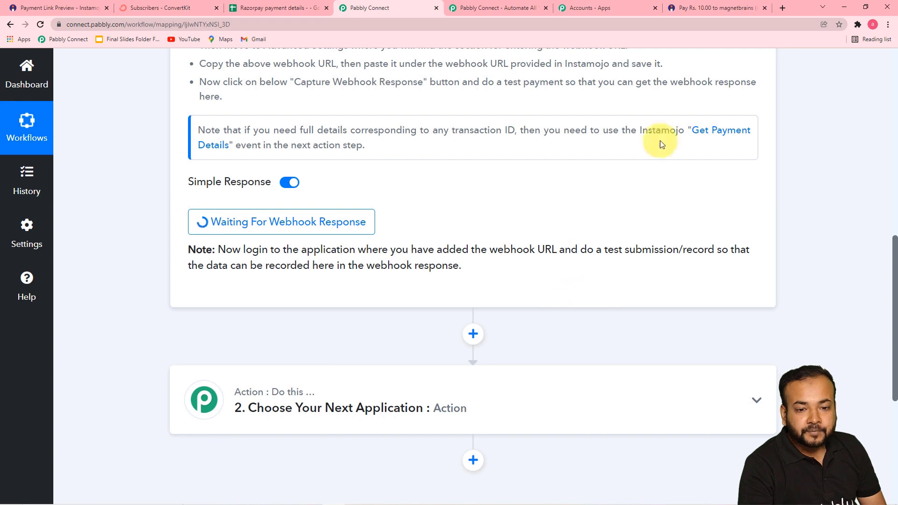
{"action": "left_click", "coordinate": [695, 5]}
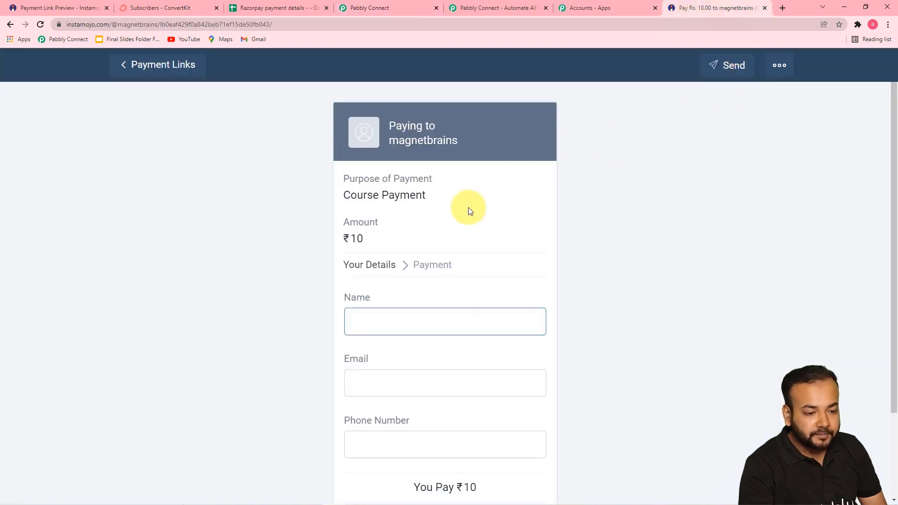
Fill in the buyer's name, e-mail and saved phone number, then proceed to payment.
{"action": "scroll", "coordinate": [420, 263], "scroll_direction": "down", "scroll_amount": 1}
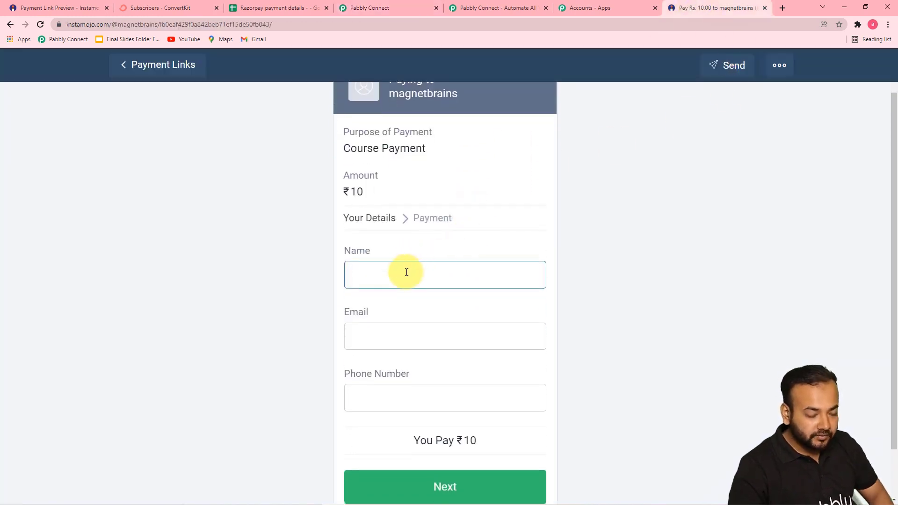
{"action": "type", "text": "Deepak"}
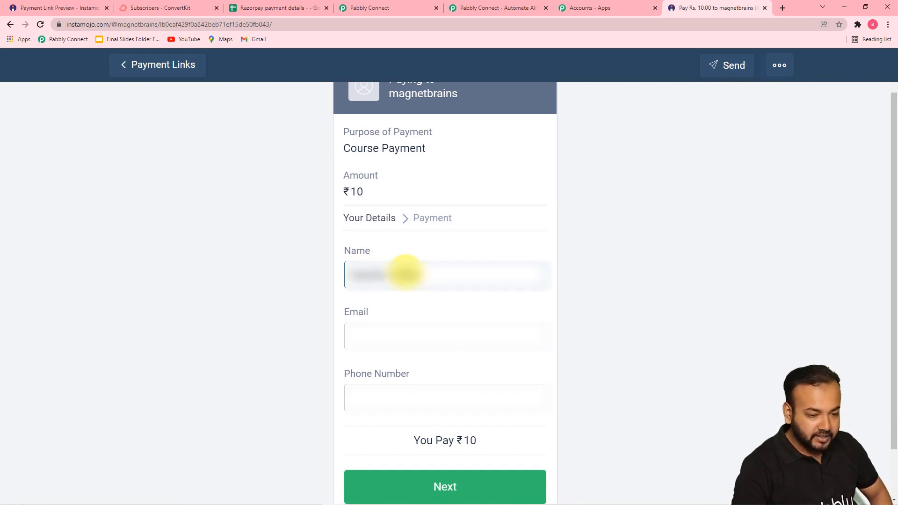
{"action": "left_click", "coordinate": [430, 334]}
{"action": "type", "text": "d"}
{"action": "key", "text": "BackSpace"}
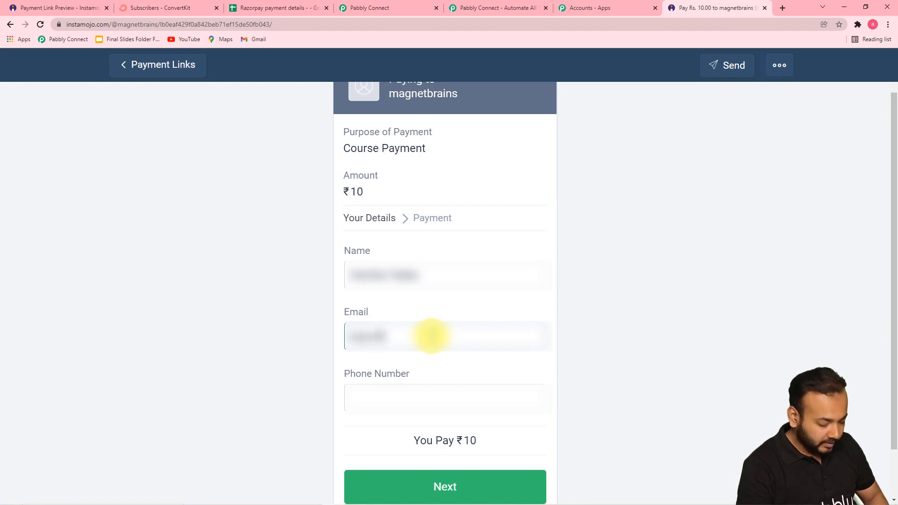
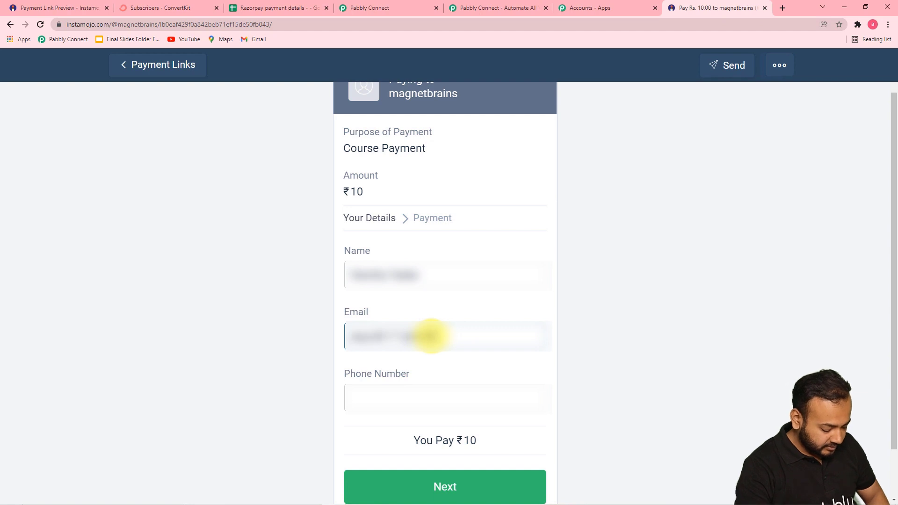
{"action": "scroll", "coordinate": [476, 346], "scroll_direction": "up", "scroll_amount": 1}
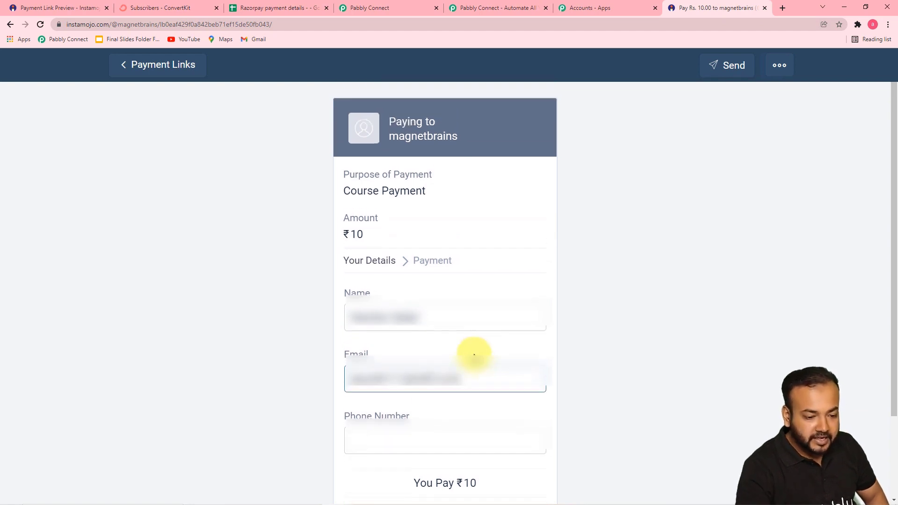
{"action": "scroll", "coordinate": [413, 422], "scroll_direction": "down", "scroll_amount": 1}
{"action": "left_click", "coordinate": [412, 397]}
{"action": "left_click", "coordinate": [382, 426]}
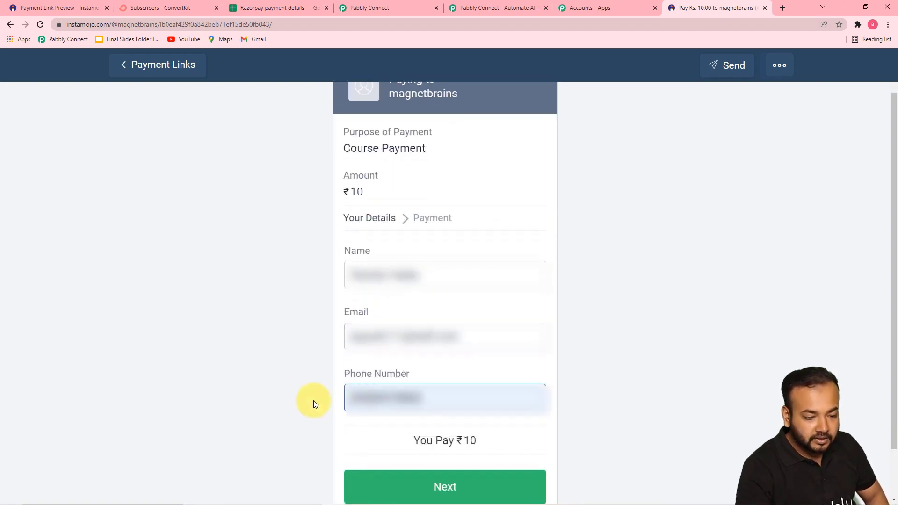
{"action": "left_click", "coordinate": [419, 487]}
Review the successful ₹10 payment confirmation and return to the Pabbly Connect workflow.
{"action": "scroll", "coordinate": [539, 356], "scroll_direction": "down", "scroll_amount": 3}
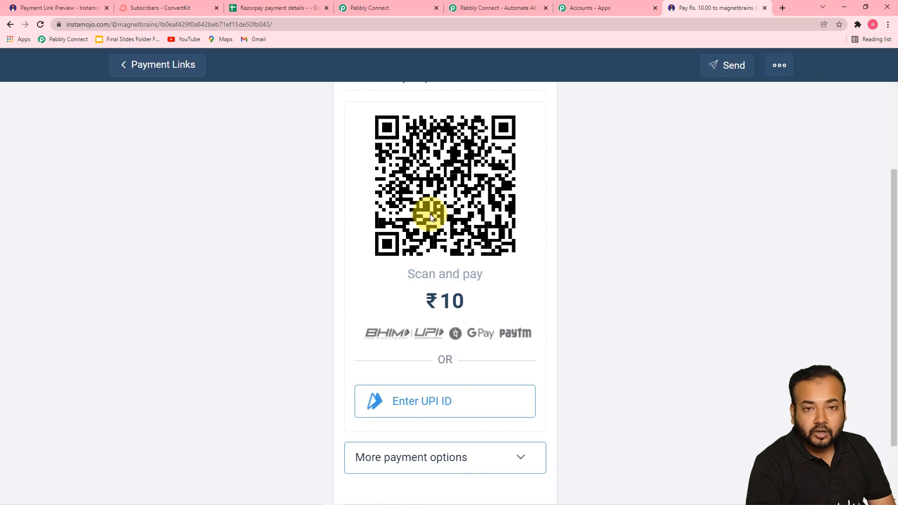
{"action": "scroll", "coordinate": [430, 224], "scroll_direction": "down", "scroll_amount": 2}
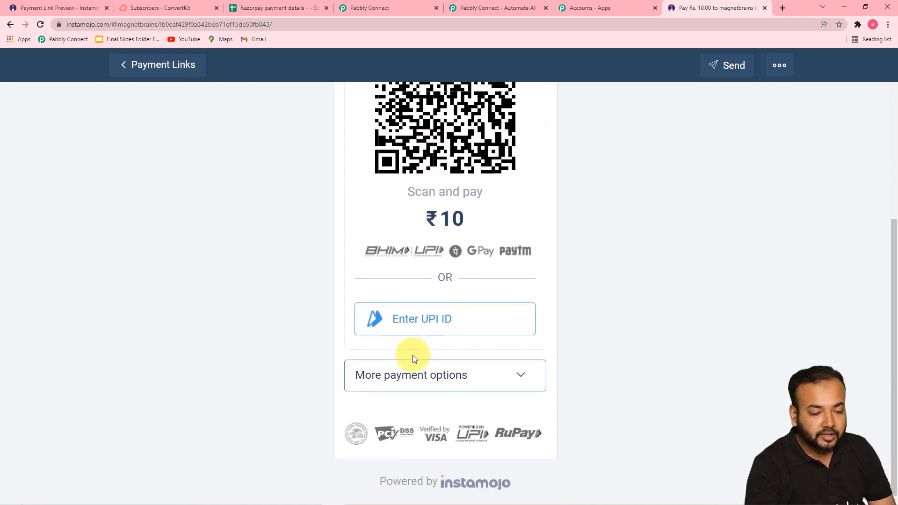
{"action": "scroll", "coordinate": [575, 338], "scroll_direction": "up", "scroll_amount": 3}
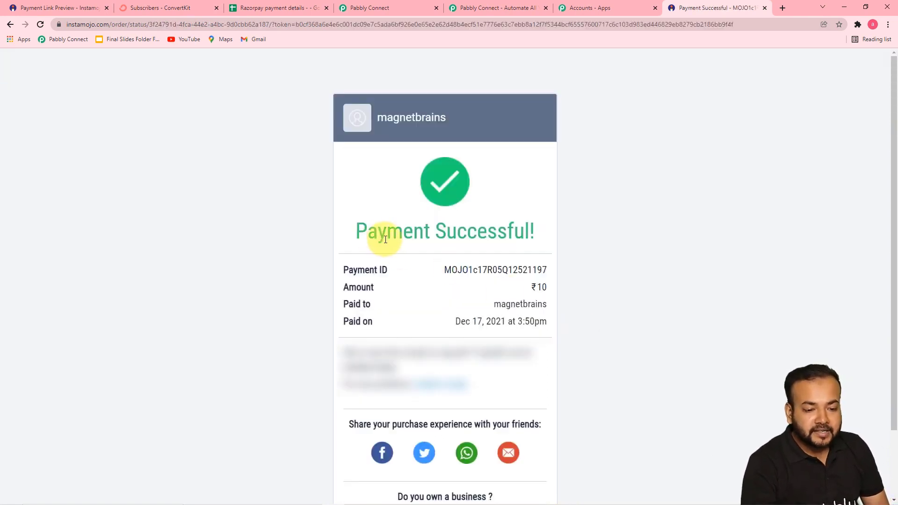
{"action": "scroll", "coordinate": [606, 249], "scroll_direction": "down", "scroll_amount": 2}
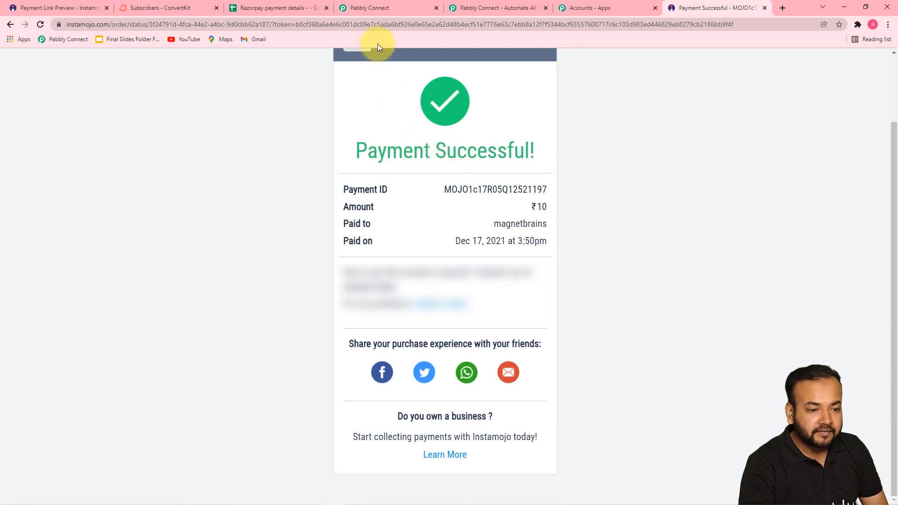
{"action": "left_click", "coordinate": [376, 10]}
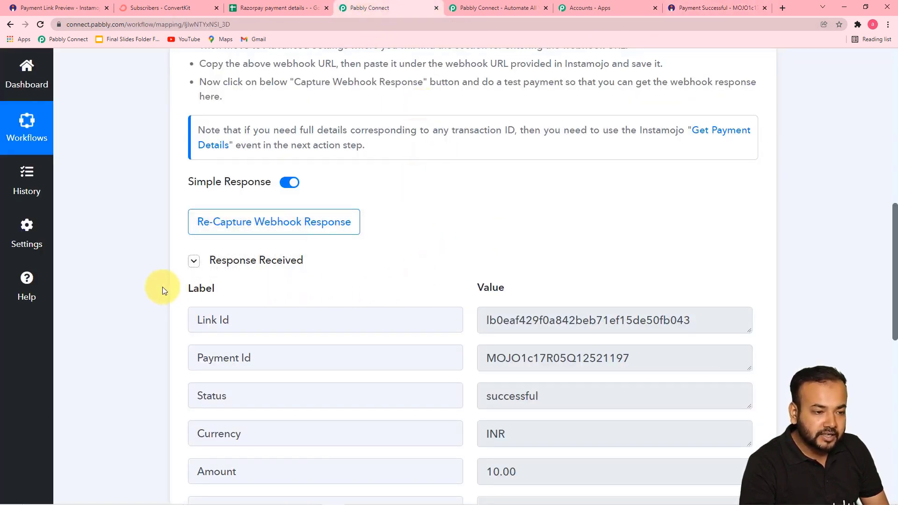
{"action": "scroll", "coordinate": [162, 287], "scroll_direction": "down", "scroll_amount": 4}
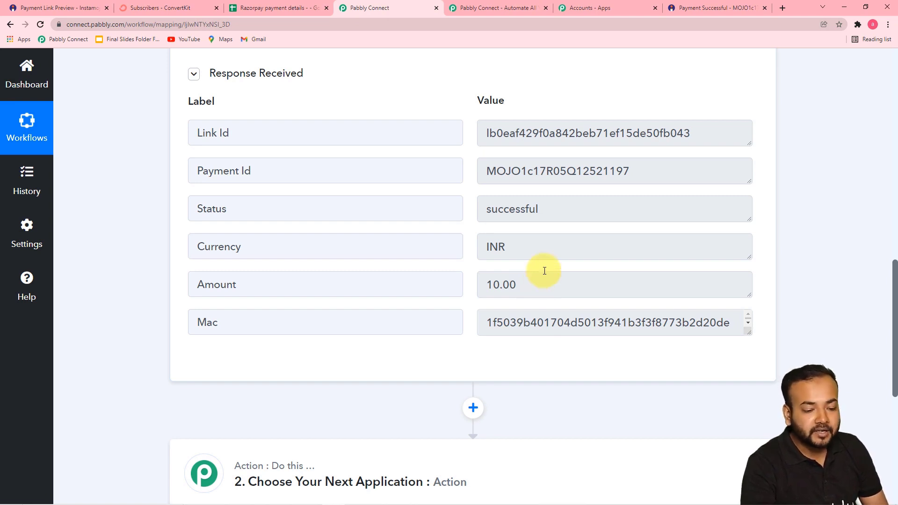
{"action": "scroll", "coordinate": [544, 271], "scroll_direction": "down", "scroll_amount": 2}
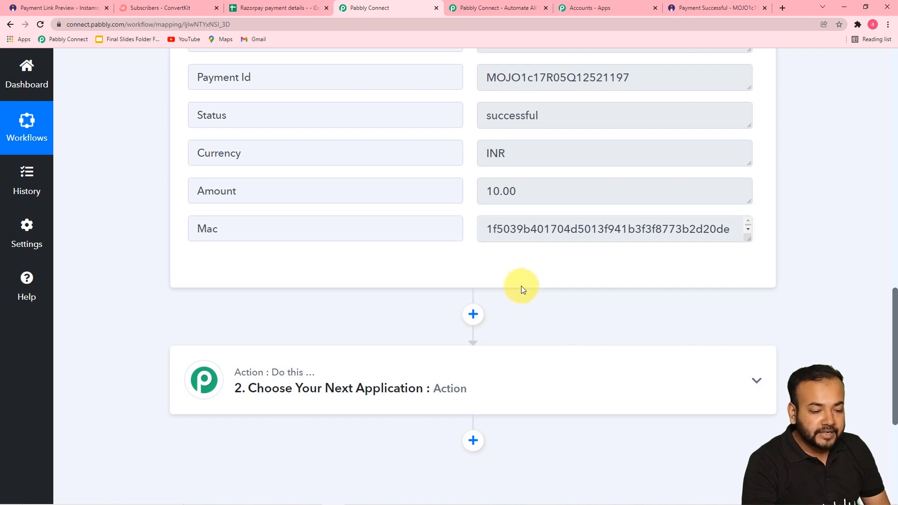
{"action": "scroll", "coordinate": [443, 359], "scroll_direction": "down", "scroll_amount": 2}
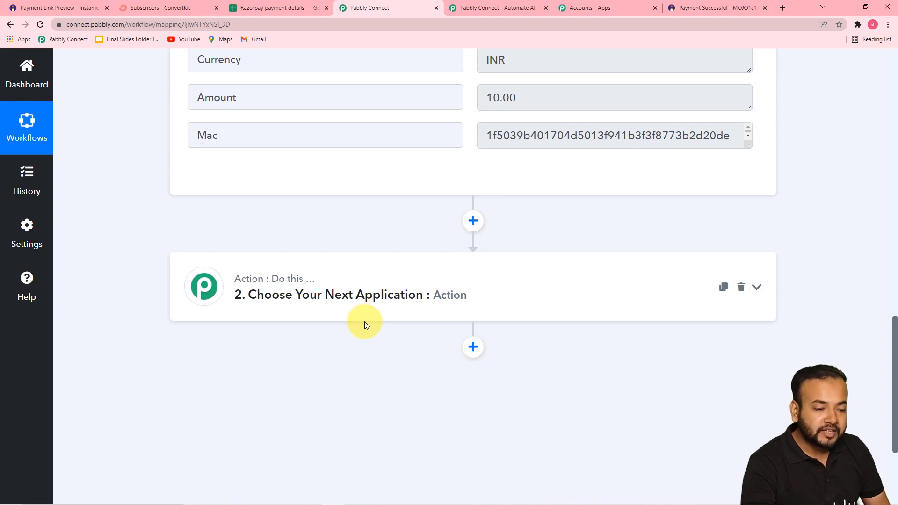
Set the second action step to Instamojo's Get Payment Details event and start connecting the account.
{"action": "left_click", "coordinate": [329, 306]}
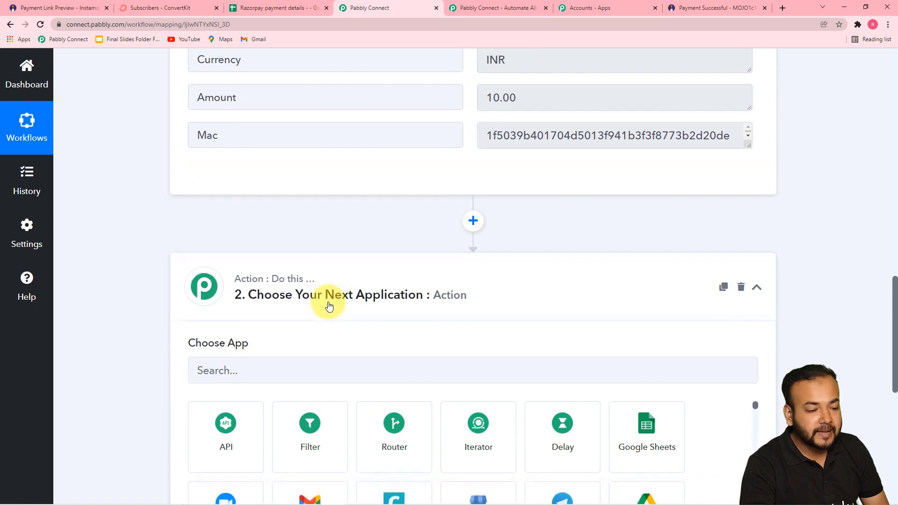
{"action": "scroll", "coordinate": [329, 305], "scroll_direction": "down", "scroll_amount": 3}
{"action": "left_click", "coordinate": [300, 233]}
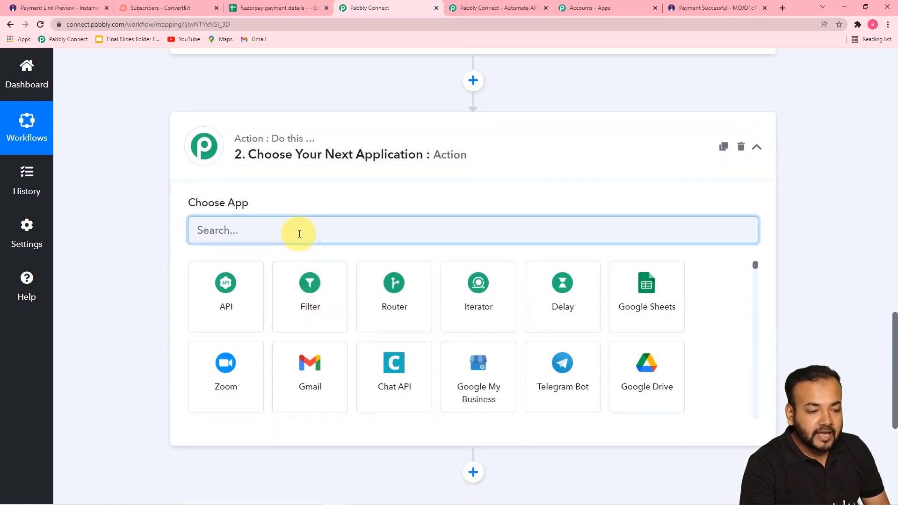
{"action": "type", "text": "inst"}
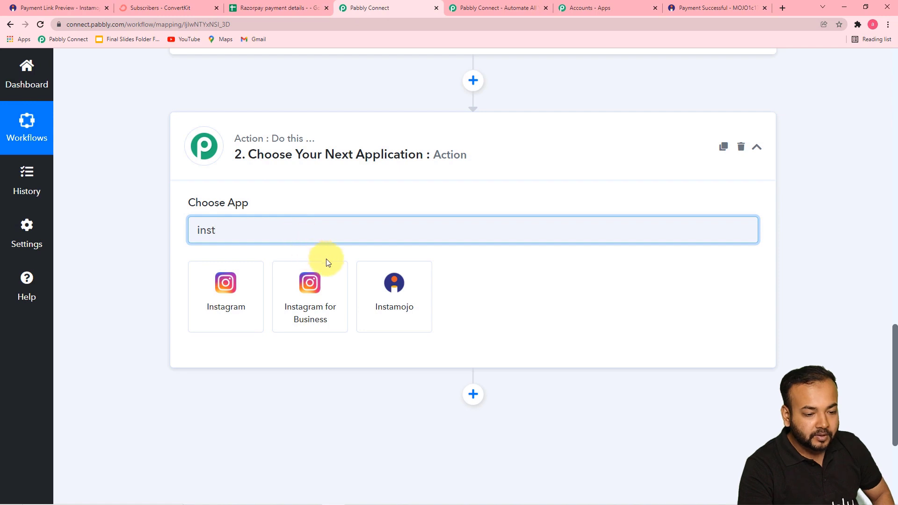
{"action": "left_click", "coordinate": [396, 289]}
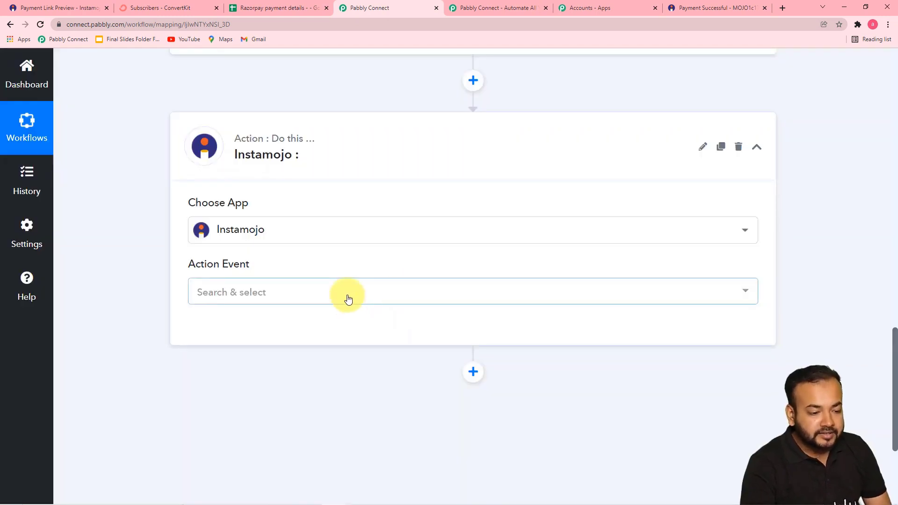
{"action": "left_click", "coordinate": [349, 299]}
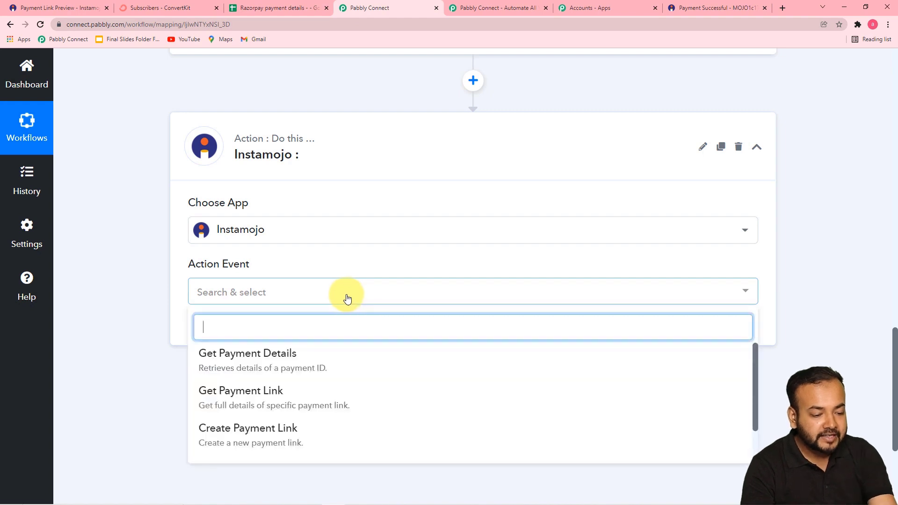
{"action": "left_click", "coordinate": [271, 368]}
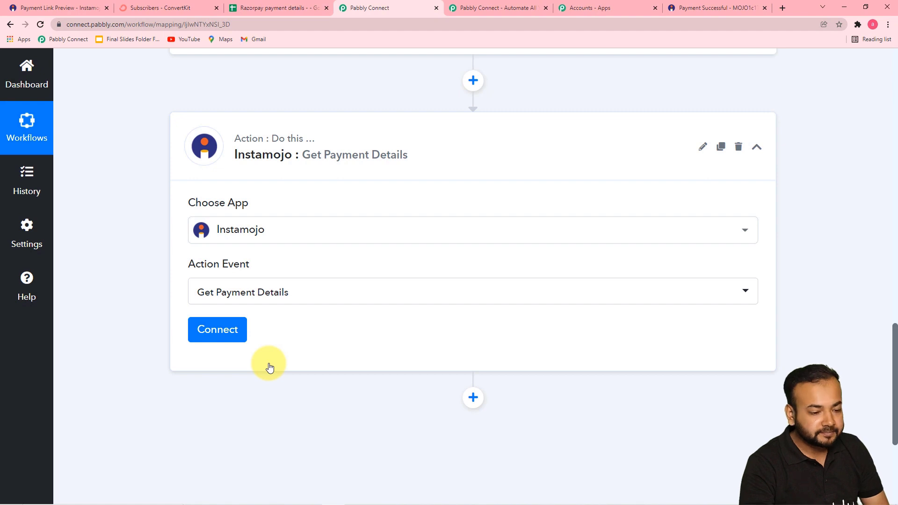
{"action": "left_click", "coordinate": [220, 337]}
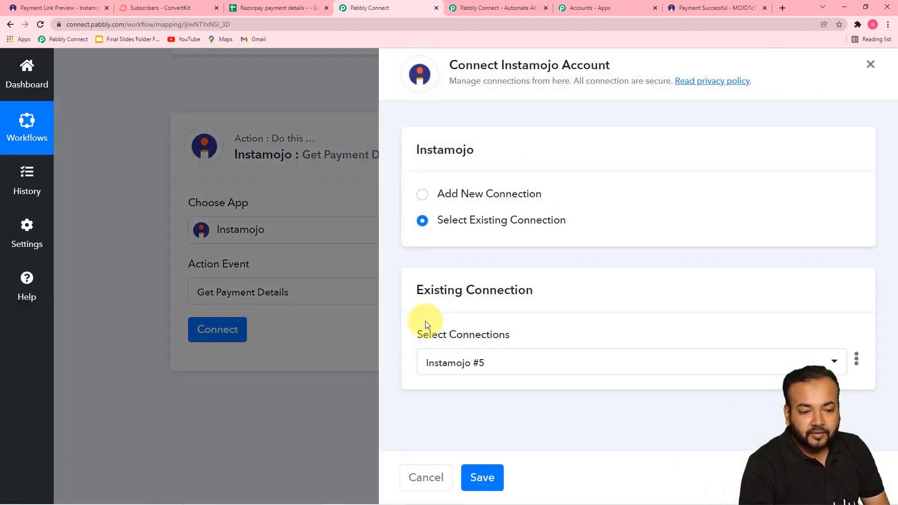
Create a new Instamojo connection (Instamojo #6), then switch to the Instamojo browser tab.
{"action": "left_click", "coordinate": [425, 200]}
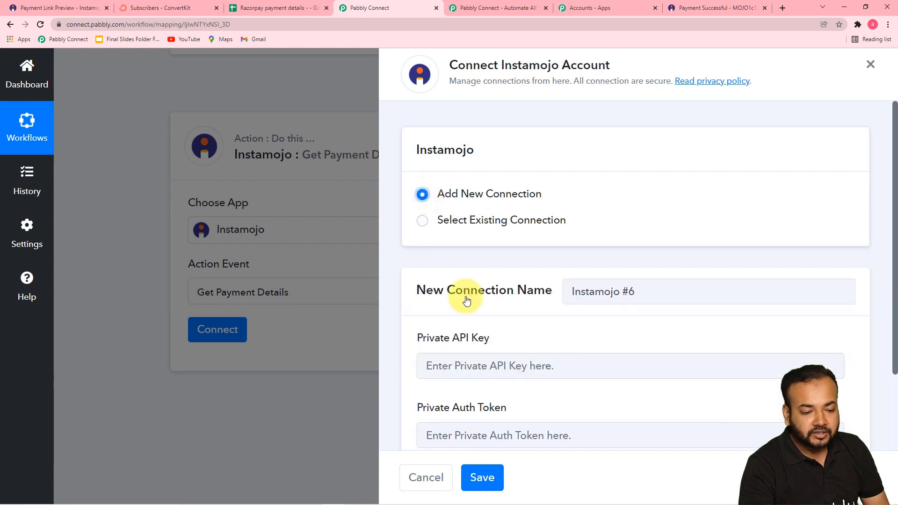
{"action": "scroll", "coordinate": [466, 299], "scroll_direction": "down", "scroll_amount": 1}
{"action": "scroll", "coordinate": [466, 299], "scroll_direction": "down", "scroll_amount": 1}
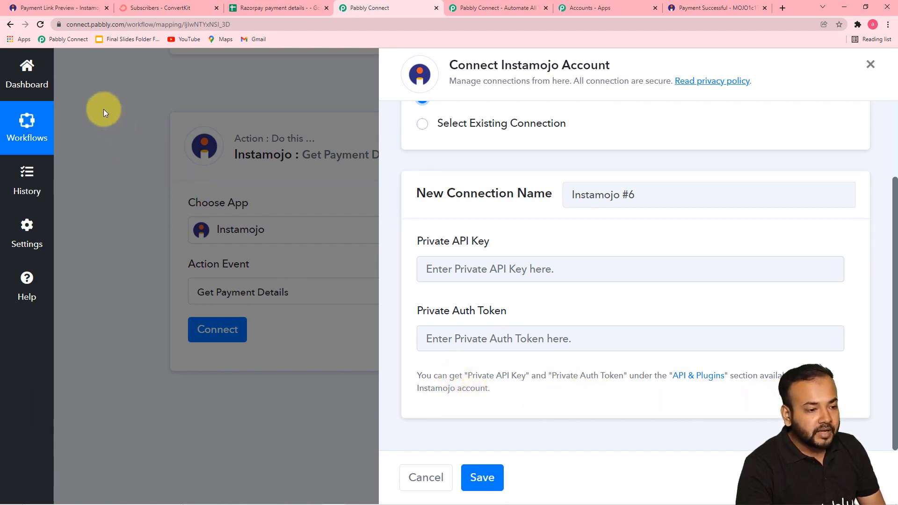
{"action": "left_click", "coordinate": [61, 8]}
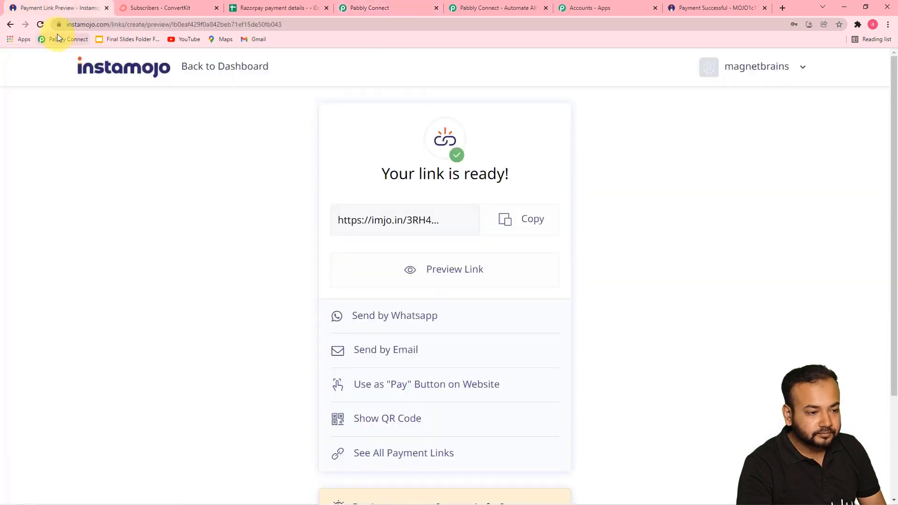
Copy the Private API Key from Instamojo's API & Plugins page.
{"action": "left_click", "coordinate": [73, 69]}
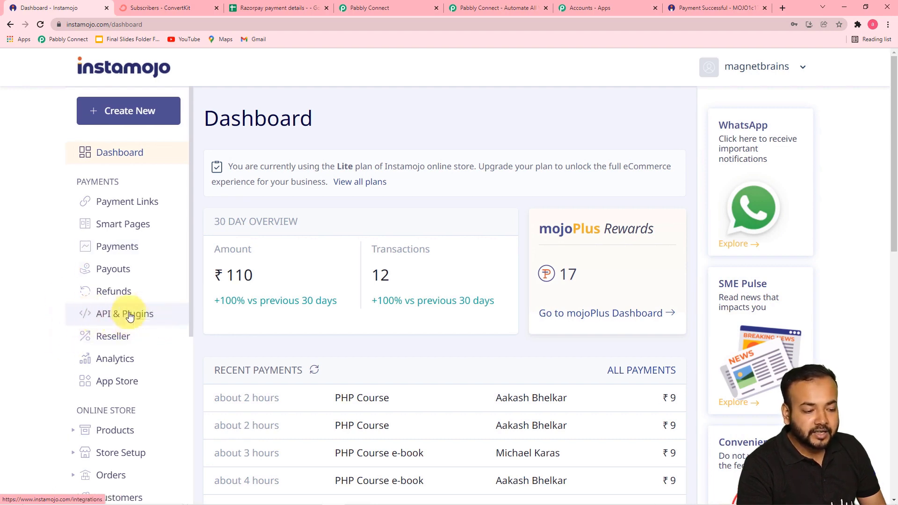
{"action": "left_click", "coordinate": [130, 317]}
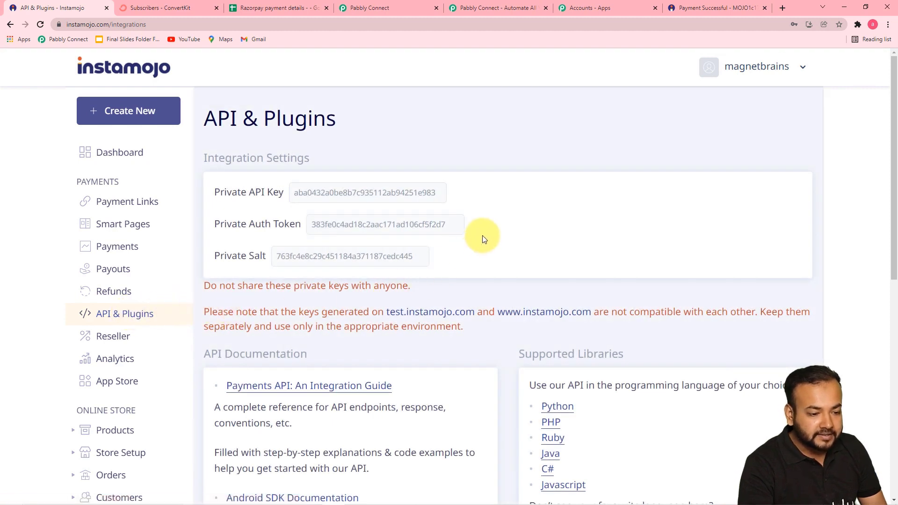
{"action": "double_click", "coordinate": [327, 194]}
{"action": "key", "text": "ctrl+c"}
{"action": "right_click", "coordinate": [327, 194]}
{"action": "left_click", "coordinate": [337, 202]}
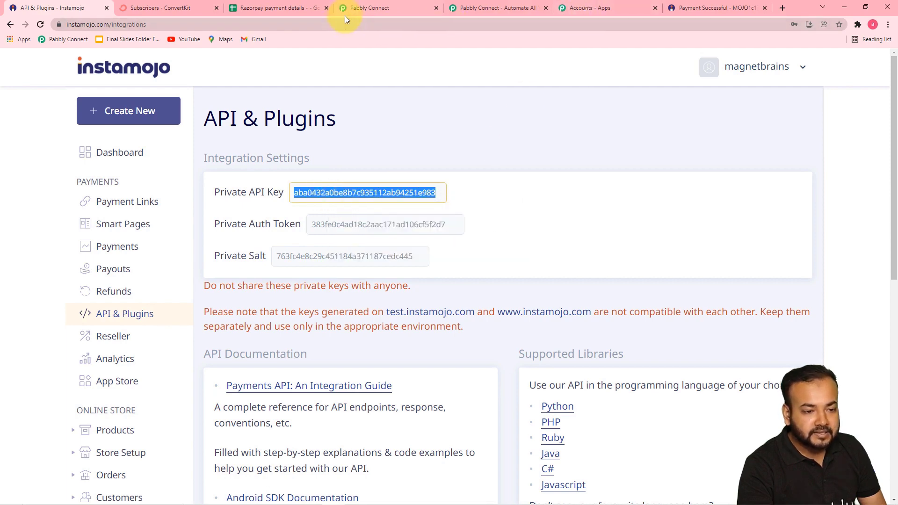
Return to Pabbly Connect and bring up paste options in the Private API Key field.
{"action": "left_click", "coordinate": [358, 9]}
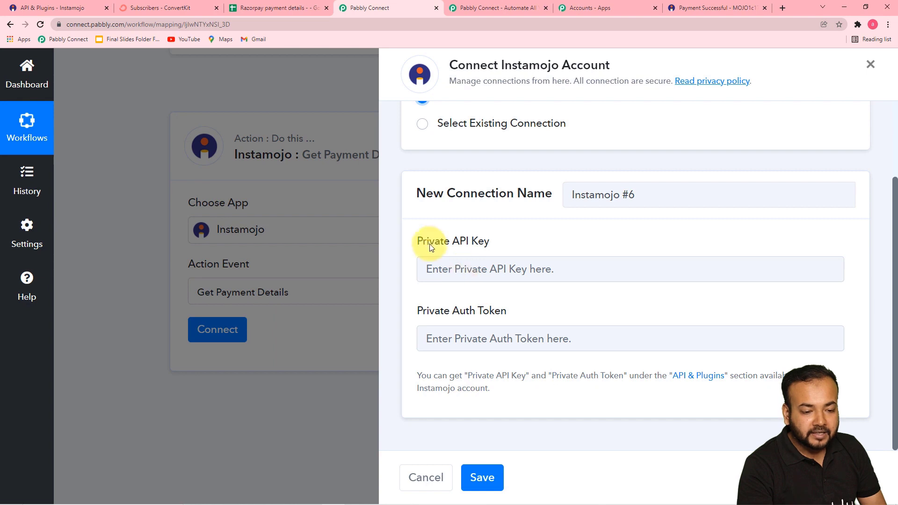
{"action": "left_click", "coordinate": [477, 274]}
{"action": "right_click", "coordinate": [477, 273]}
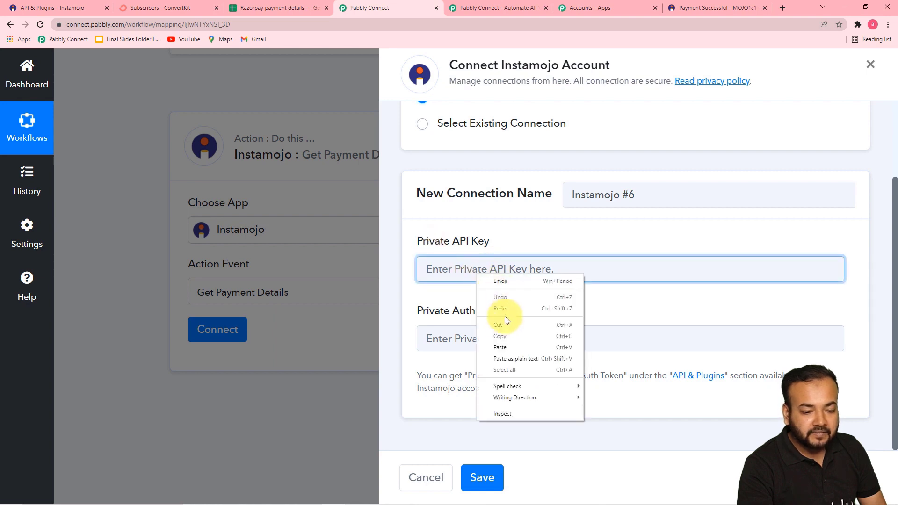
Paste the API key into Pabbly, then copy the Private Auth Token from Instamojo.
{"action": "left_click", "coordinate": [500, 348]}
{"action": "left_click", "coordinate": [69, 5]}
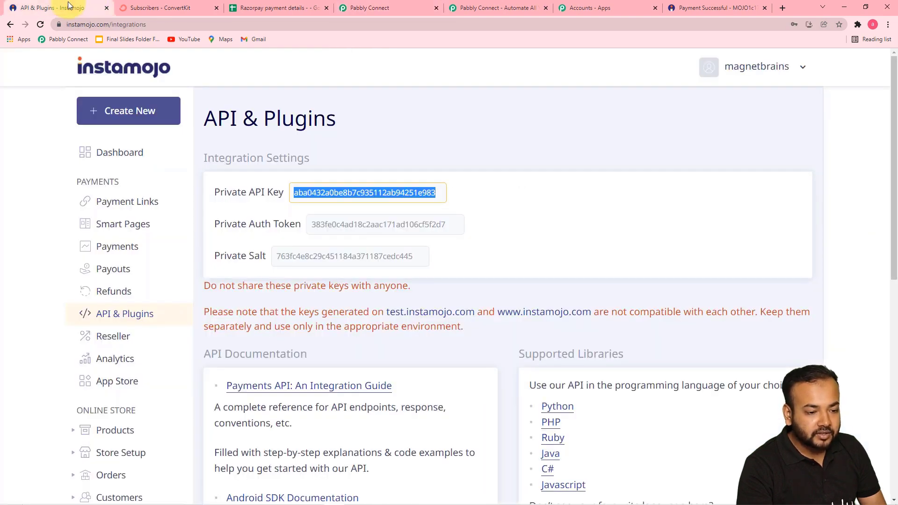
{"action": "left_click", "coordinate": [345, 224]}
{"action": "double_click", "coordinate": [344, 222]}
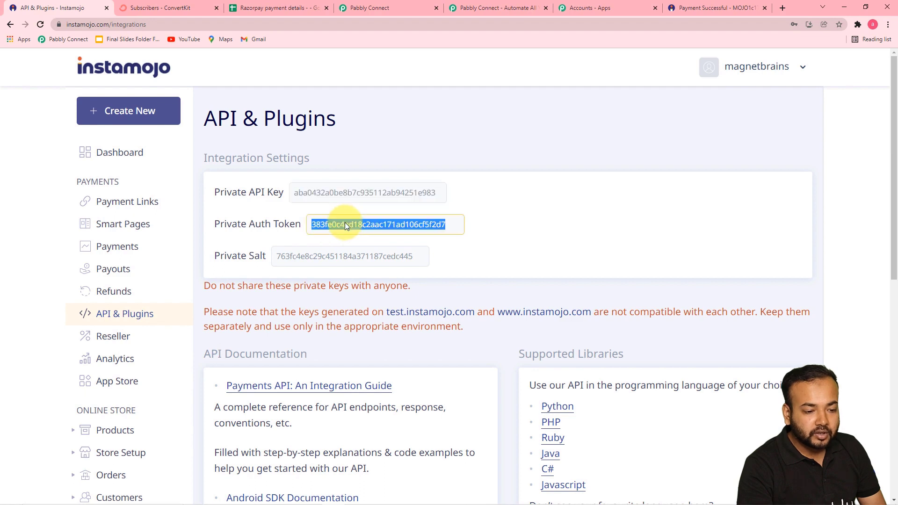
{"action": "right_click", "coordinate": [345, 220]}
{"action": "left_click", "coordinate": [358, 234]}
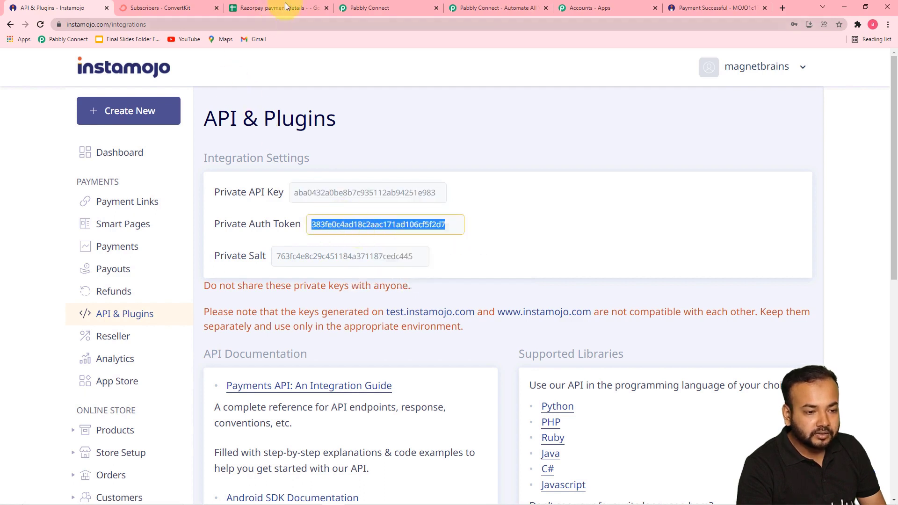
Paste the token into Private Auth Token and save the Instamojo #6 connection.
{"action": "left_click", "coordinate": [363, 10]}
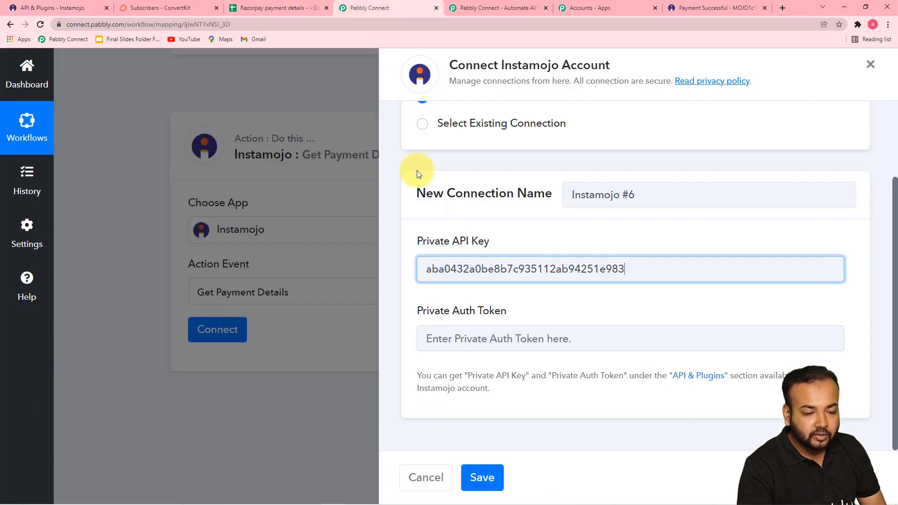
{"action": "right_click", "coordinate": [444, 338]}
{"action": "left_click", "coordinate": [466, 411]}
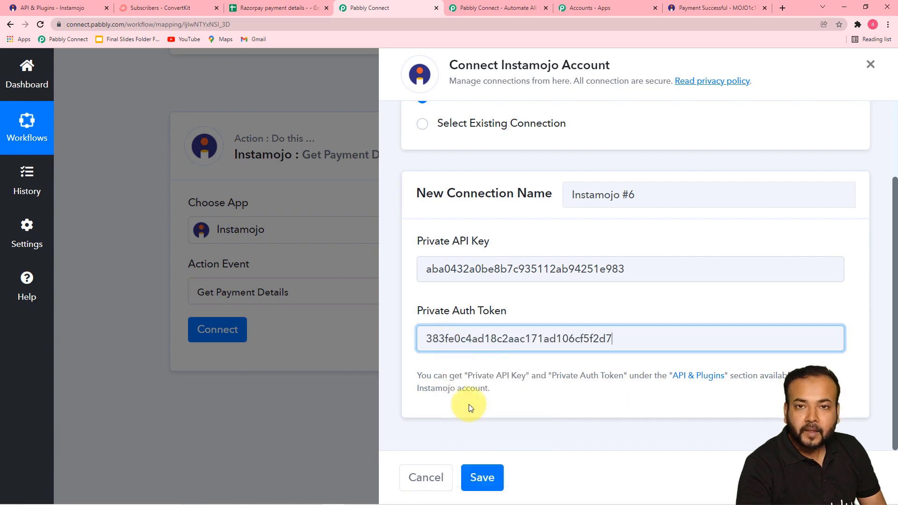
{"action": "left_click", "coordinate": [482, 477]}
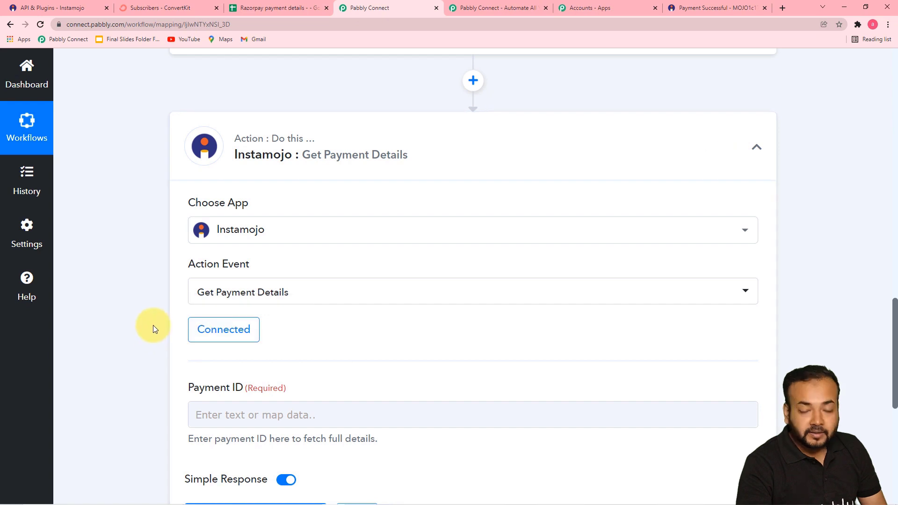
Scroll through the connected Get Payment Details step to locate the empty Payment ID field.
{"action": "scroll", "coordinate": [152, 325], "scroll_direction": "down", "scroll_amount": 3}
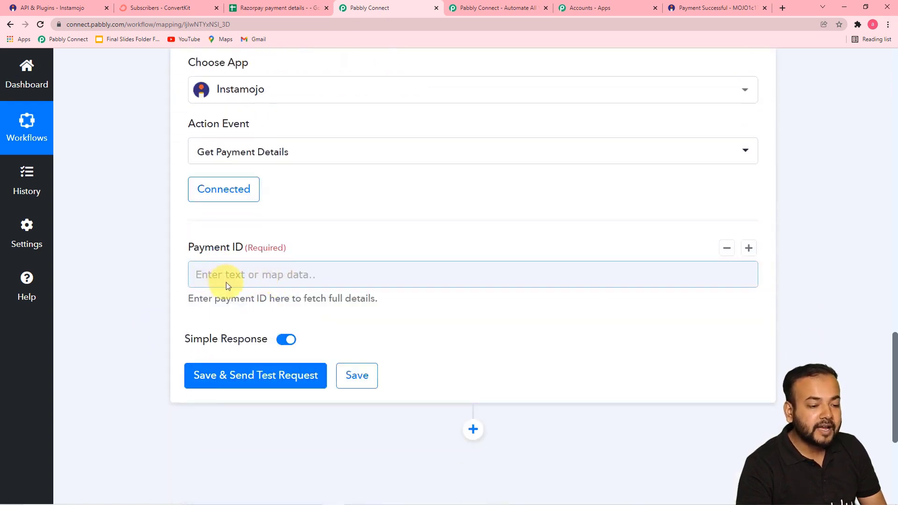
{"action": "scroll", "coordinate": [257, 315], "scroll_direction": "up", "scroll_amount": 6}
{"action": "scroll", "coordinate": [261, 321], "scroll_direction": "up", "scroll_amount": 6}
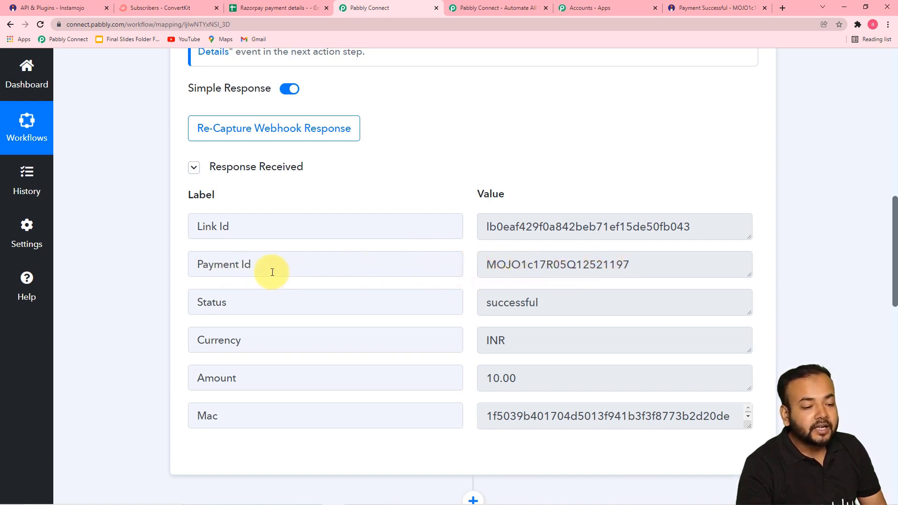
{"action": "scroll", "coordinate": [150, 264], "scroll_direction": "down", "scroll_amount": 5}
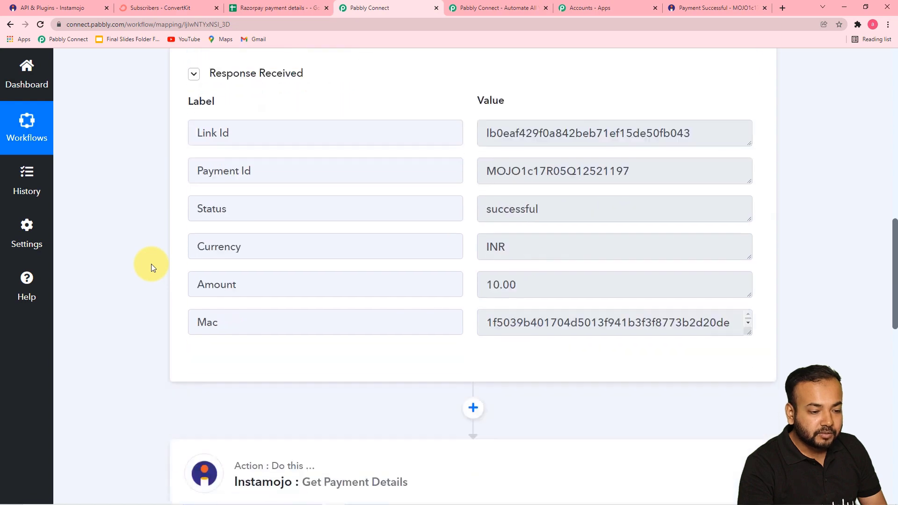
{"action": "scroll", "coordinate": [150, 264], "scroll_direction": "down", "scroll_amount": 3}
{"action": "scroll", "coordinate": [150, 264], "scroll_direction": "up", "scroll_amount": 1}
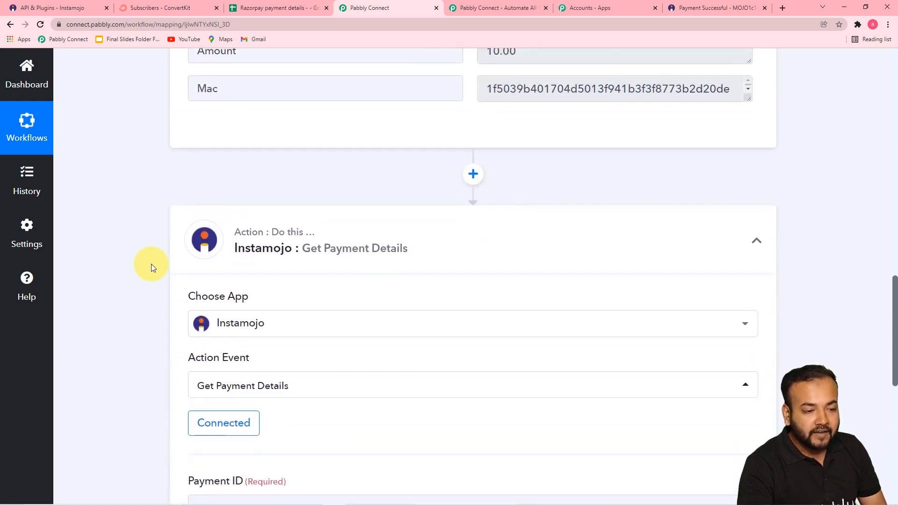
{"action": "scroll", "coordinate": [150, 262], "scroll_direction": "up", "scroll_amount": 4}
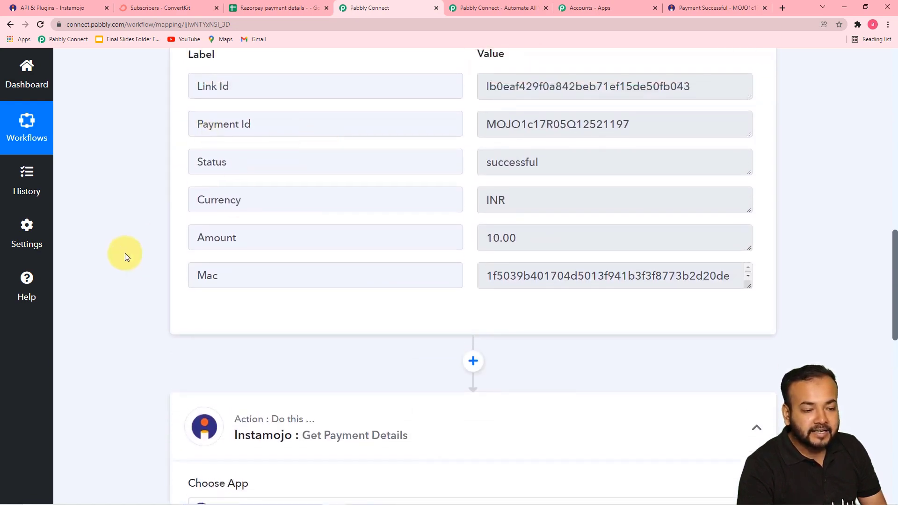
{"action": "scroll", "coordinate": [123, 257], "scroll_direction": "down", "scroll_amount": 9}
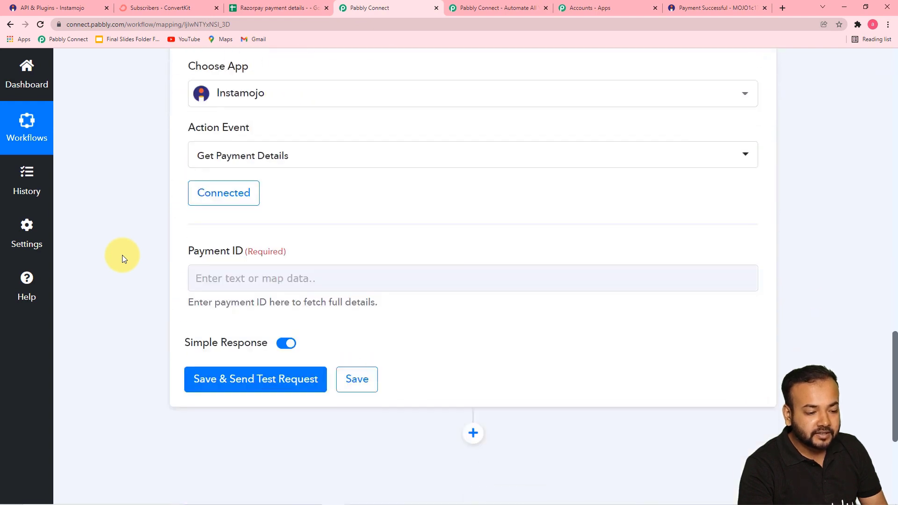
Map Payment ID to the '1. Instamojo: New Sale' Payment Id and send a test request.
{"action": "left_click", "coordinate": [262, 278]}
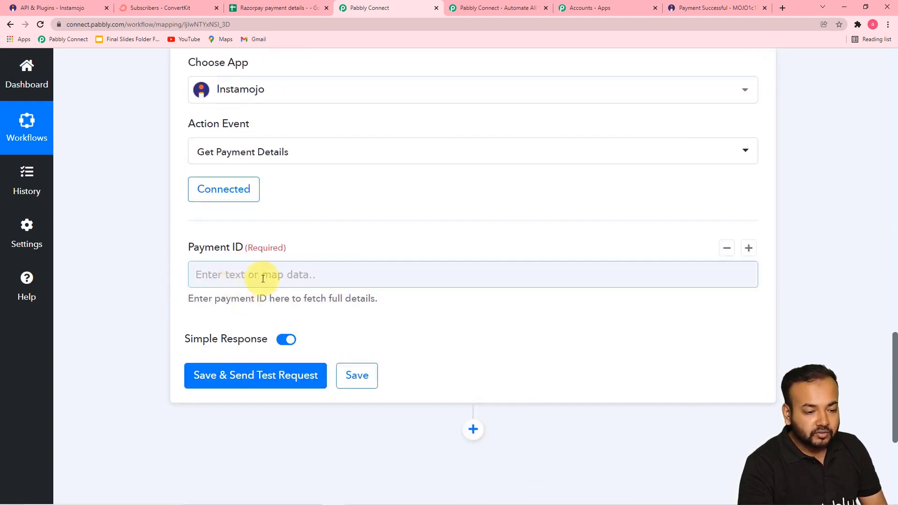
{"action": "left_click", "coordinate": [263, 276]}
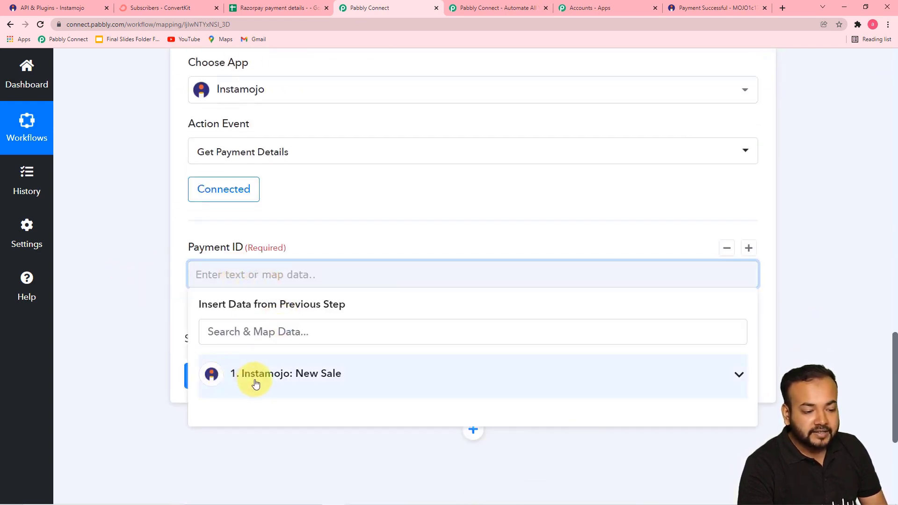
{"action": "left_click", "coordinate": [288, 384]}
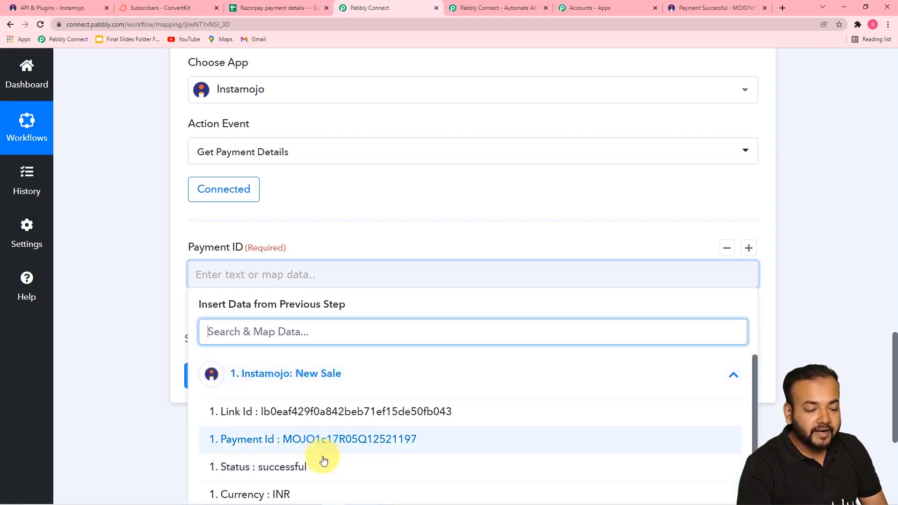
{"action": "scroll", "coordinate": [323, 442], "scroll_direction": "down", "scroll_amount": 1}
{"action": "scroll", "coordinate": [149, 381], "scroll_direction": "down", "scroll_amount": 4}
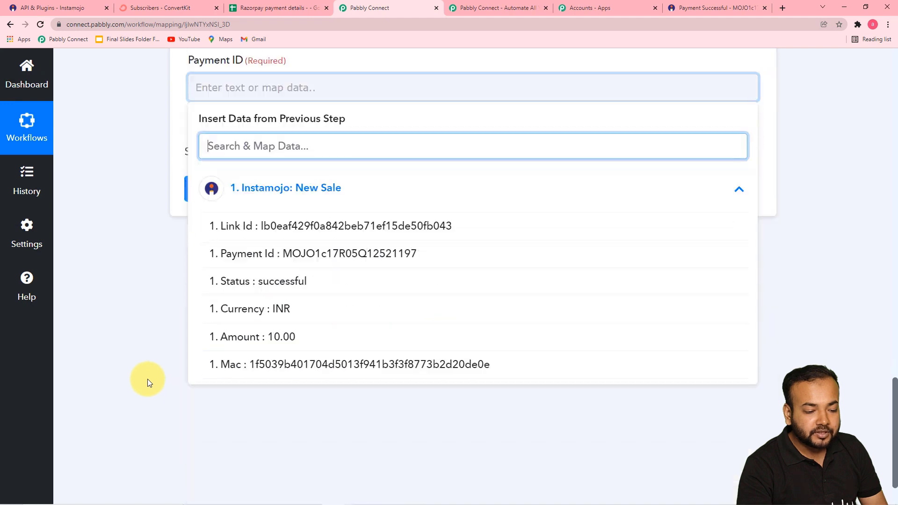
{"action": "left_click", "coordinate": [341, 257]}
{"action": "left_click", "coordinate": [210, 299]}
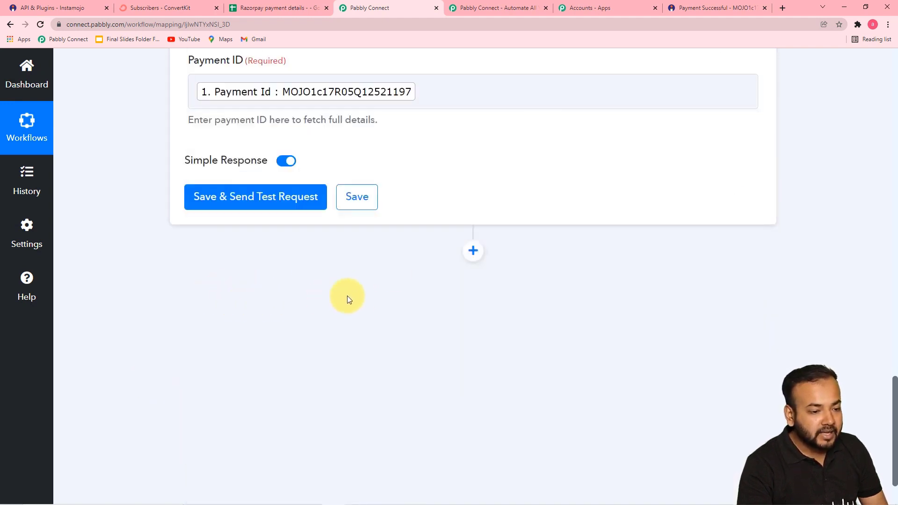
{"action": "left_click", "coordinate": [221, 211]}
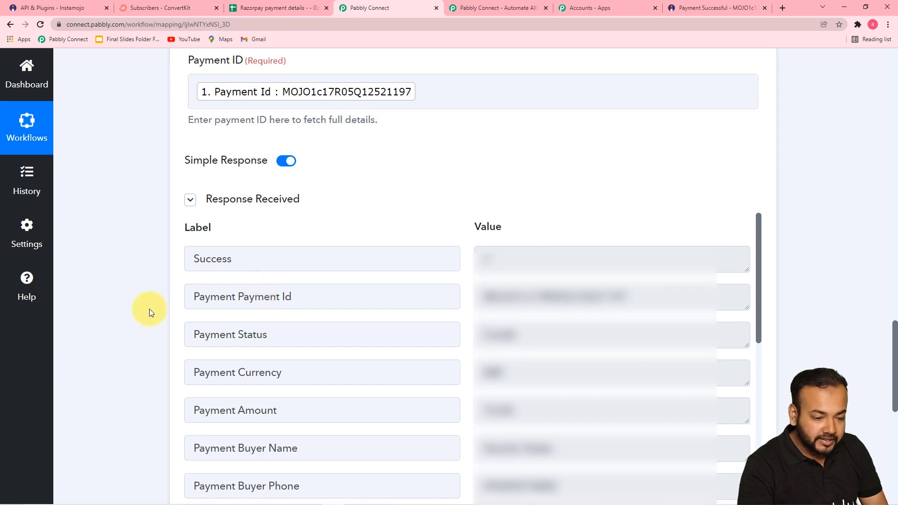
Review the test response (amount 10.00, fees 3.20), then switch to the payment details spreadsheet.
{"action": "scroll", "coordinate": [149, 309], "scroll_direction": "down", "scroll_amount": 2}
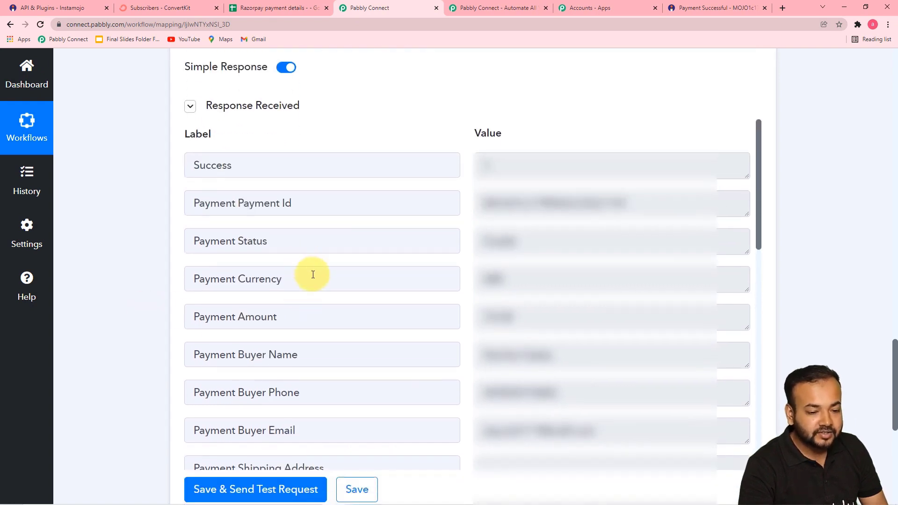
{"action": "scroll", "coordinate": [315, 314], "scroll_direction": "down", "scroll_amount": 2}
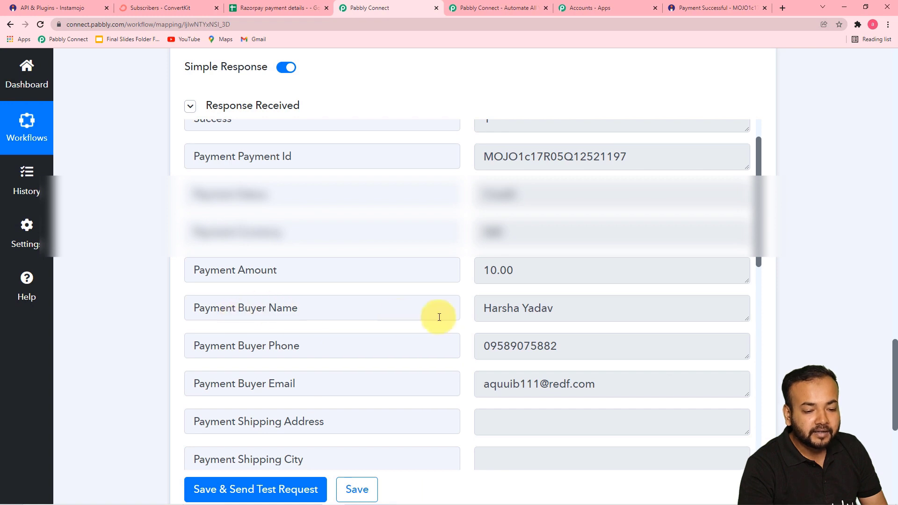
{"action": "scroll", "coordinate": [602, 292], "scroll_direction": "down", "scroll_amount": 1}
{"action": "scroll", "coordinate": [354, 322], "scroll_direction": "down", "scroll_amount": 8}
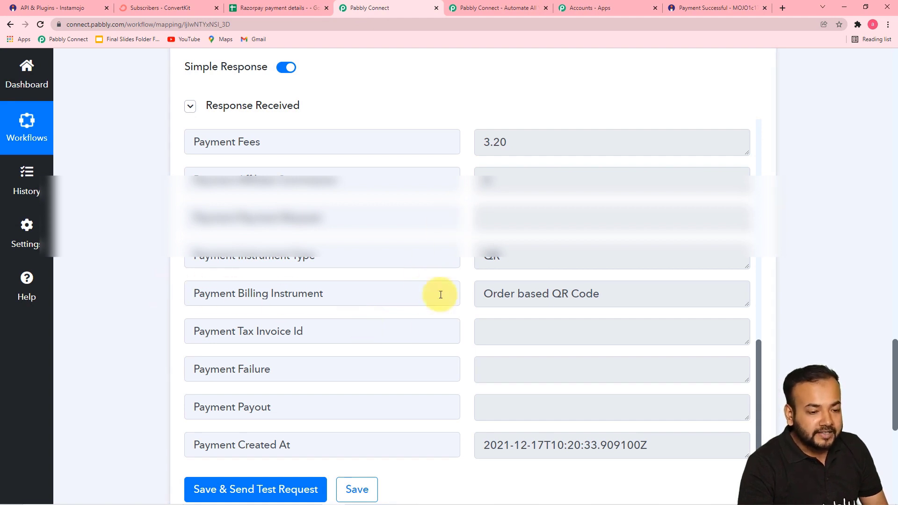
{"action": "left_click", "coordinate": [267, 9]}
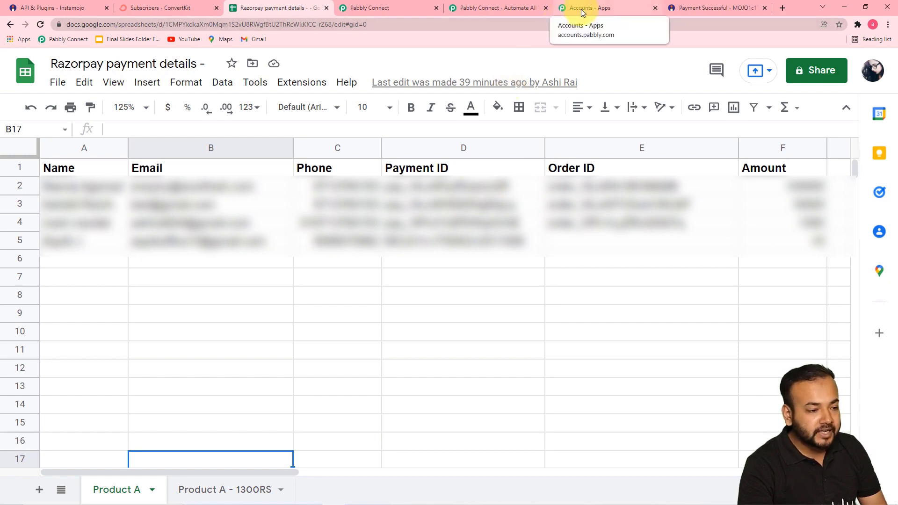
Return to the workflow editor and add a new action step below Get Payment Details.
{"action": "left_click", "coordinate": [364, 11]}
{"action": "scroll", "coordinate": [133, 212], "scroll_direction": "down", "scroll_amount": 5}
{"action": "scroll", "coordinate": [133, 212], "scroll_direction": "down", "scroll_amount": 2}
{"action": "left_click", "coordinate": [473, 216]}
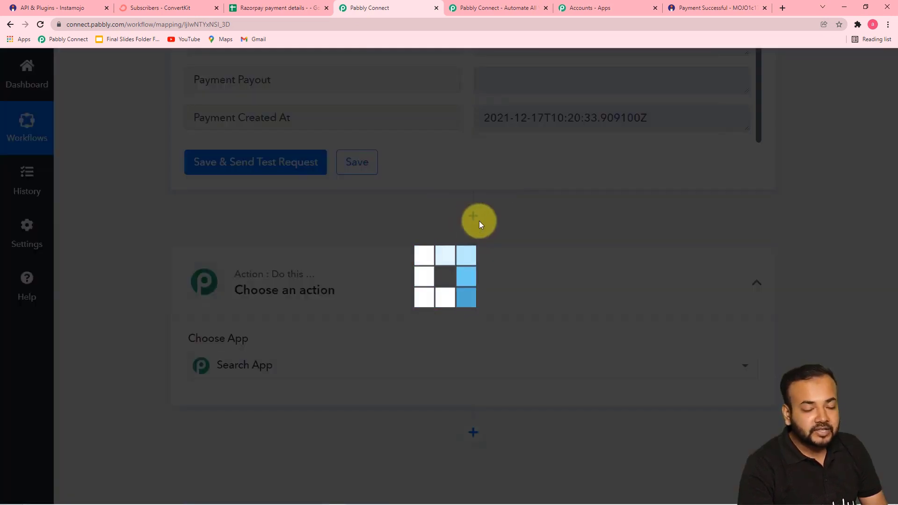
Set the new action step to Google Sheets with the Add New Row event.
{"action": "scroll", "coordinate": [371, 275], "scroll_direction": "down", "scroll_amount": 3}
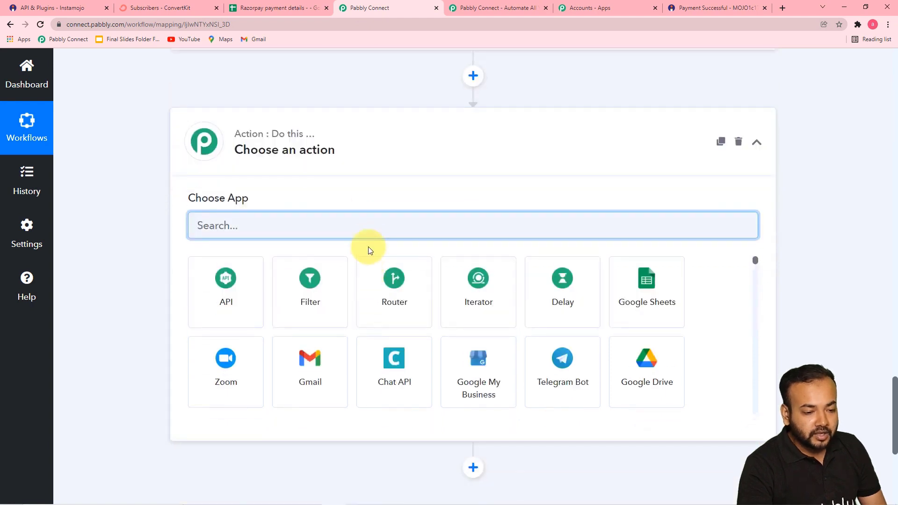
{"action": "type", "text": "goo"}
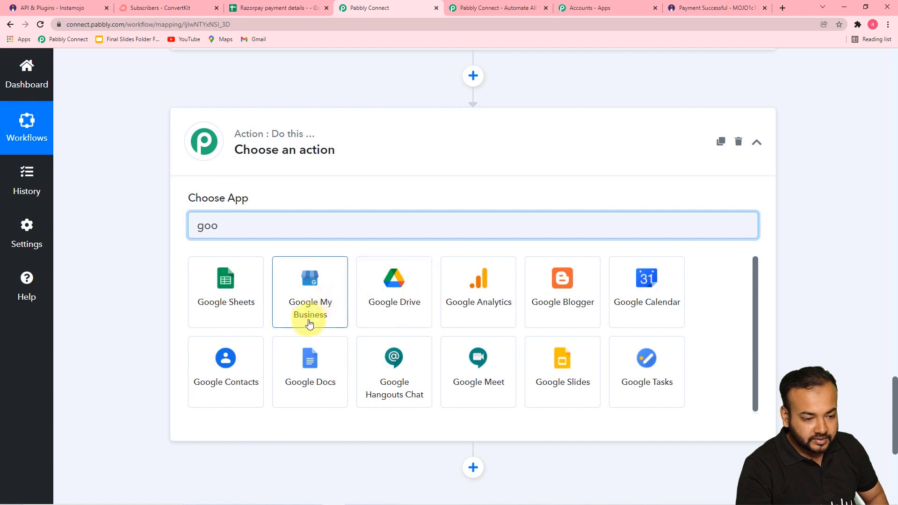
{"action": "left_click", "coordinate": [247, 312]}
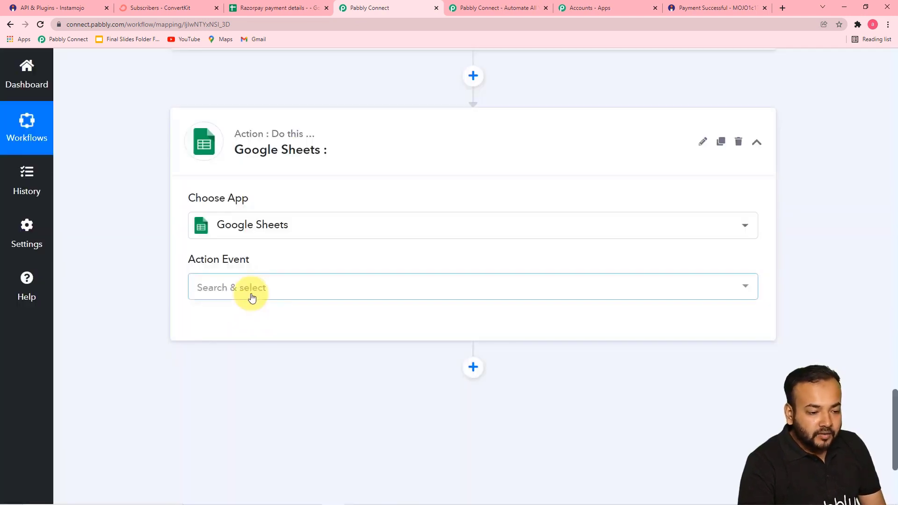
{"action": "left_click", "coordinate": [251, 296]}
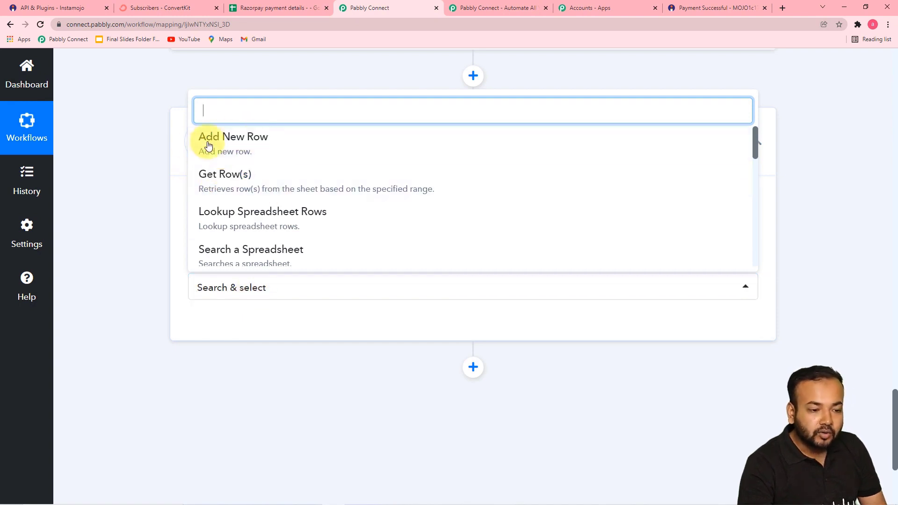
{"action": "left_click", "coordinate": [243, 142]}
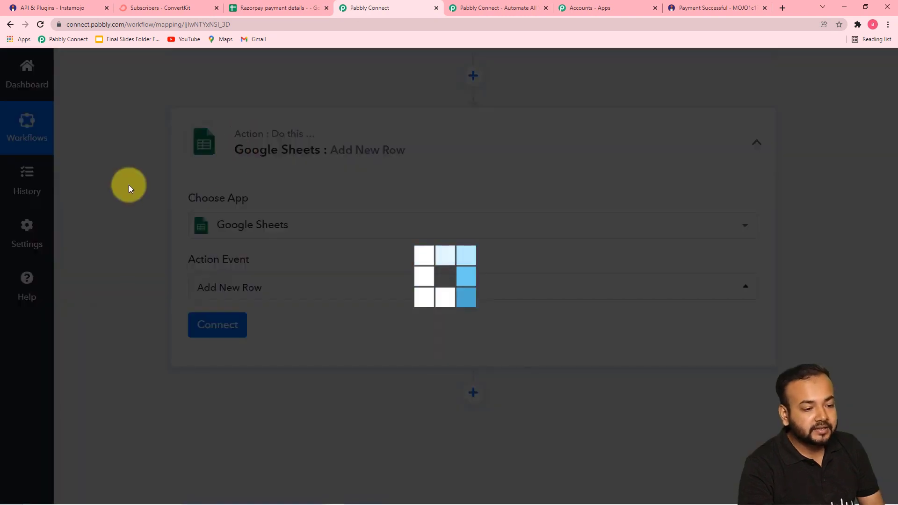
Add a new Google Sheets connection, authorising the chosen Google account for Sheets access.
{"action": "left_click", "coordinate": [211, 329]}
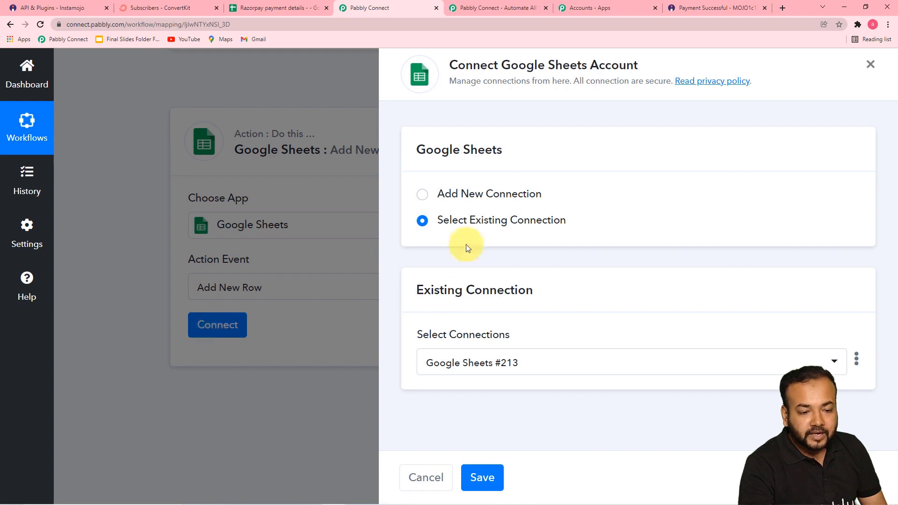
{"action": "left_click", "coordinate": [423, 201]}
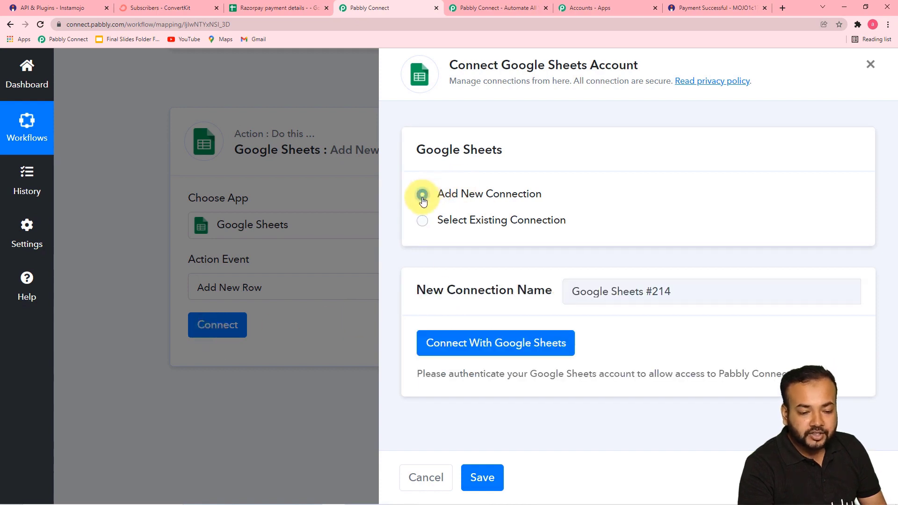
{"action": "left_click", "coordinate": [447, 345]}
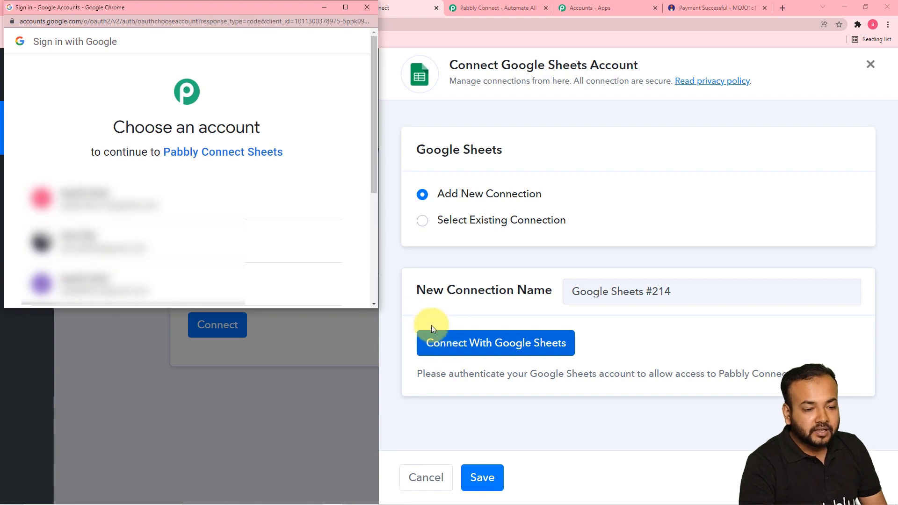
{"action": "left_click_drag", "start_coordinate": [373, 186], "coordinate": [377, 248]}
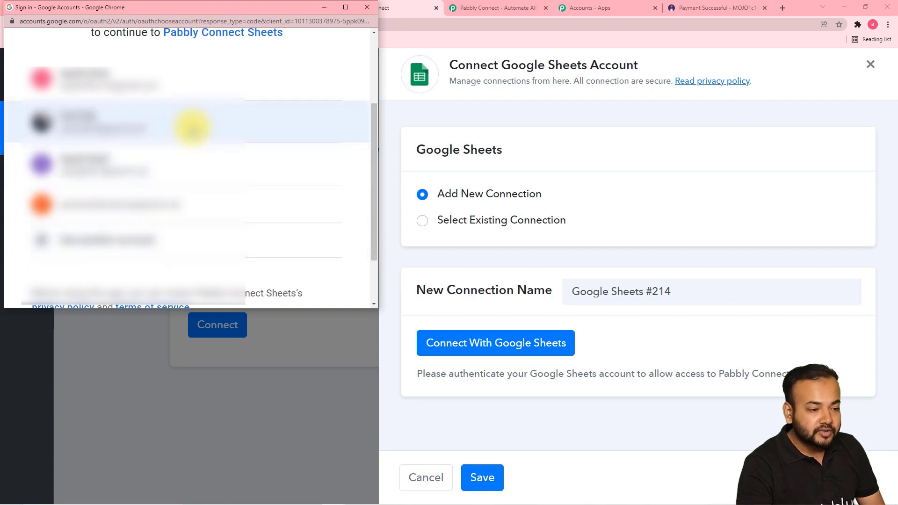
{"action": "left_click", "coordinate": [191, 126]}
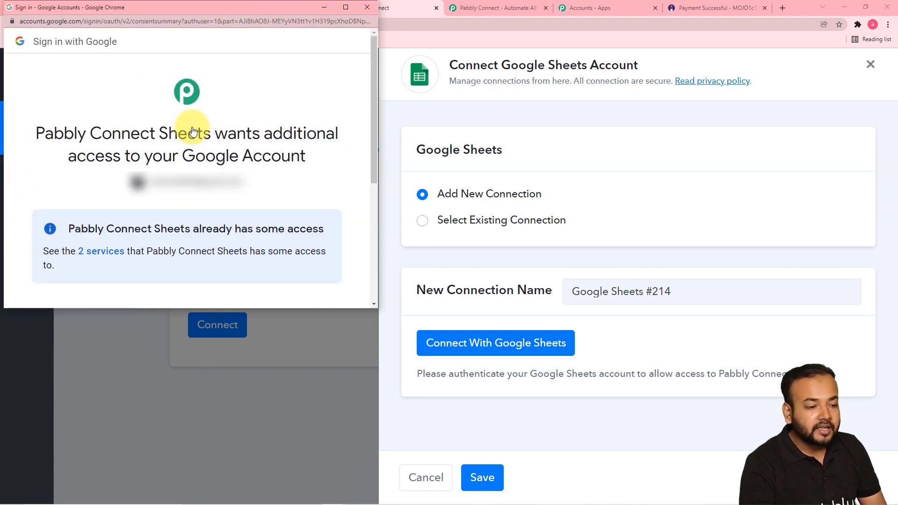
{"action": "scroll", "coordinate": [192, 131], "scroll_direction": "down", "scroll_amount": 5}
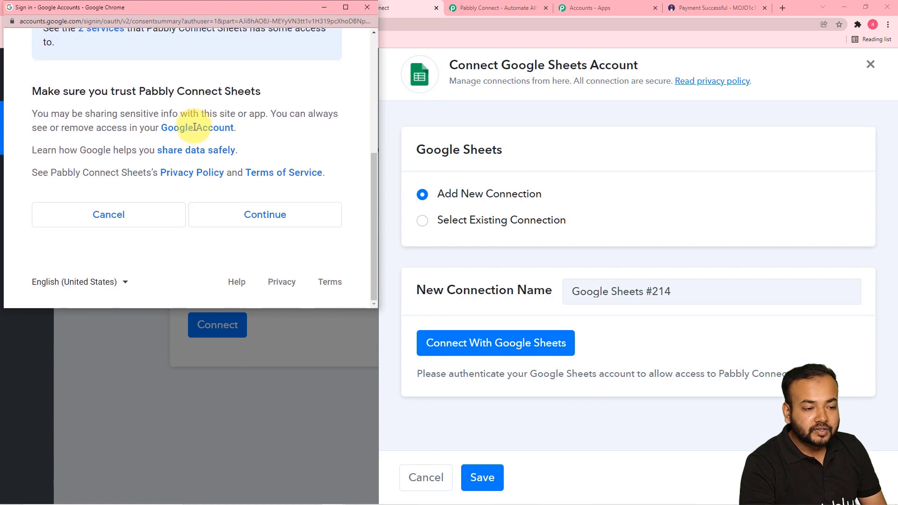
{"action": "left_click", "coordinate": [252, 220]}
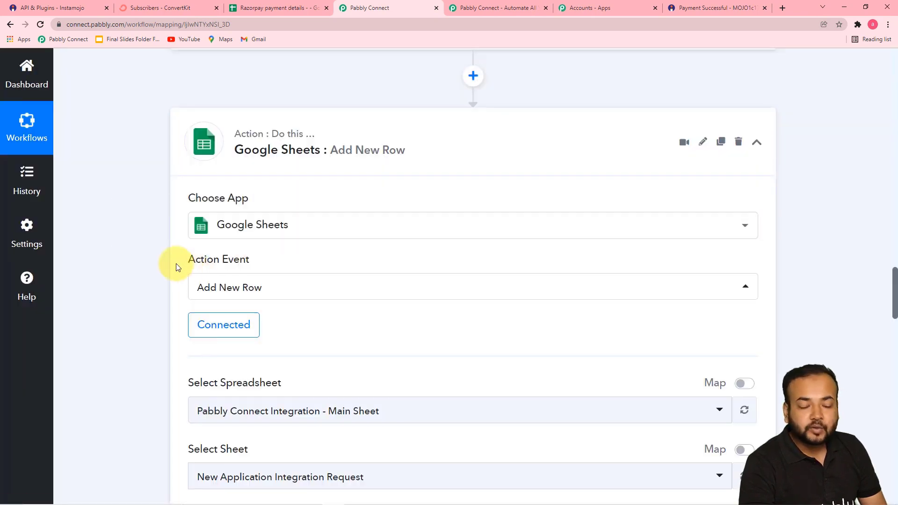
Choose the Payment details spreadsheet as the Add New Row step's target spreadsheet.
{"action": "scroll", "coordinate": [159, 260], "scroll_direction": "down", "scroll_amount": 6}
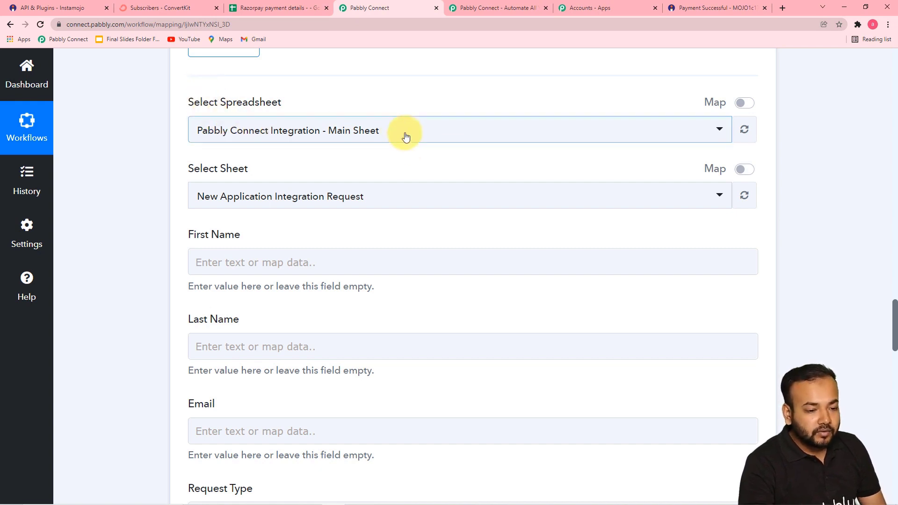
{"action": "left_click", "coordinate": [387, 137]}
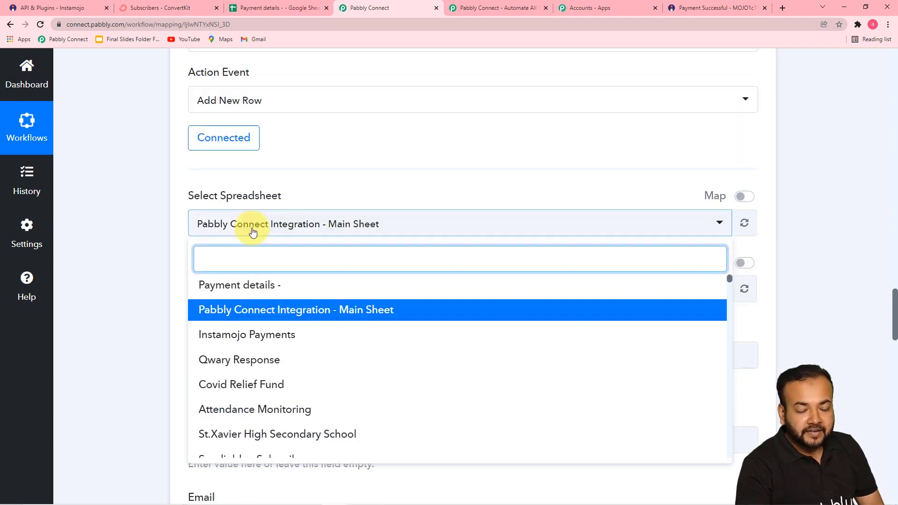
{"action": "left_click", "coordinate": [251, 8]}
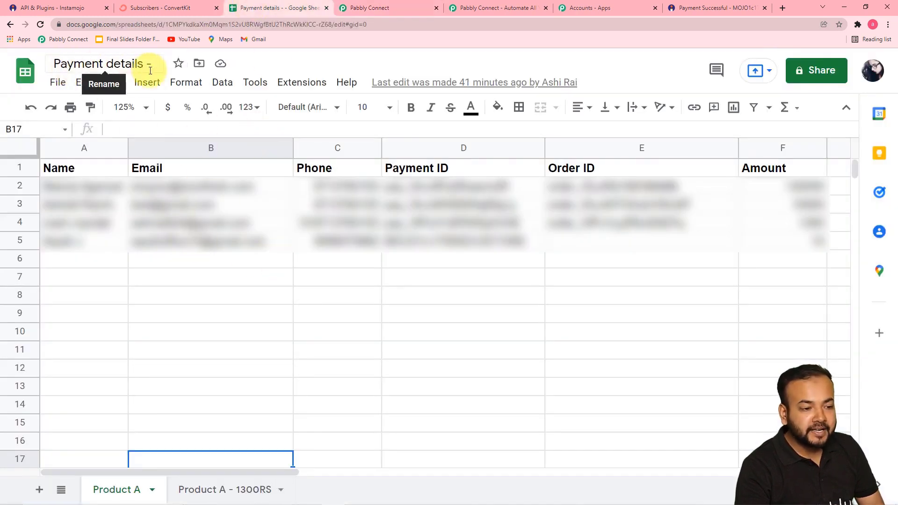
{"action": "left_click", "coordinate": [366, 8]}
{"action": "left_click", "coordinate": [414, 223]}
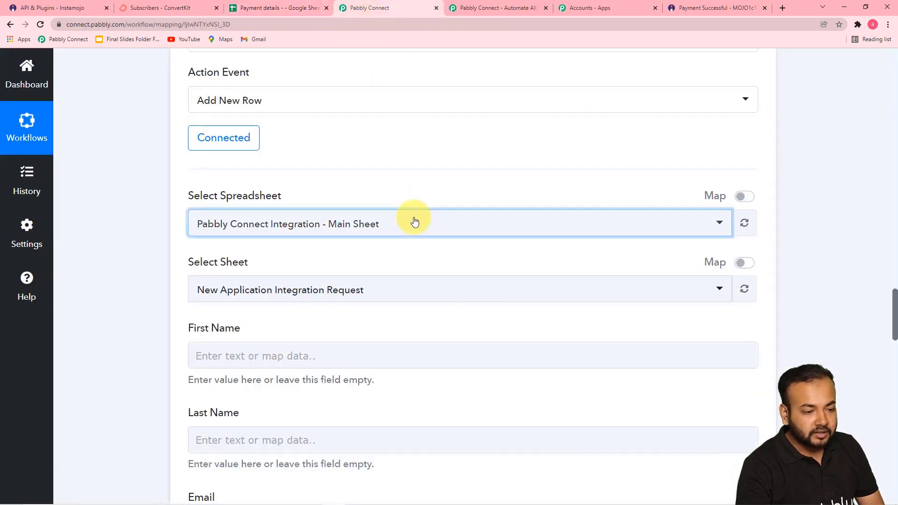
{"action": "left_click", "coordinate": [390, 234]}
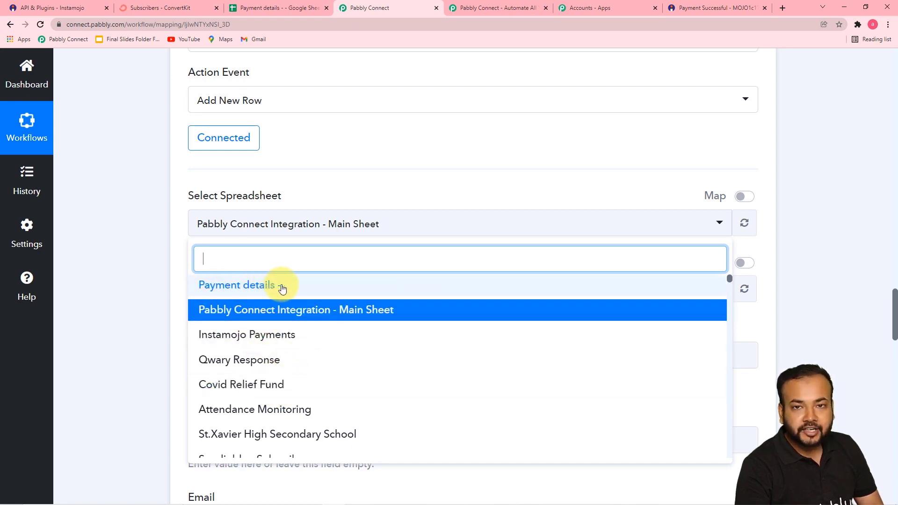
{"action": "left_click", "coordinate": [260, 286]}
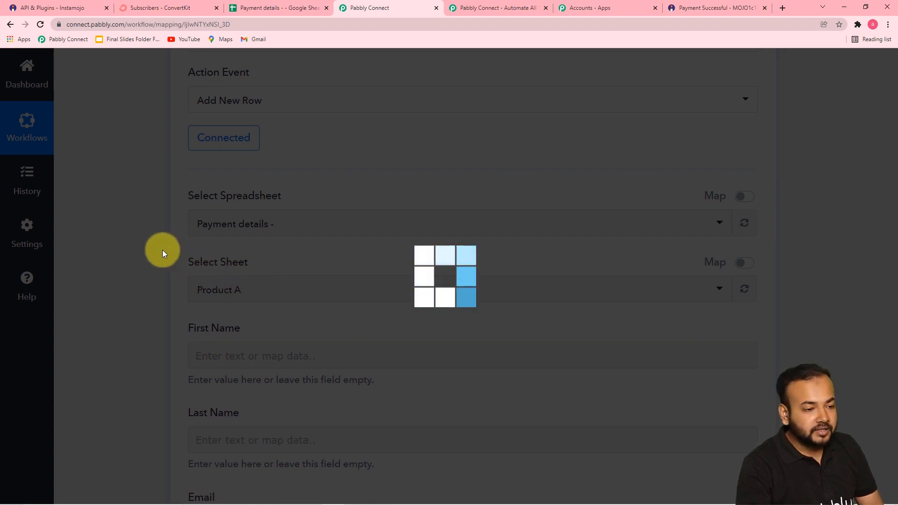
Keep Product A as the target sheet and open the Payment details spreadsheet to check its columns.
{"action": "scroll", "coordinate": [162, 250], "scroll_direction": "down", "scroll_amount": 3}
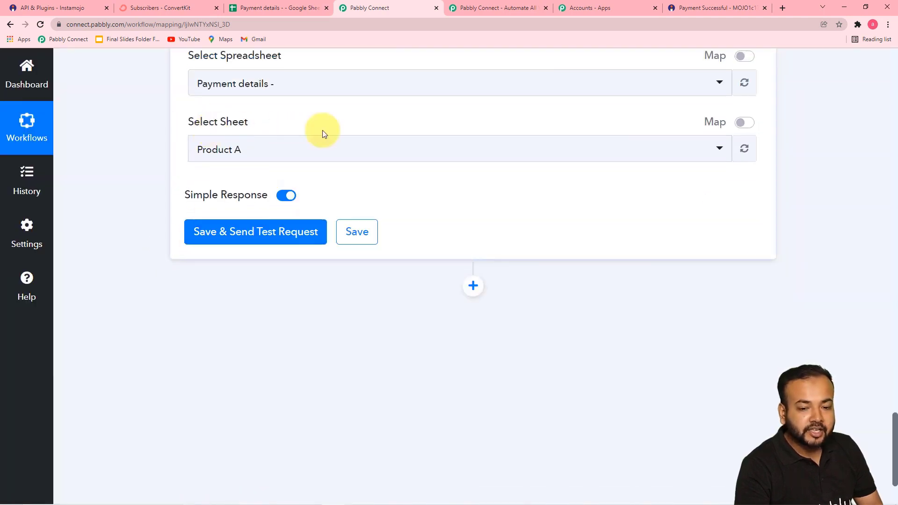
{"action": "left_click", "coordinate": [258, 7]}
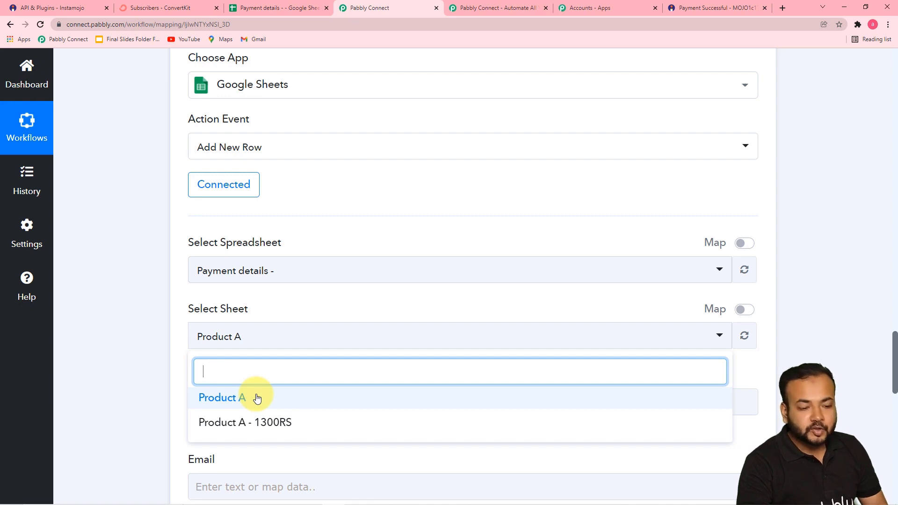
{"action": "left_click", "coordinate": [220, 397]}
{"action": "left_click", "coordinate": [169, 353]}
{"action": "scroll", "coordinate": [169, 349], "scroll_direction": "down", "scroll_amount": 3}
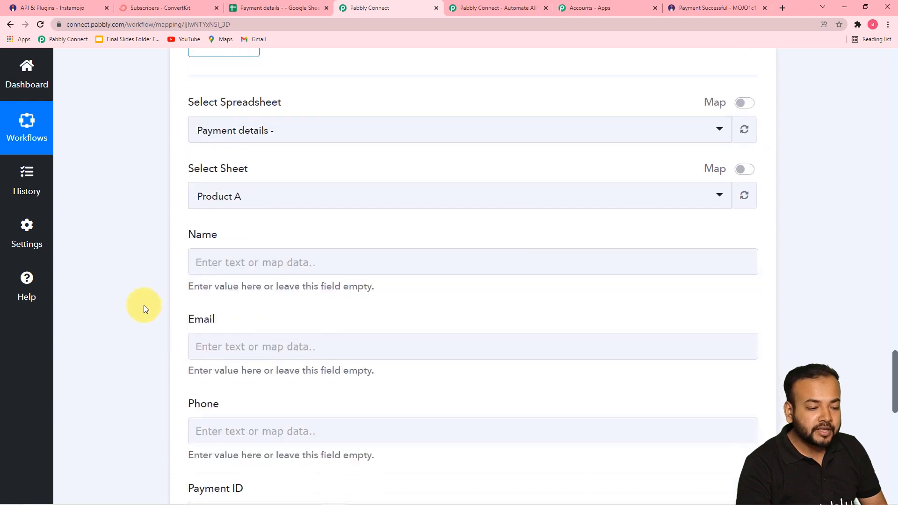
{"action": "scroll", "coordinate": [149, 286], "scroll_direction": "down", "scroll_amount": 3}
{"action": "scroll", "coordinate": [158, 282], "scroll_direction": "down", "scroll_amount": 3}
{"action": "scroll", "coordinate": [158, 282], "scroll_direction": "up", "scroll_amount": 3}
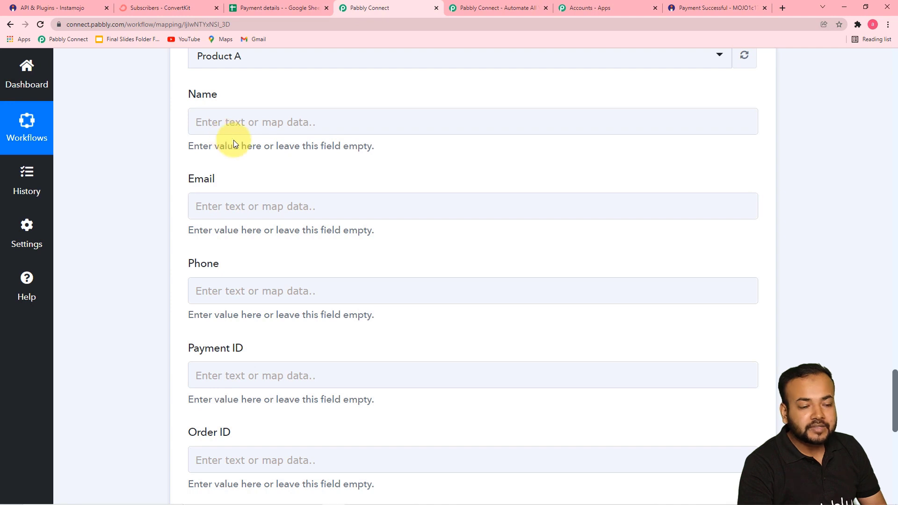
{"action": "left_click", "coordinate": [269, 9]}
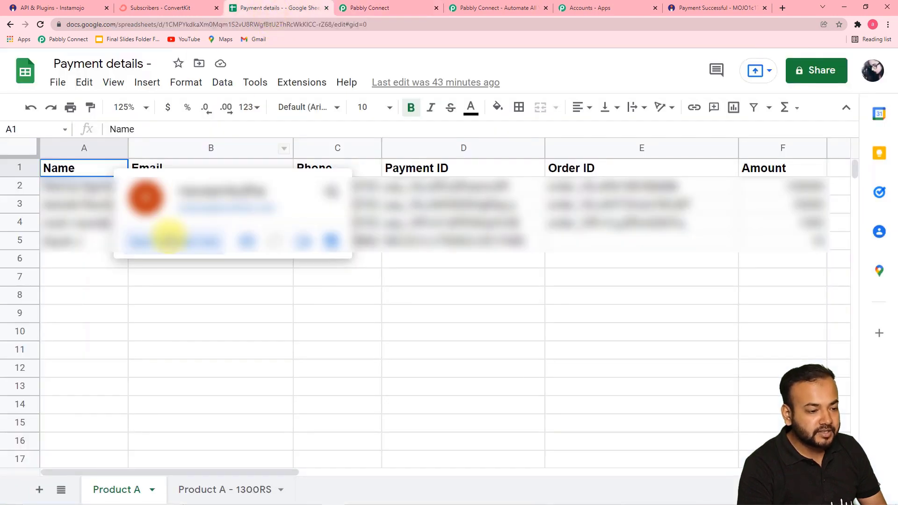
Dismiss the sheet's contact card and return to Pabbly's empty Name-through-Amount row fields.
{"action": "left_click", "coordinate": [82, 274]}
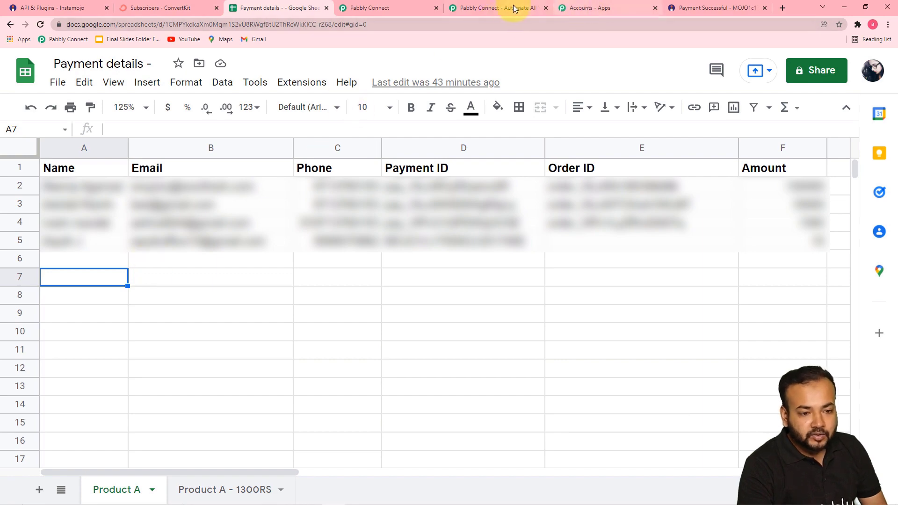
{"action": "left_click", "coordinate": [406, 7]}
{"action": "scroll", "coordinate": [242, 144], "scroll_direction": "up", "scroll_amount": 1}
{"action": "scroll", "coordinate": [242, 144], "scroll_direction": "up", "scroll_amount": 2}
{"action": "scroll", "coordinate": [241, 234], "scroll_direction": "down", "scroll_amount": 5}
{"action": "scroll", "coordinate": [239, 245], "scroll_direction": "up", "scroll_amount": 4}
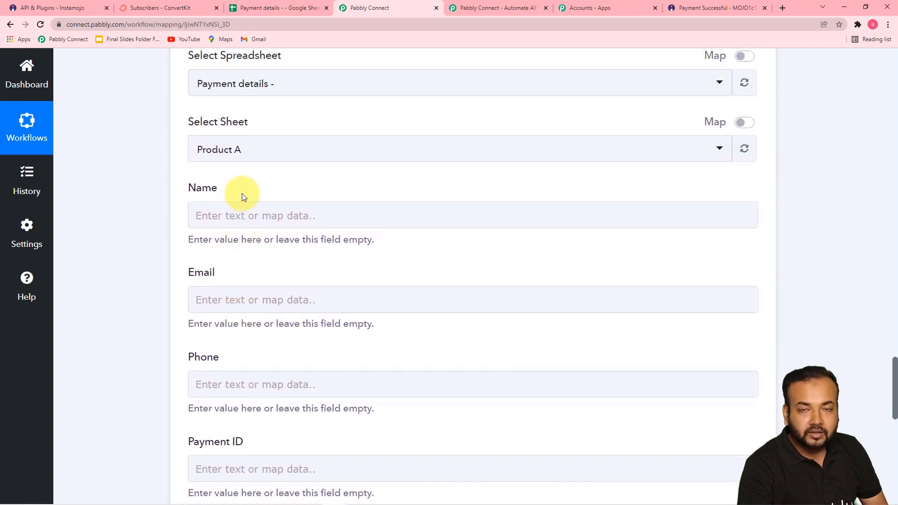
Map the buyer's name from Get Payment Details into the Name field.
{"action": "scroll", "coordinate": [241, 212], "scroll_direction": "up", "scroll_amount": 5}
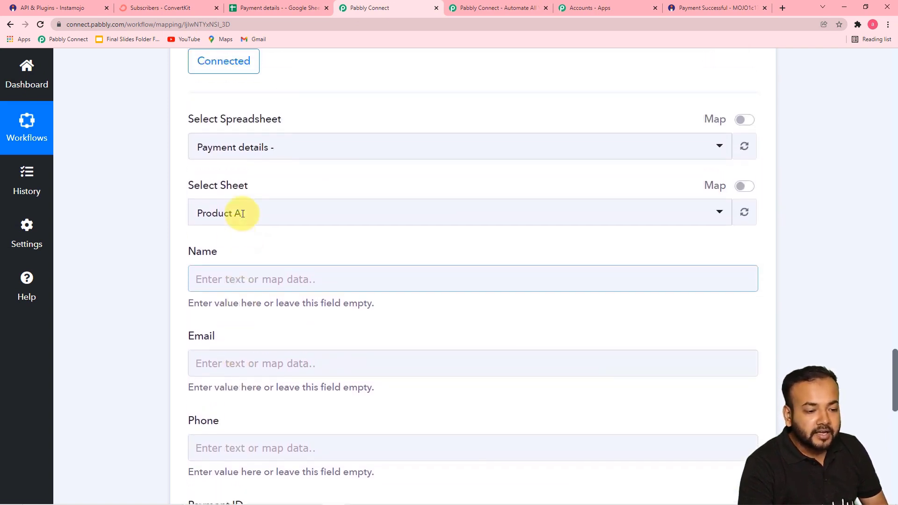
{"action": "scroll", "coordinate": [165, 216], "scroll_direction": "down", "scroll_amount": 1}
{"action": "scroll", "coordinate": [164, 213], "scroll_direction": "up", "scroll_amount": 3}
{"action": "scroll", "coordinate": [163, 214], "scroll_direction": "up", "scroll_amount": 15}
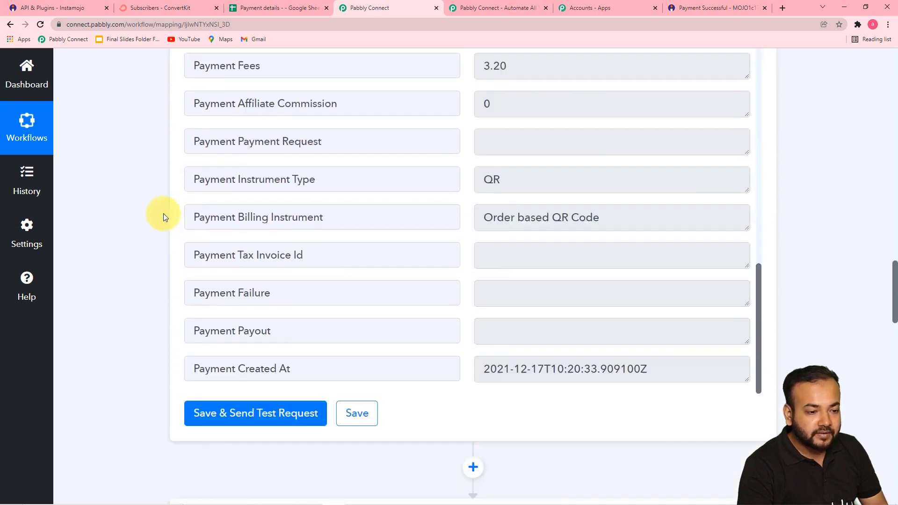
{"action": "scroll", "coordinate": [164, 213], "scroll_direction": "up", "scroll_amount": 14}
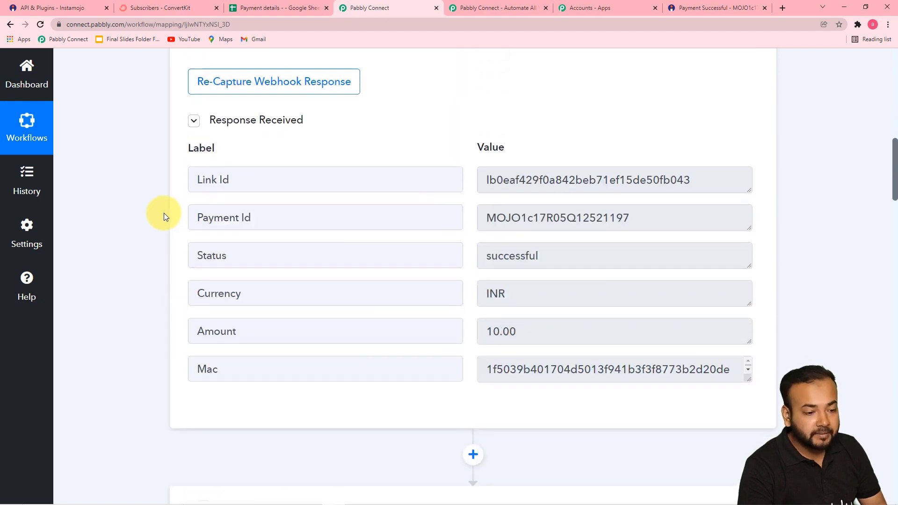
{"action": "scroll", "coordinate": [164, 214], "scroll_direction": "down", "scroll_amount": 15}
{"action": "scroll", "coordinate": [164, 216], "scroll_direction": "down", "scroll_amount": 2}
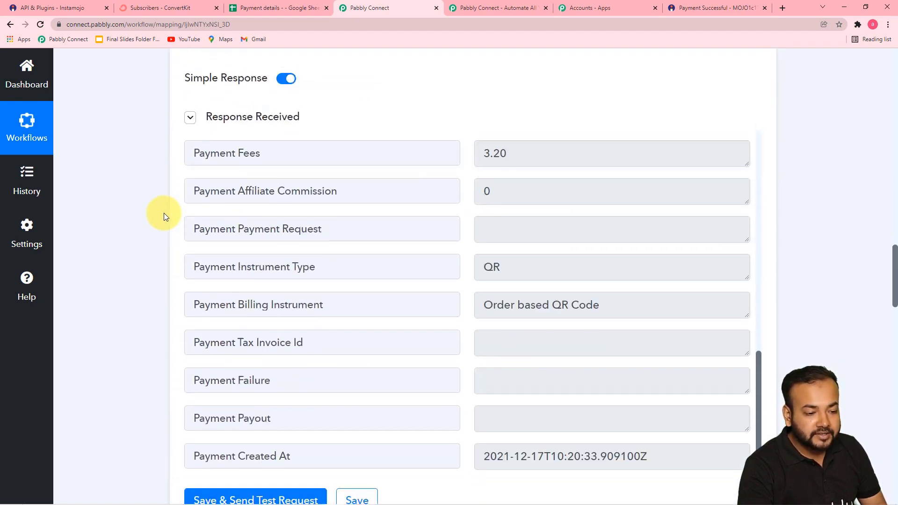
{"action": "scroll", "coordinate": [153, 241], "scroll_direction": "down", "scroll_amount": 10}
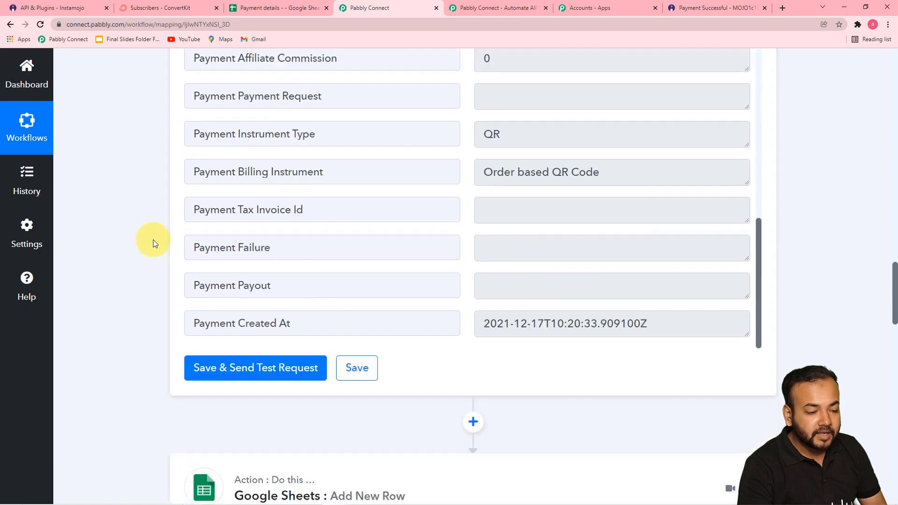
{"action": "scroll", "coordinate": [153, 239], "scroll_direction": "down", "scroll_amount": 7}
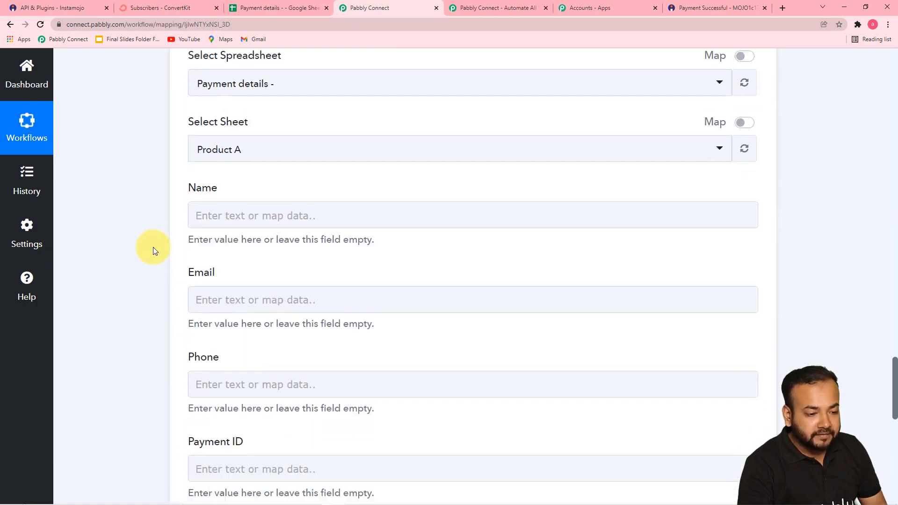
{"action": "left_click", "coordinate": [269, 219]}
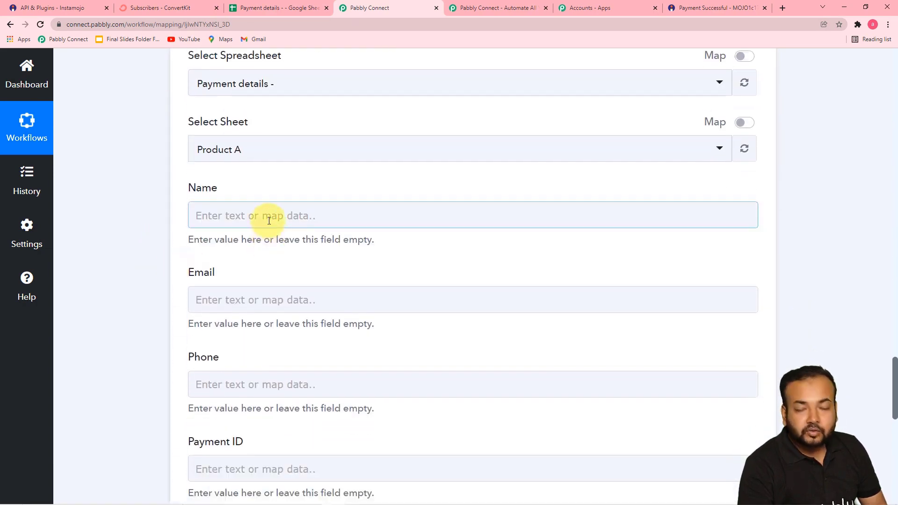
{"action": "left_click", "coordinate": [290, 216]}
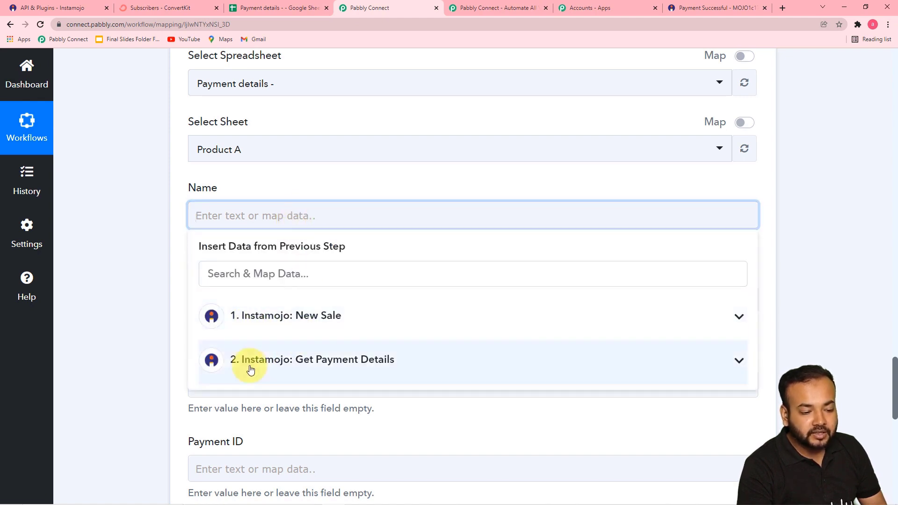
{"action": "left_click", "coordinate": [295, 368]}
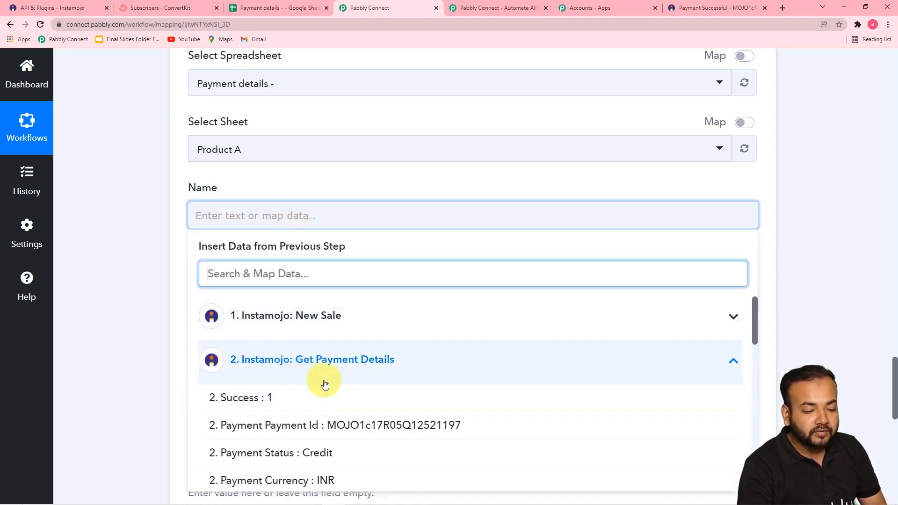
{"action": "scroll", "coordinate": [327, 388], "scroll_direction": "down", "scroll_amount": 5}
{"action": "scroll", "coordinate": [351, 394], "scroll_direction": "up", "scroll_amount": 2}
{"action": "left_click", "coordinate": [351, 396]}
{"action": "left_click", "coordinate": [138, 251]}
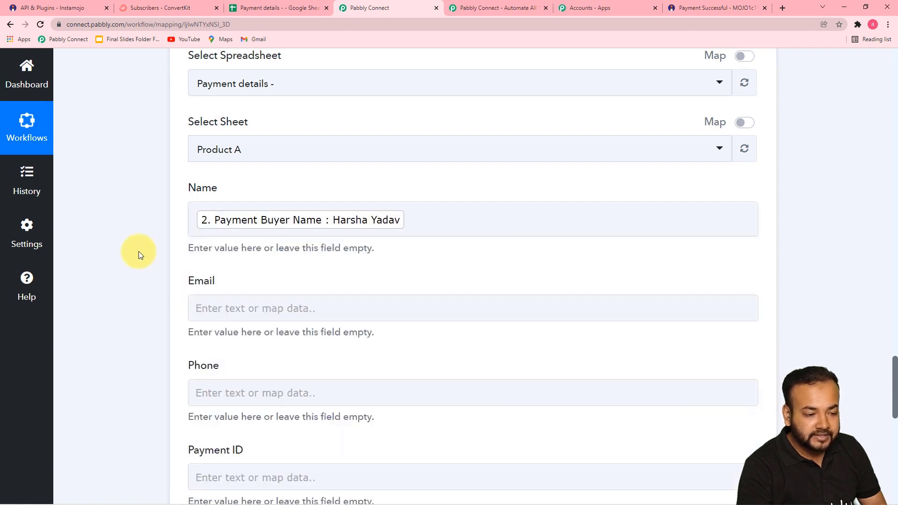
Map the buyer's e-mail and phone from Get Payment Details into Email and Phone.
{"action": "scroll", "coordinate": [139, 251], "scroll_direction": "down", "scroll_amount": 3}
{"action": "left_click", "coordinate": [274, 173]}
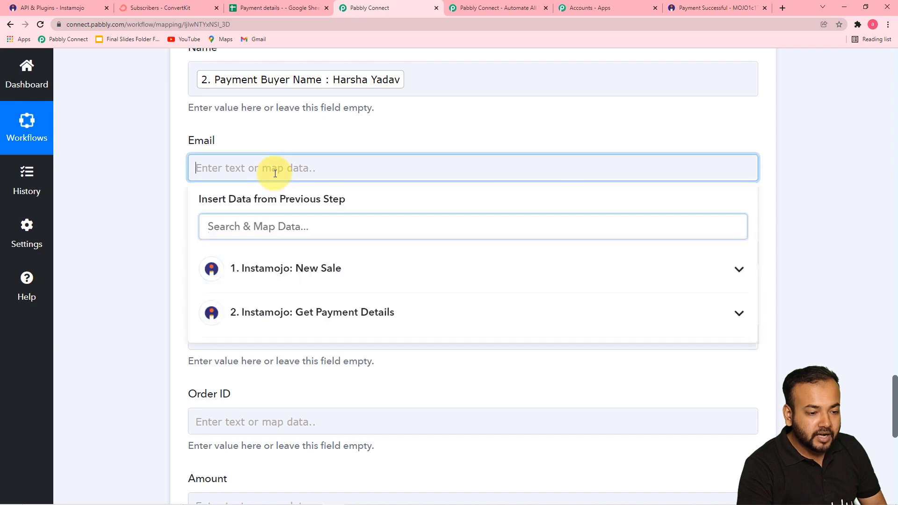
{"action": "scroll", "coordinate": [286, 206], "scroll_direction": "down", "scroll_amount": 2}
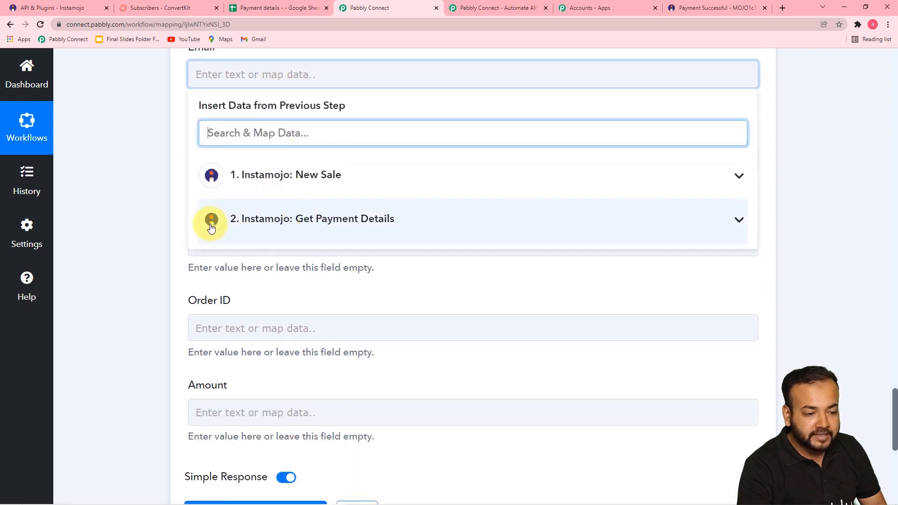
{"action": "left_click", "coordinate": [267, 227]}
{"action": "scroll", "coordinate": [291, 281], "scroll_direction": "down", "scroll_amount": 1}
{"action": "scroll", "coordinate": [280, 295], "scroll_direction": "down", "scroll_amount": 2}
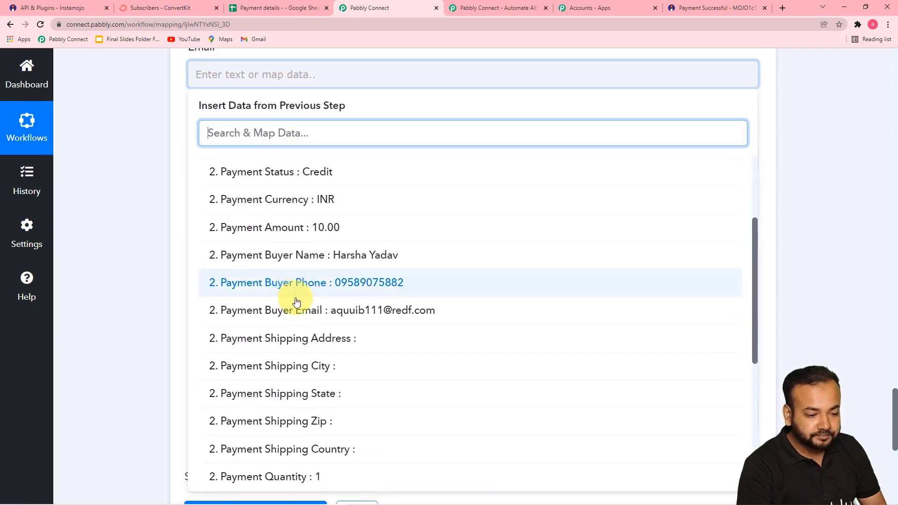
{"action": "left_click", "coordinate": [252, 309]}
{"action": "left_click", "coordinate": [157, 217]}
{"action": "scroll", "coordinate": [173, 206], "scroll_direction": "down", "scroll_amount": 1}
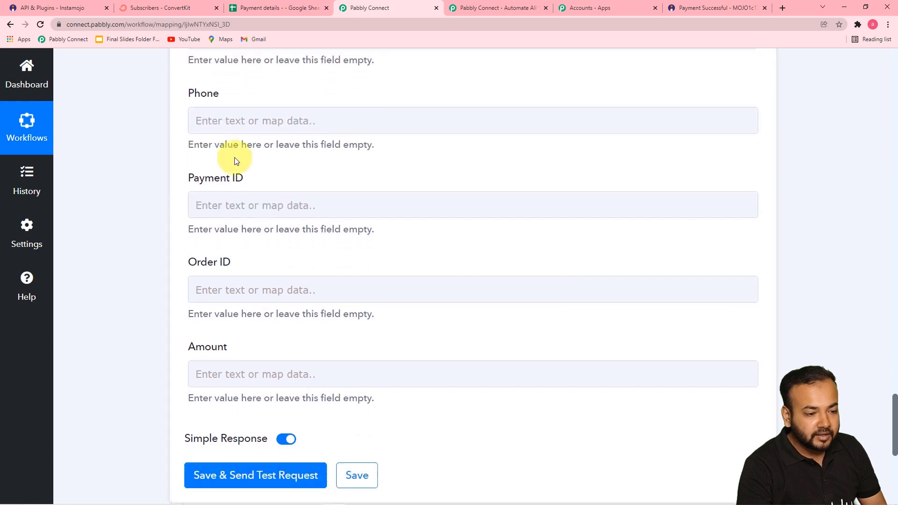
{"action": "left_click", "coordinate": [255, 121]}
{"action": "left_click", "coordinate": [277, 263]}
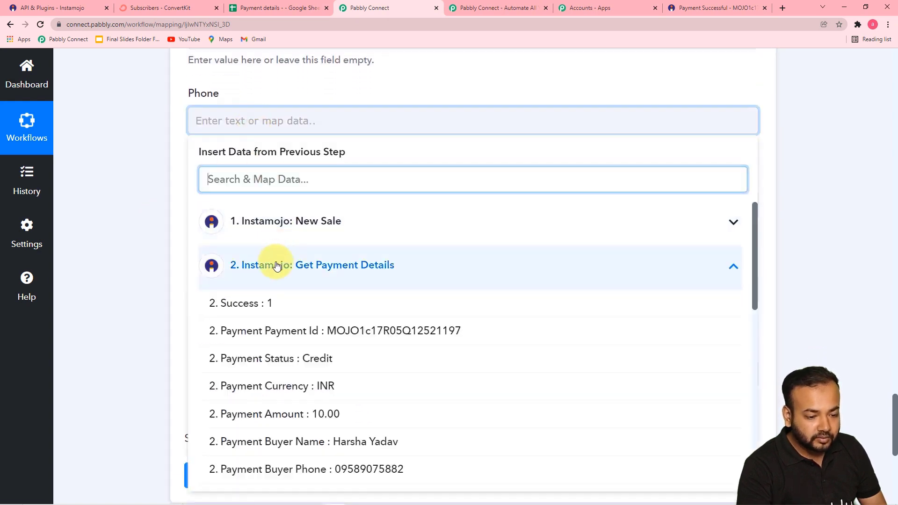
{"action": "left_click", "coordinate": [341, 470]}
{"action": "left_click", "coordinate": [161, 236]}
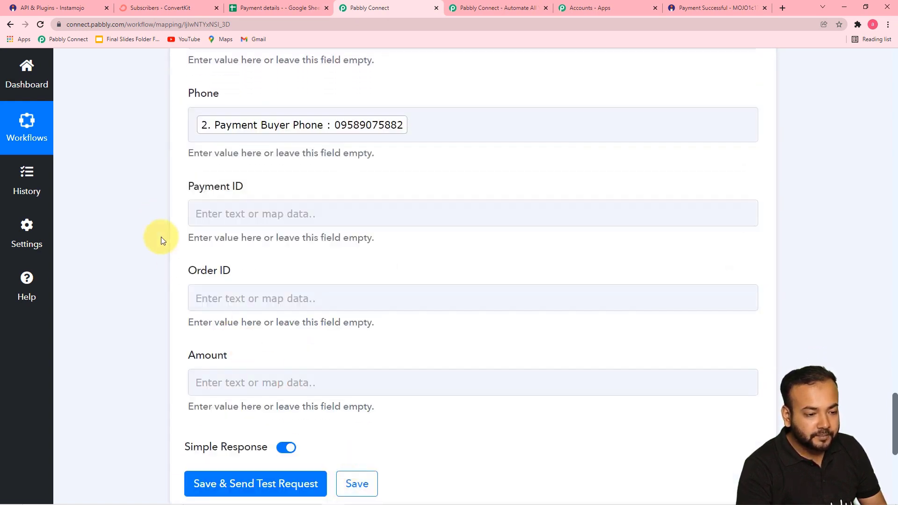
Map the New Sale's Payment Id into Payment ID and its Link Id into Order ID.
{"action": "scroll", "coordinate": [161, 237], "scroll_direction": "down", "scroll_amount": 2}
{"action": "left_click", "coordinate": [238, 120]}
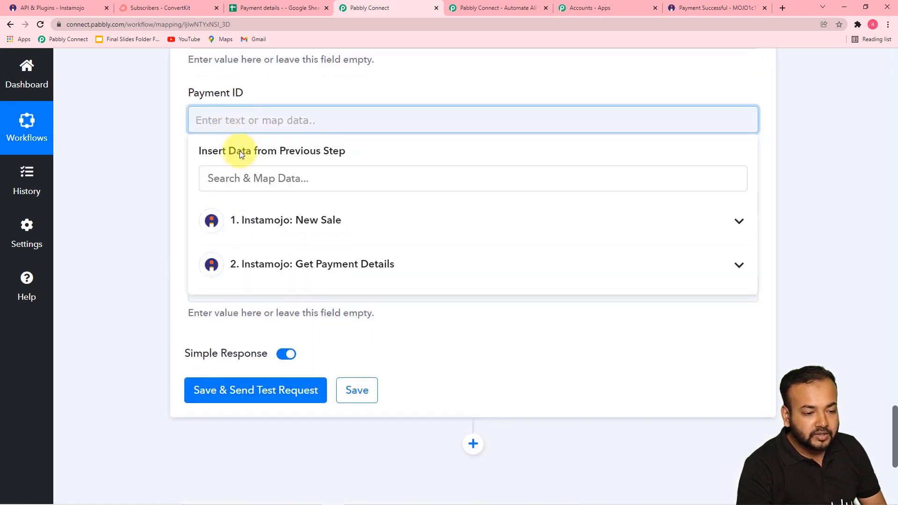
{"action": "left_click", "coordinate": [298, 230]}
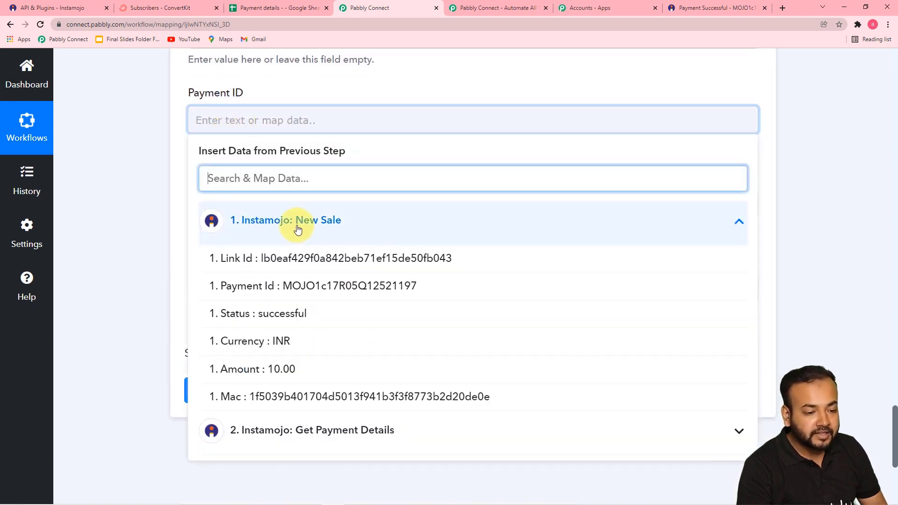
{"action": "left_click", "coordinate": [245, 292]}
{"action": "left_click", "coordinate": [170, 200]}
{"action": "scroll", "coordinate": [169, 202], "scroll_direction": "down", "scroll_amount": 2}
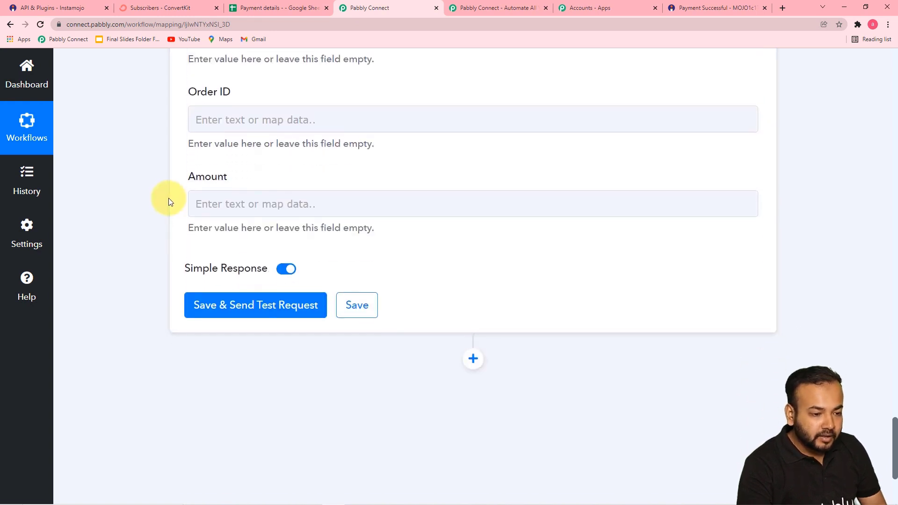
{"action": "left_click", "coordinate": [237, 121]}
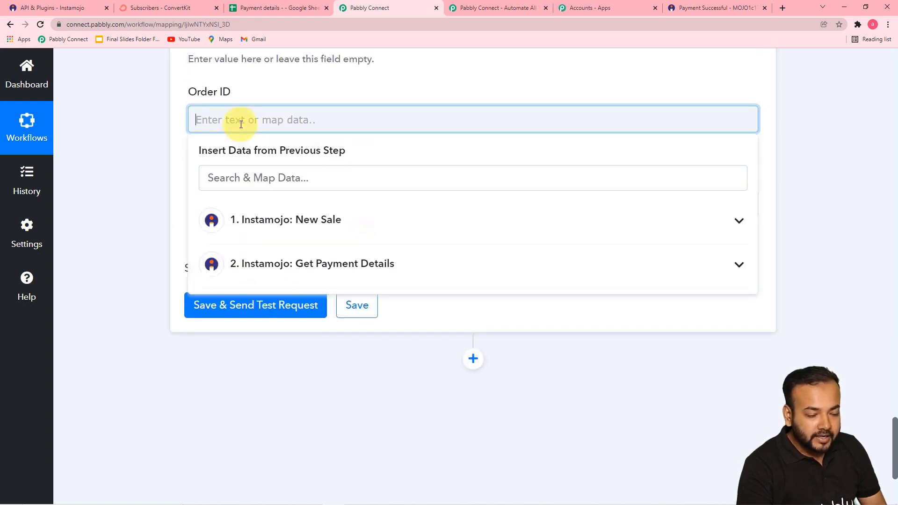
{"action": "left_click", "coordinate": [270, 229]}
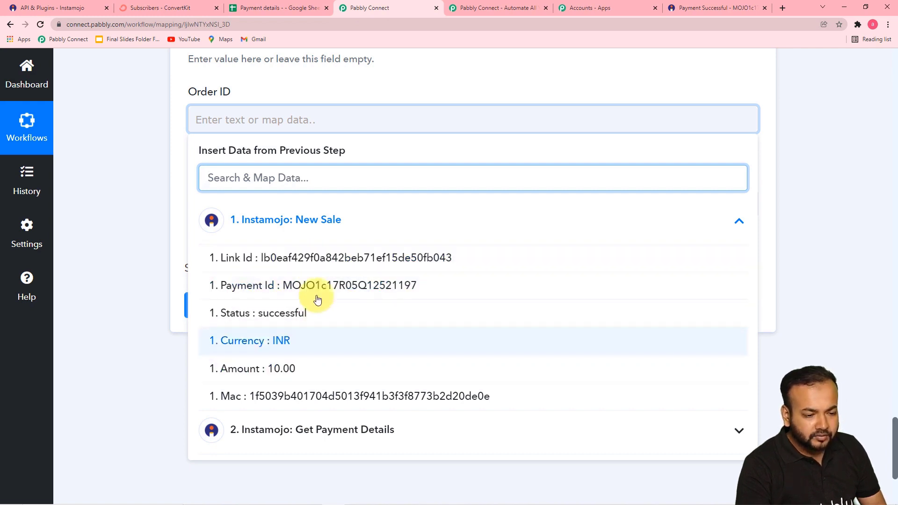
{"action": "left_click", "coordinate": [290, 427]}
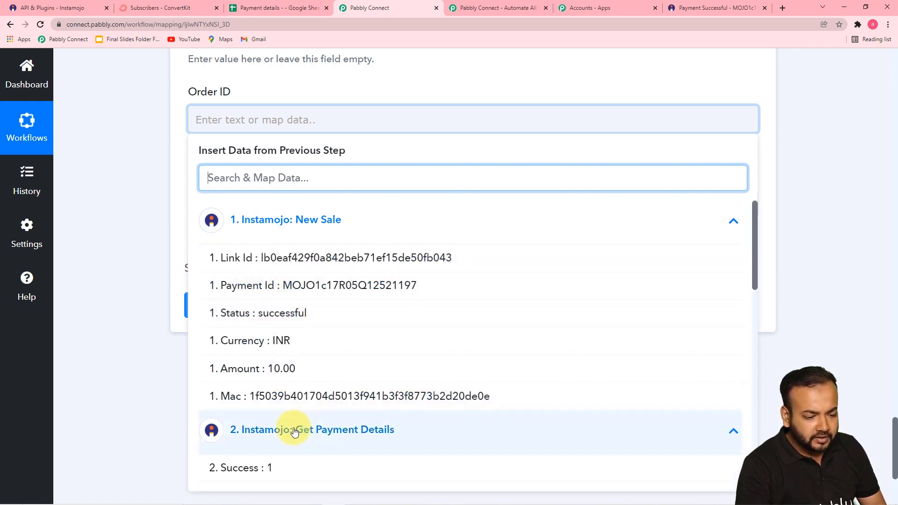
{"action": "scroll", "coordinate": [291, 427], "scroll_direction": "down", "scroll_amount": 2}
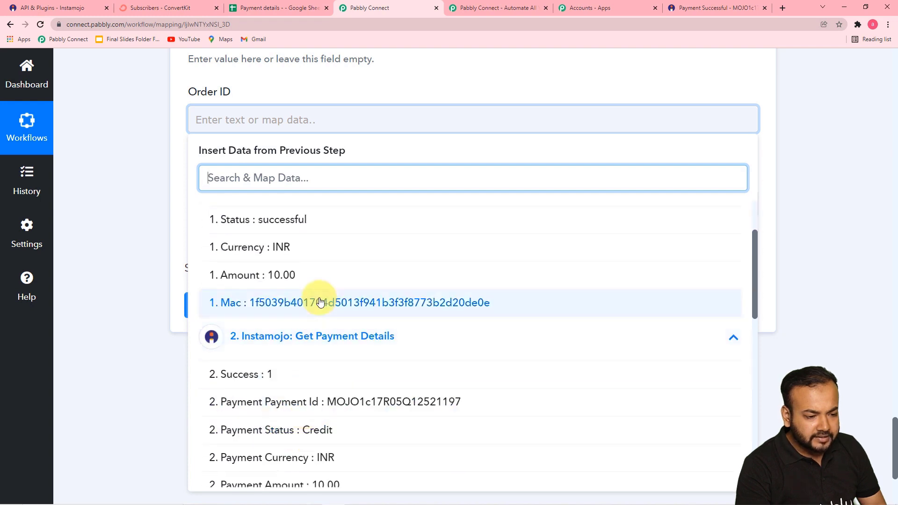
{"action": "scroll", "coordinate": [280, 394], "scroll_direction": "down", "scroll_amount": 1}
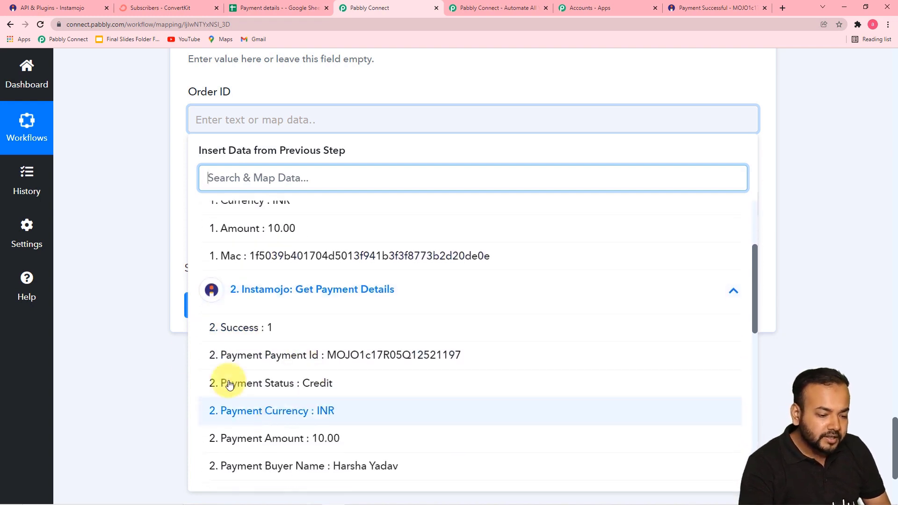
{"action": "scroll", "coordinate": [261, 381], "scroll_direction": "down", "scroll_amount": 4}
{"action": "scroll", "coordinate": [276, 392], "scroll_direction": "down", "scroll_amount": 5}
{"action": "scroll", "coordinate": [276, 392], "scroll_direction": "up", "scroll_amount": 11}
{"action": "scroll", "coordinate": [276, 392], "scroll_direction": "up", "scroll_amount": 1}
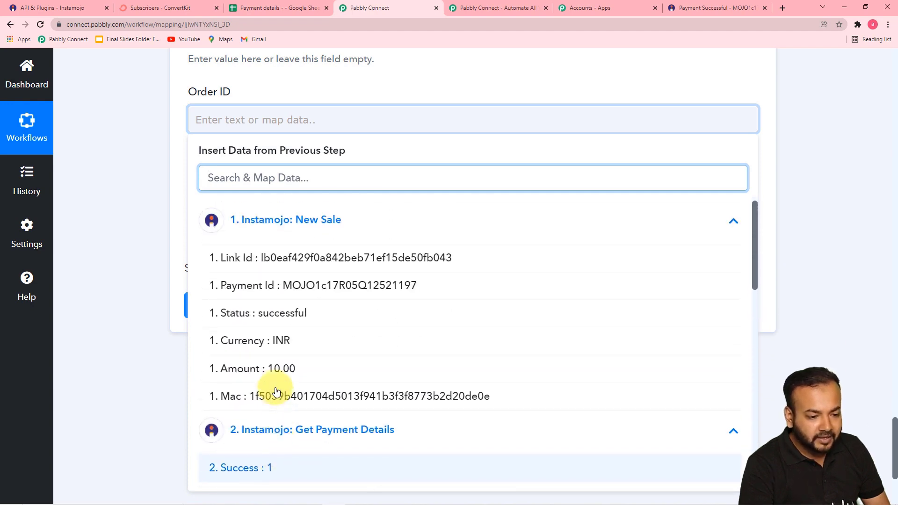
{"action": "left_click", "coordinate": [266, 257]}
{"action": "left_click", "coordinate": [150, 196]}
Map the New Sale amount 10.00 into the Amount field.
{"action": "scroll", "coordinate": [151, 195], "scroll_direction": "down", "scroll_amount": 3}
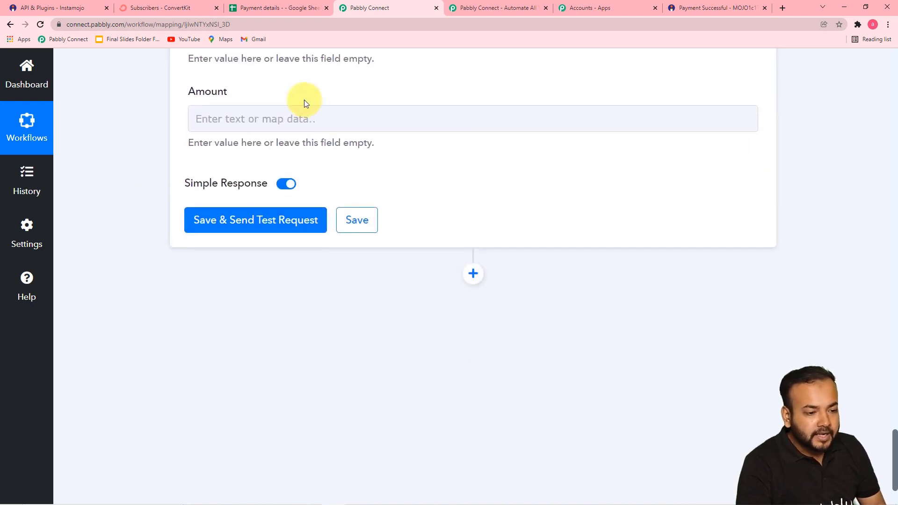
{"action": "left_click", "coordinate": [275, 122]}
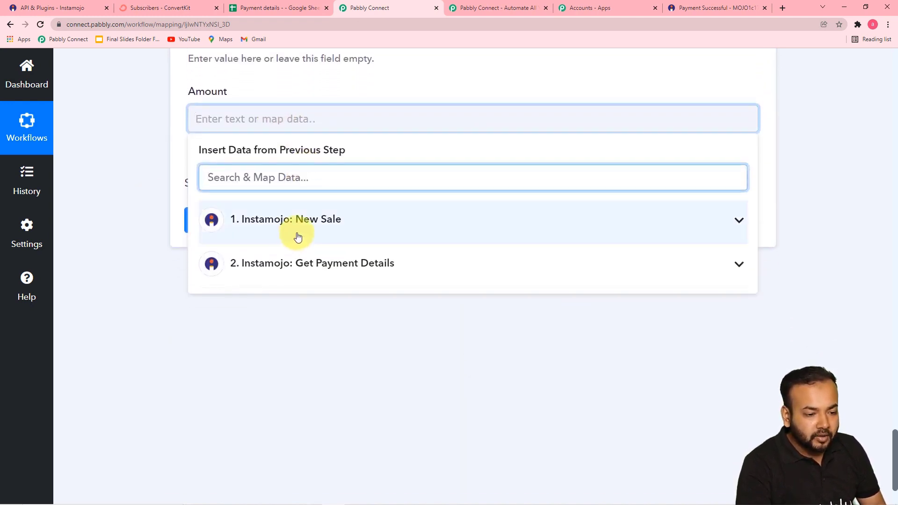
{"action": "left_click", "coordinate": [297, 237]}
{"action": "left_click", "coordinate": [281, 368]}
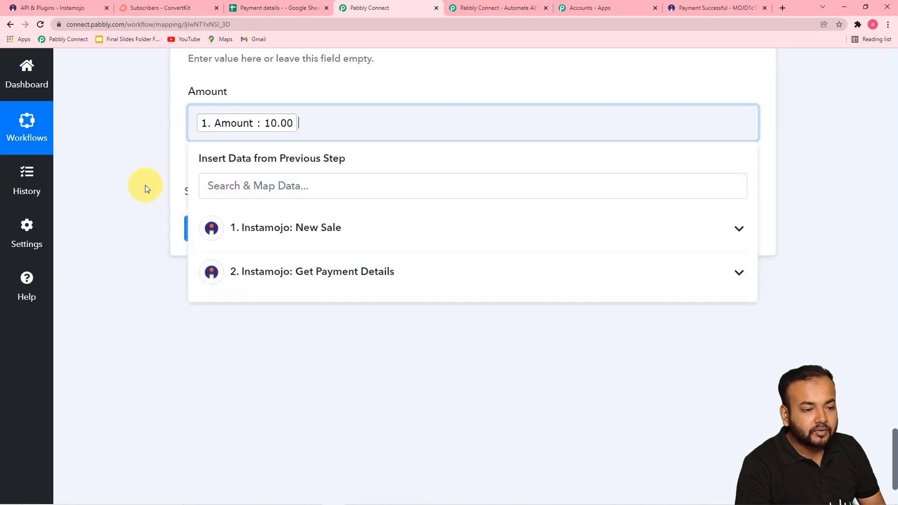
{"action": "left_click", "coordinate": [146, 186]}
{"action": "scroll", "coordinate": [145, 182], "scroll_direction": "up", "scroll_amount": 8}
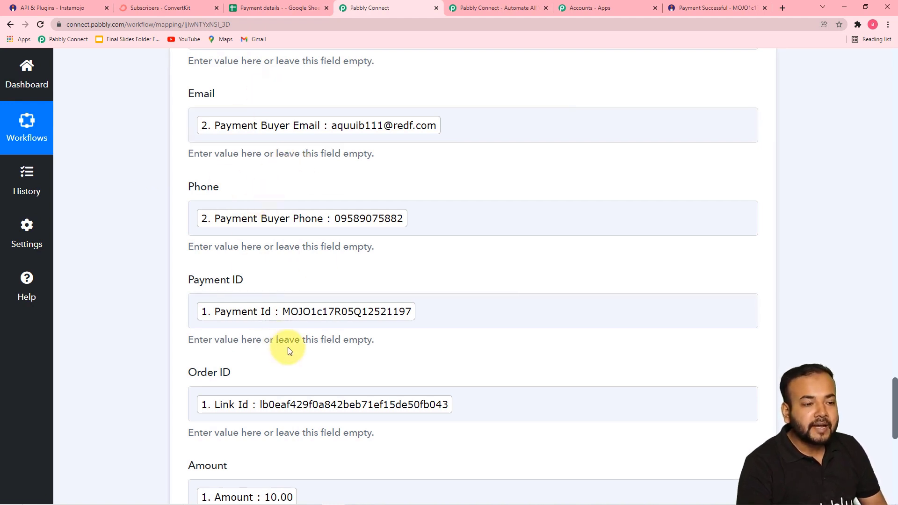
Save the Sheets step and send a test row to Product A A6:F6.
{"action": "left_click", "coordinate": [275, 12]}
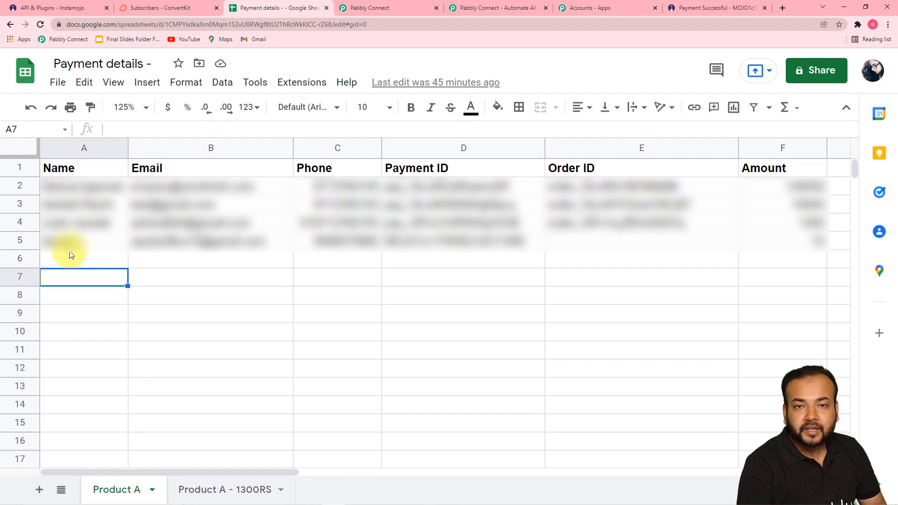
{"action": "left_click", "coordinate": [386, 12]}
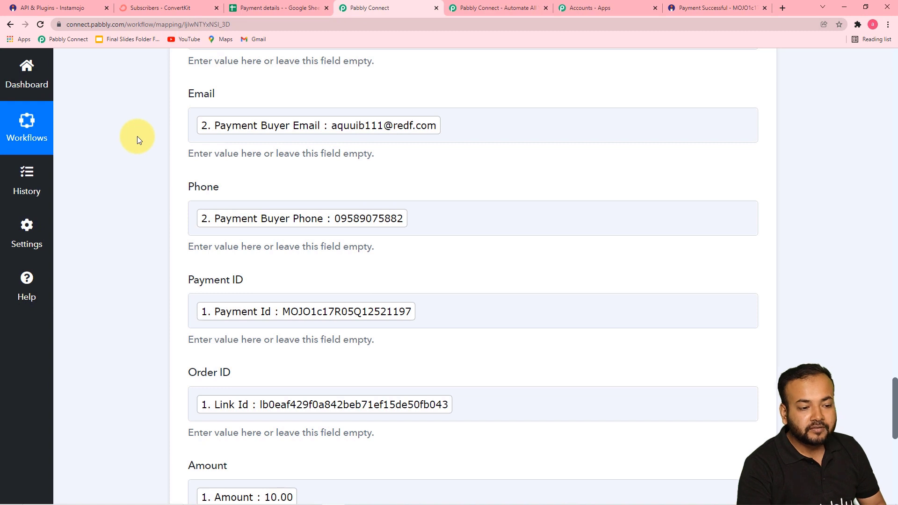
{"action": "scroll", "coordinate": [136, 138], "scroll_direction": "down", "scroll_amount": 7}
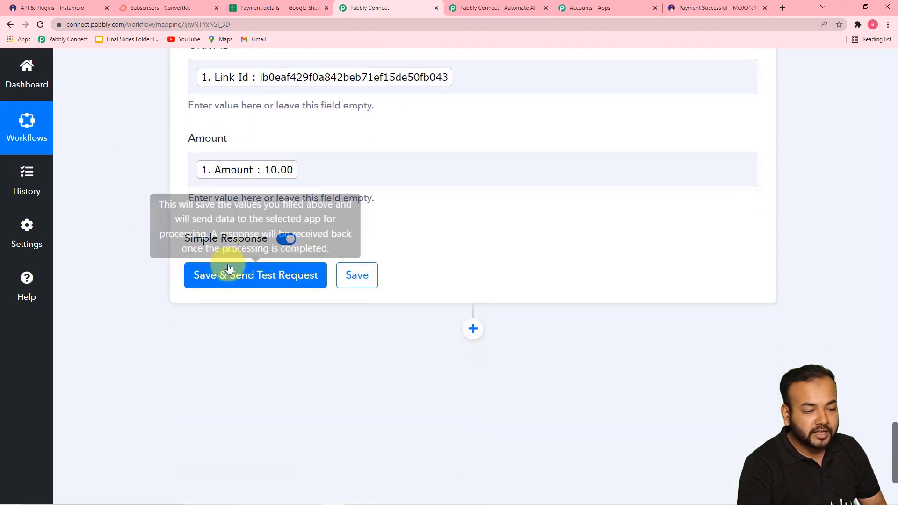
{"action": "left_click", "coordinate": [222, 277]}
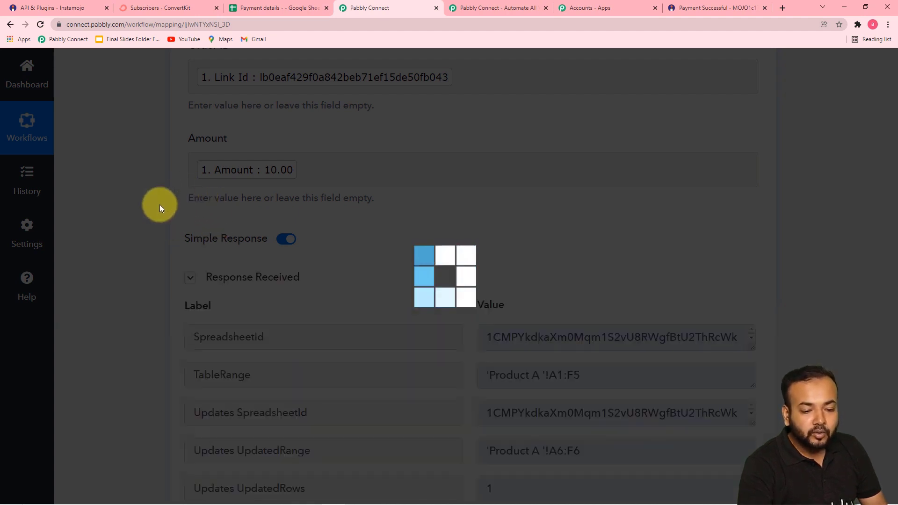
{"action": "scroll", "coordinate": [159, 204], "scroll_direction": "down", "scroll_amount": 3}
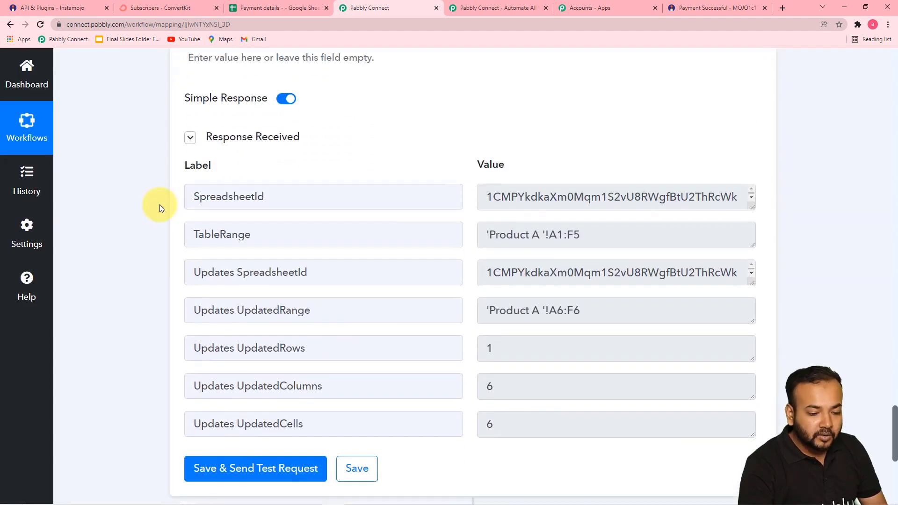
{"action": "scroll", "coordinate": [159, 204], "scroll_direction": "down", "scroll_amount": 2}
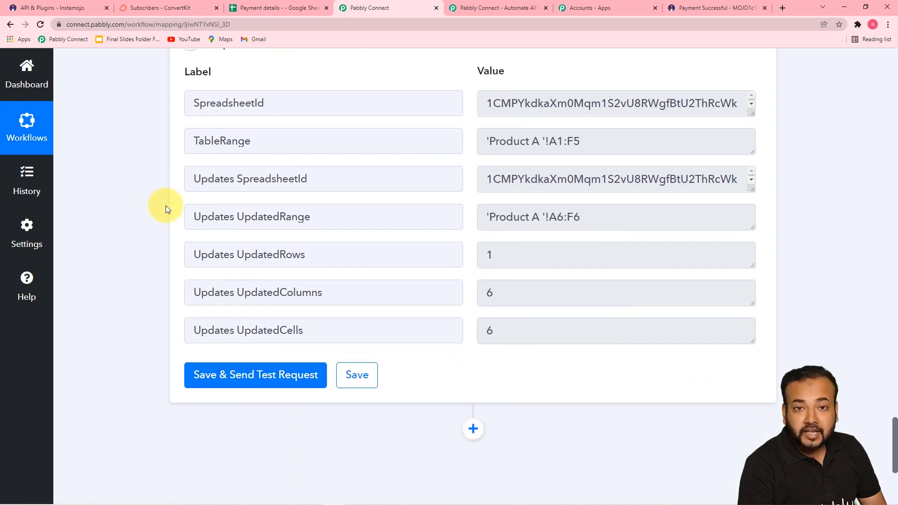
Check the new test row in the Payment details spreadsheet.
{"action": "left_click", "coordinate": [251, 9]}
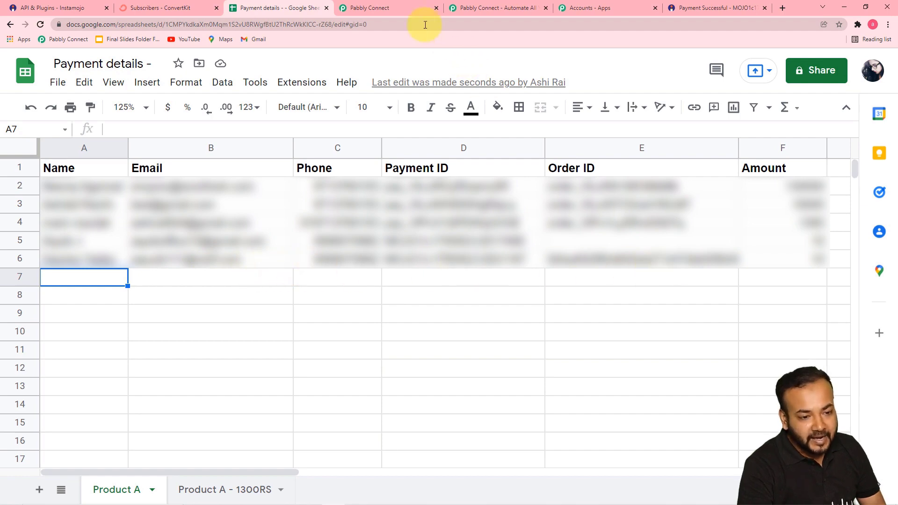
{"action": "left_click", "coordinate": [397, 7]}
{"action": "scroll", "coordinate": [285, 242], "scroll_direction": "up", "scroll_amount": 8}
{"action": "scroll", "coordinate": [286, 242], "scroll_direction": "up", "scroll_amount": 3}
{"action": "scroll", "coordinate": [136, 272], "scroll_direction": "down", "scroll_amount": 3}
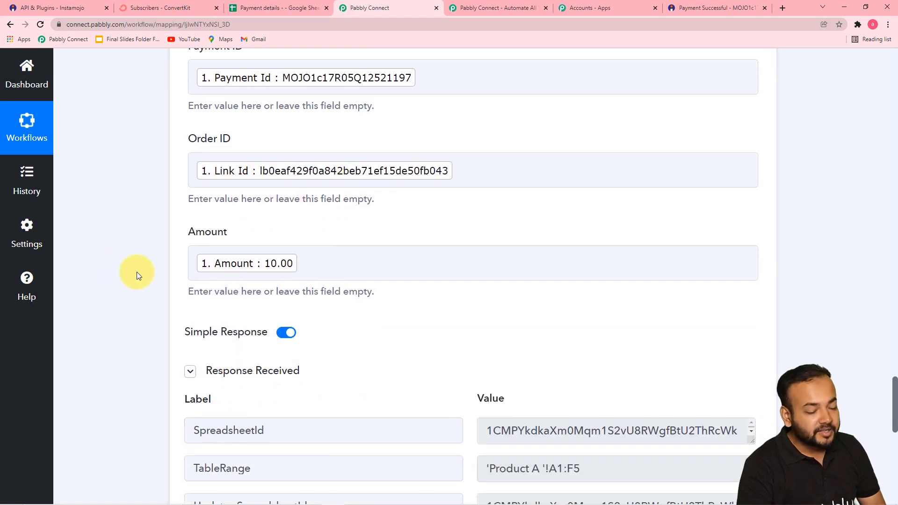
{"action": "scroll", "coordinate": [136, 272], "scroll_direction": "down", "scroll_amount": 2}
{"action": "scroll", "coordinate": [137, 275], "scroll_direction": "down", "scroll_amount": 3}
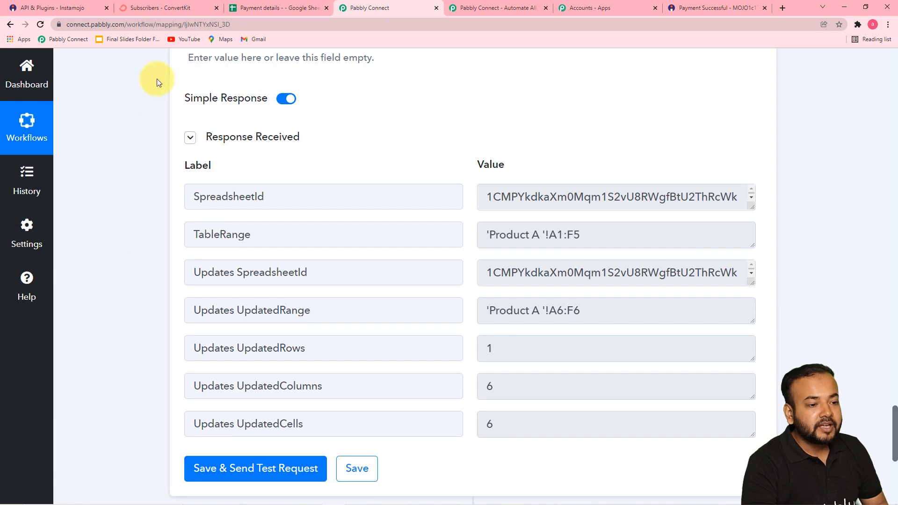
Review the ConvertKit subscribers list, then add a new action step to the workflow.
{"action": "left_click", "coordinate": [161, 10]}
{"action": "scroll", "coordinate": [211, 297], "scroll_direction": "down", "scroll_amount": 2}
{"action": "scroll", "coordinate": [212, 298], "scroll_direction": "down", "scroll_amount": 3}
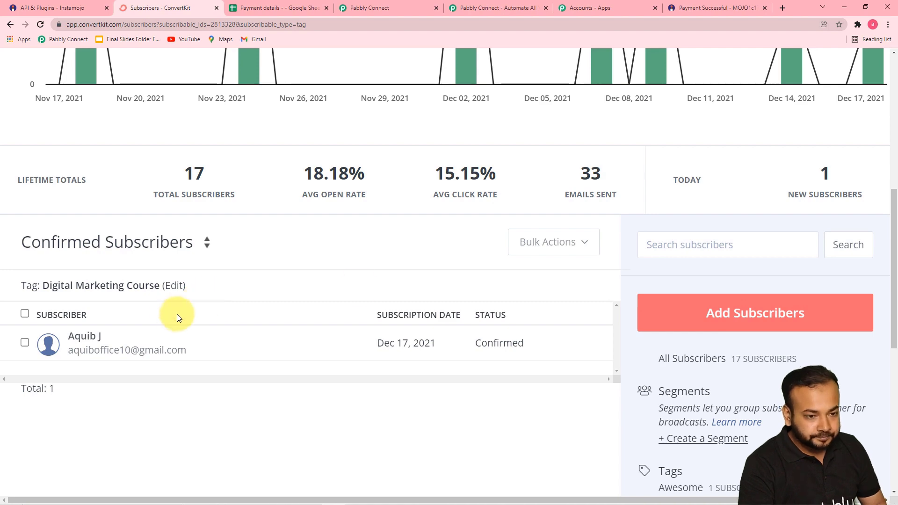
{"action": "left_click", "coordinate": [402, 6]}
{"action": "scroll", "coordinate": [338, 179], "scroll_direction": "down", "scroll_amount": 2}
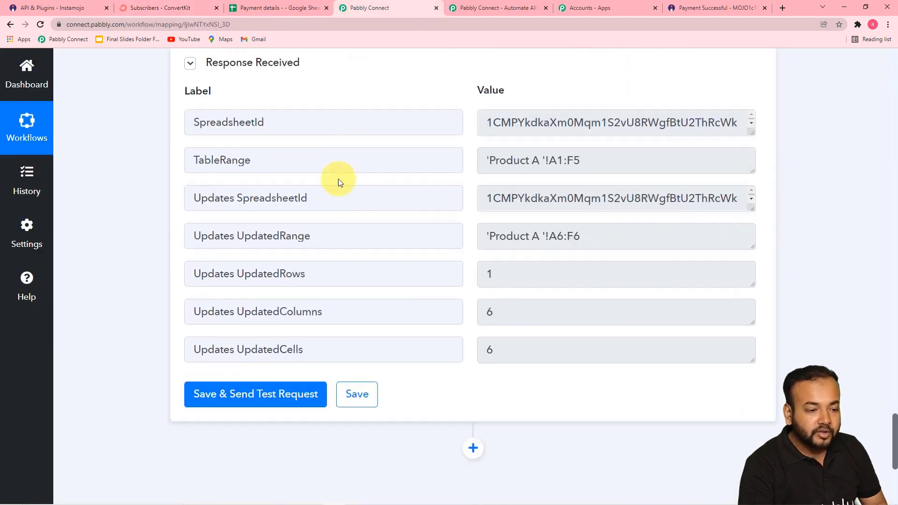
{"action": "scroll", "coordinate": [144, 211], "scroll_direction": "down", "scroll_amount": 1}
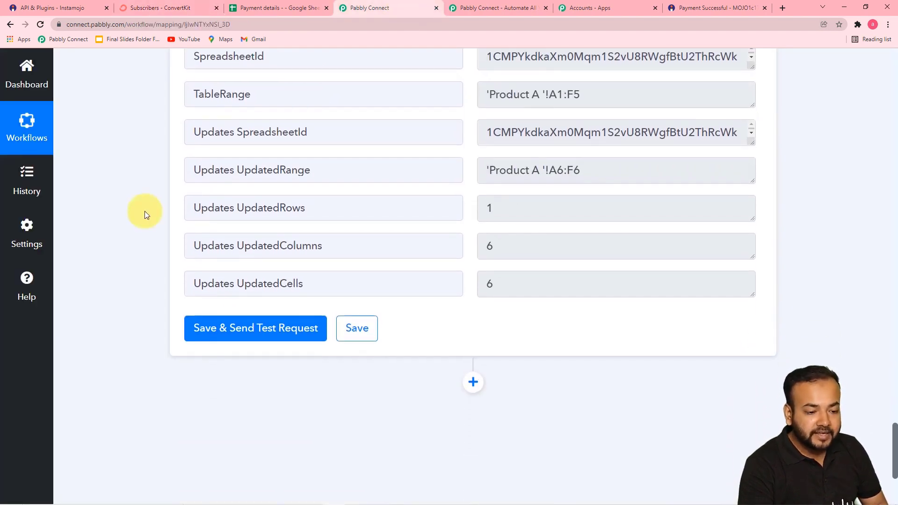
{"action": "scroll", "coordinate": [443, 374], "scroll_direction": "down", "scroll_amount": 2}
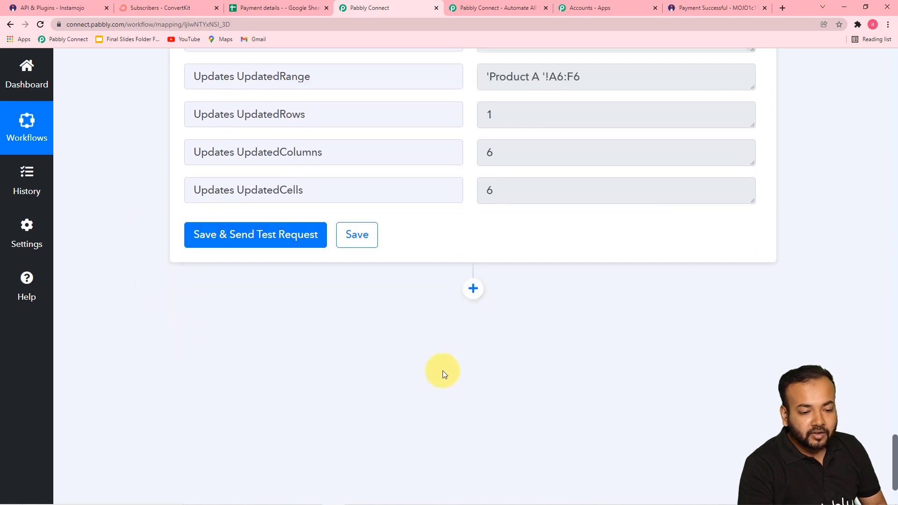
{"action": "left_click", "coordinate": [473, 288]}
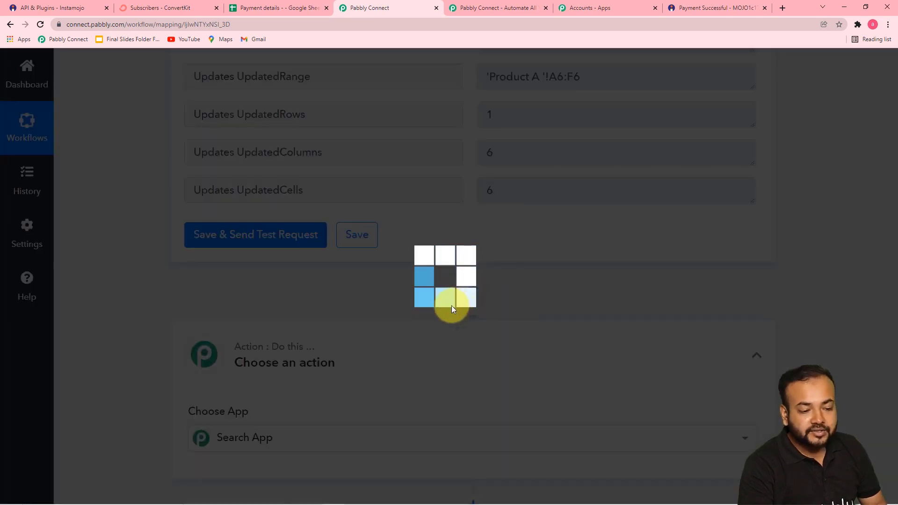
Set the new action step to ConvertKit's Tag a Subscriber event and begin connecting the account.
{"action": "scroll", "coordinate": [336, 310], "scroll_direction": "down", "scroll_amount": 6}
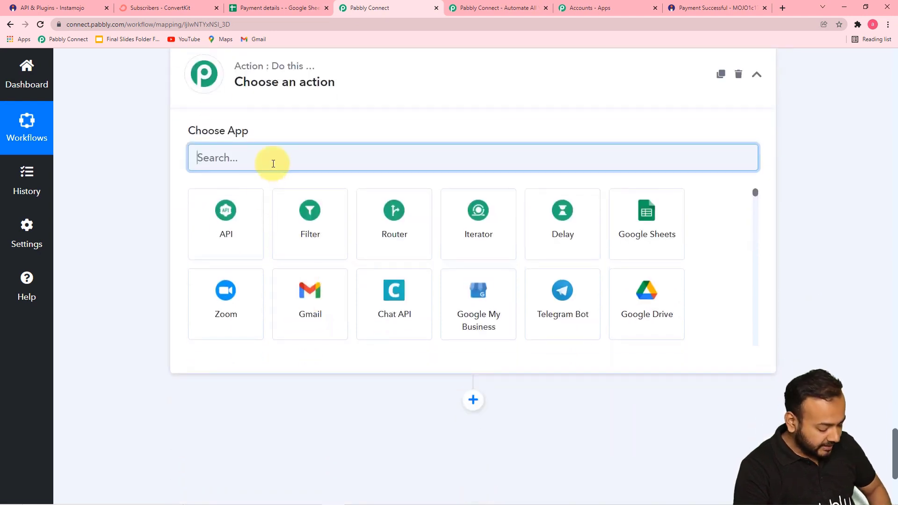
{"action": "type", "text": "con"}
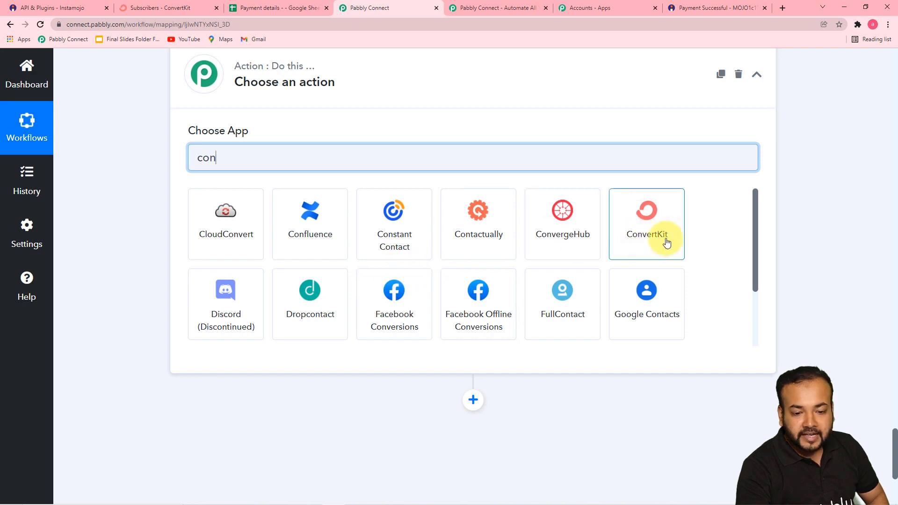
{"action": "left_click", "coordinate": [629, 233]}
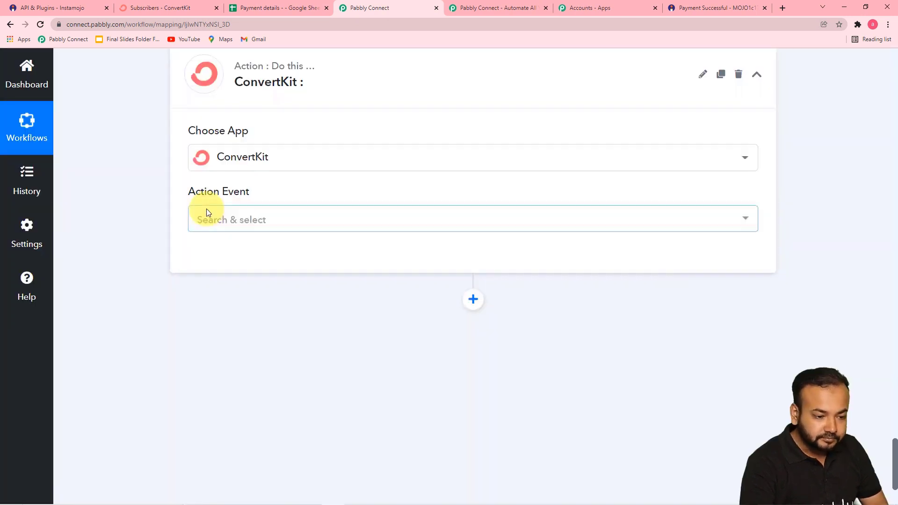
{"action": "left_click", "coordinate": [234, 220]}
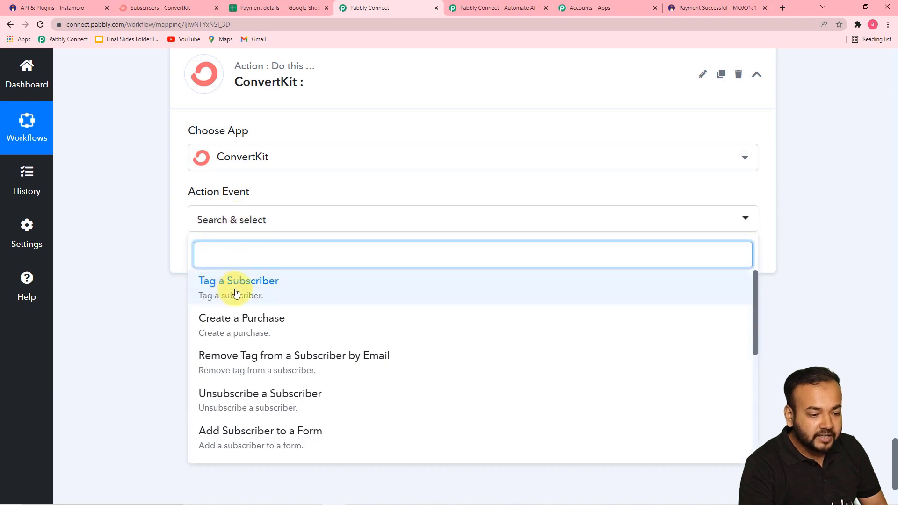
{"action": "left_click", "coordinate": [269, 294]}
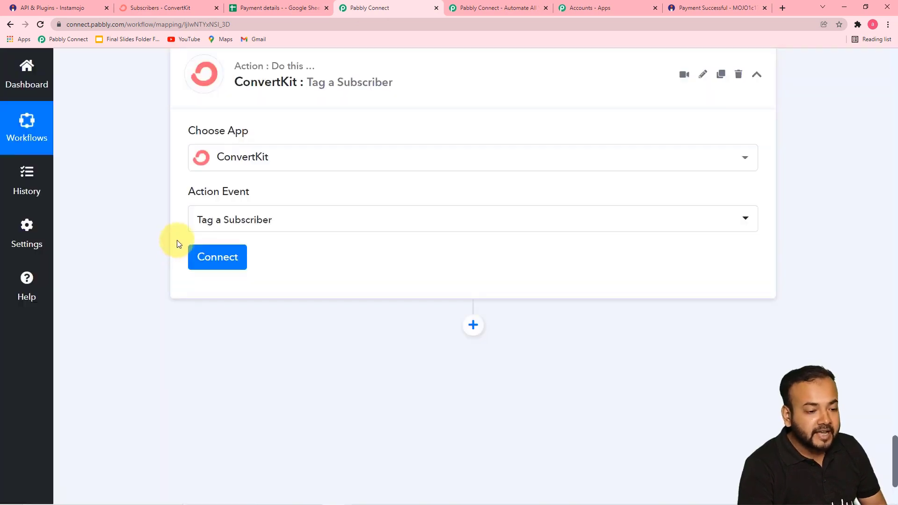
{"action": "left_click", "coordinate": [223, 265]}
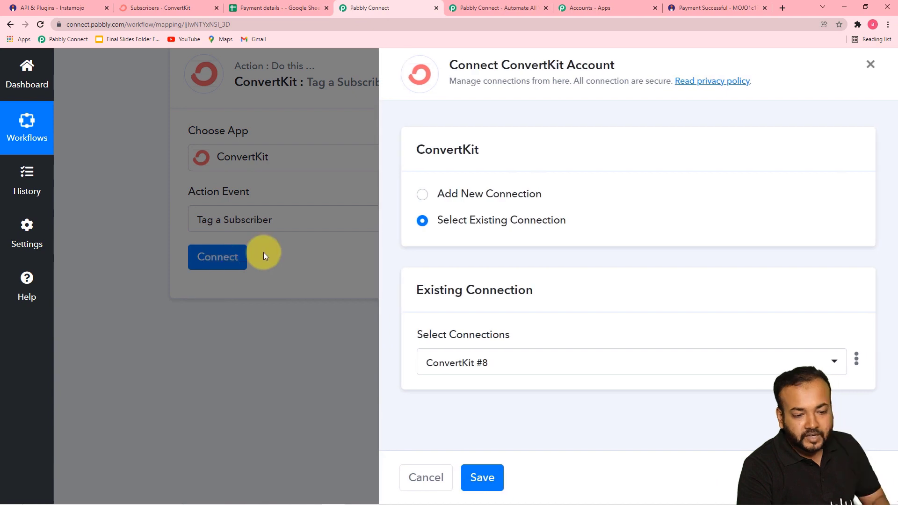
Start a new ConvertKit #9 connection and switch to ConvertKit's Subscribers page for the credentials.
{"action": "left_click", "coordinate": [426, 199]}
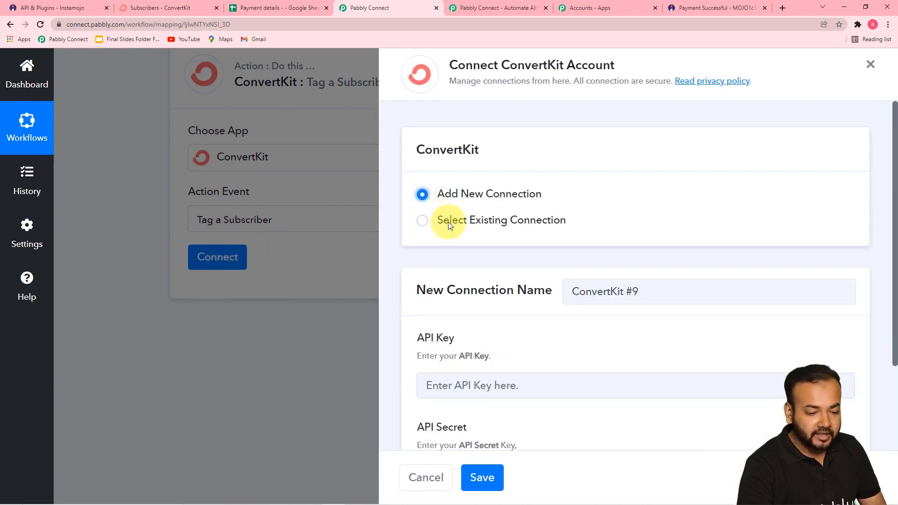
{"action": "scroll", "coordinate": [475, 313], "scroll_direction": "down", "scroll_amount": 2}
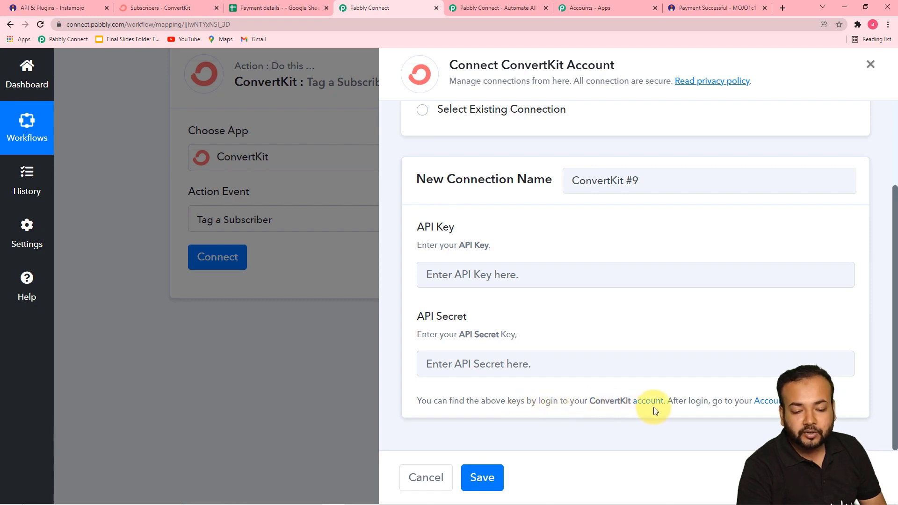
{"action": "left_click", "coordinate": [160, 12]}
{"action": "scroll", "coordinate": [192, 148], "scroll_direction": "up", "scroll_amount": 5}
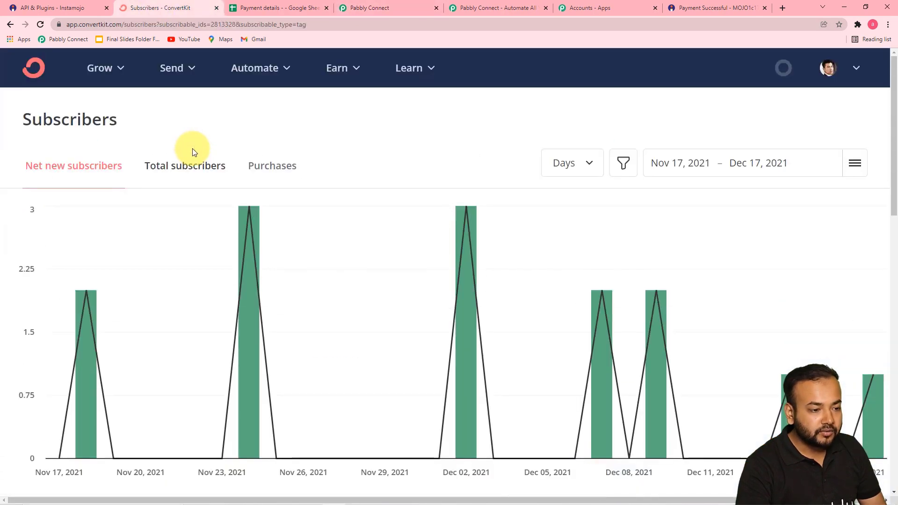
Copy the API key from ConvertKit's Settings > Advanced page.
{"action": "left_click", "coordinate": [855, 73]}
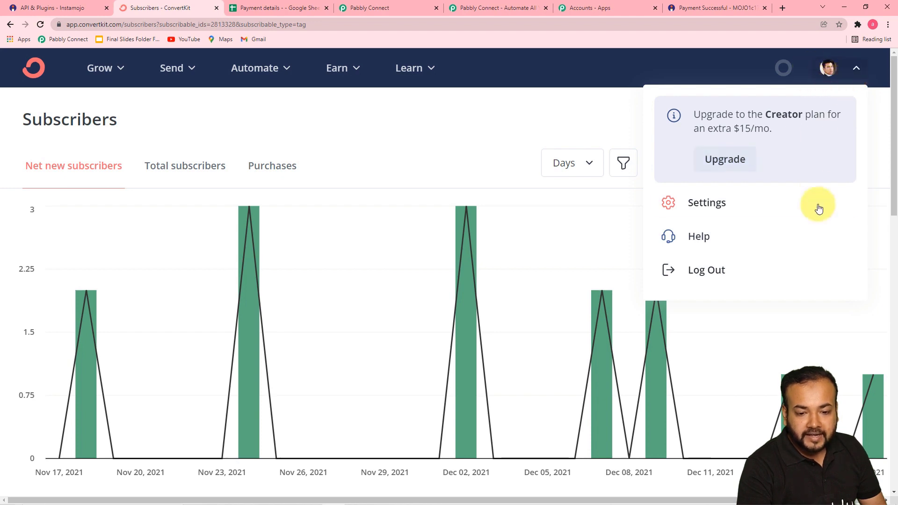
{"action": "left_click", "coordinate": [702, 206]}
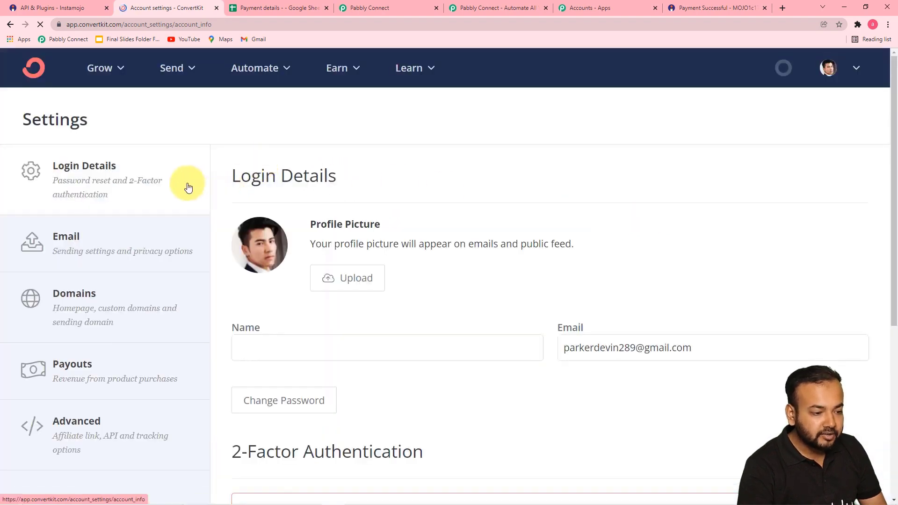
{"action": "scroll", "coordinate": [161, 269], "scroll_direction": "down", "scroll_amount": 3}
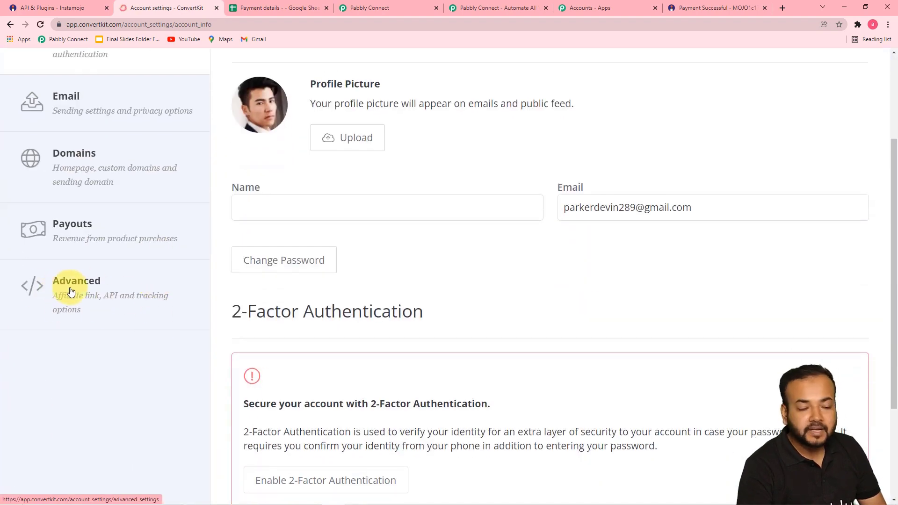
{"action": "left_click", "coordinate": [79, 303]}
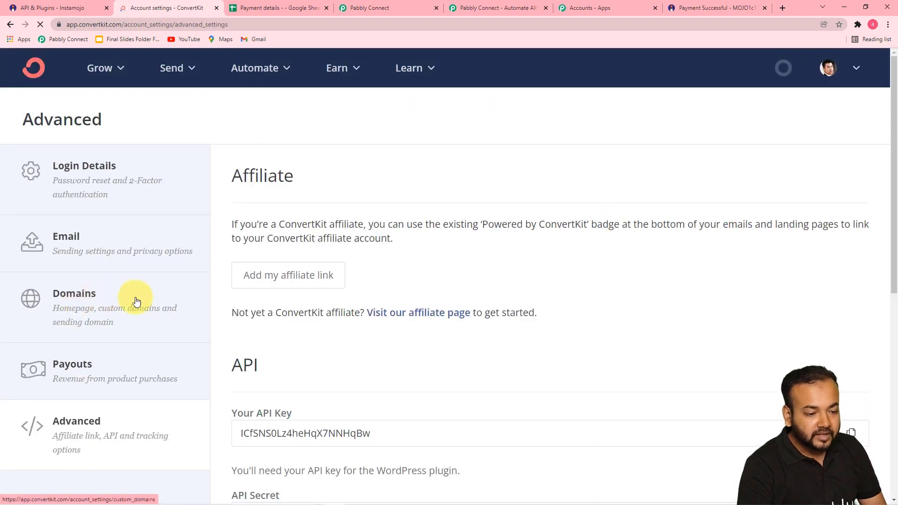
{"action": "scroll", "coordinate": [349, 220], "scroll_direction": "down", "scroll_amount": 1}
{"action": "scroll", "coordinate": [349, 220], "scroll_direction": "down", "scroll_amount": 2}
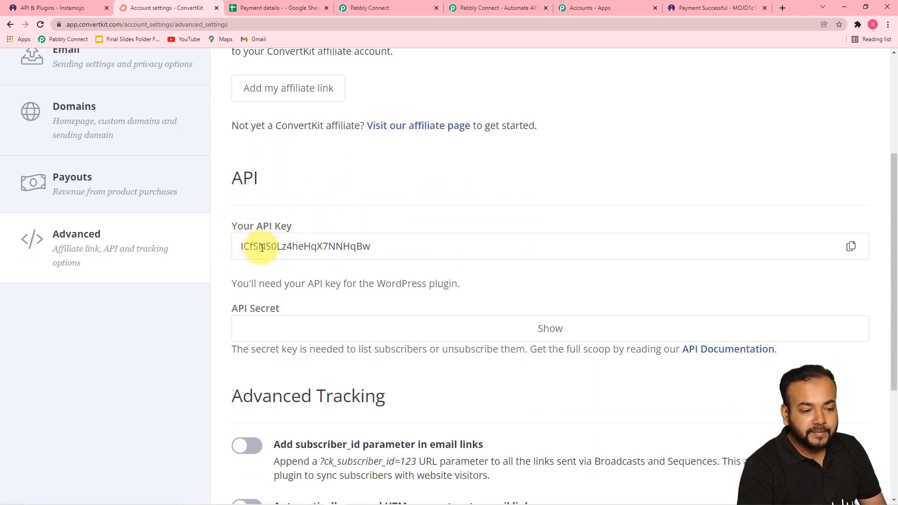
{"action": "left_click", "coordinate": [847, 253]}
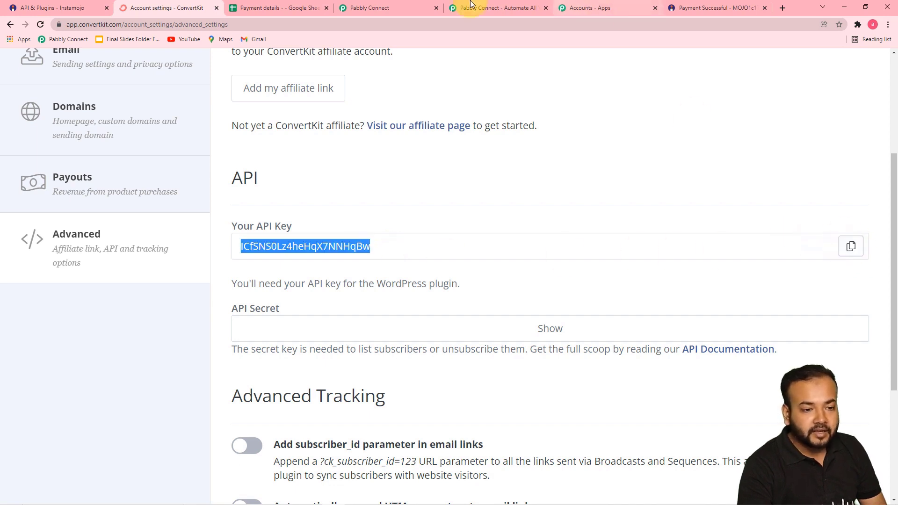
Paste the copied ConvertKit API key into the connection's API Key field.
{"action": "left_click", "coordinate": [374, 8]}
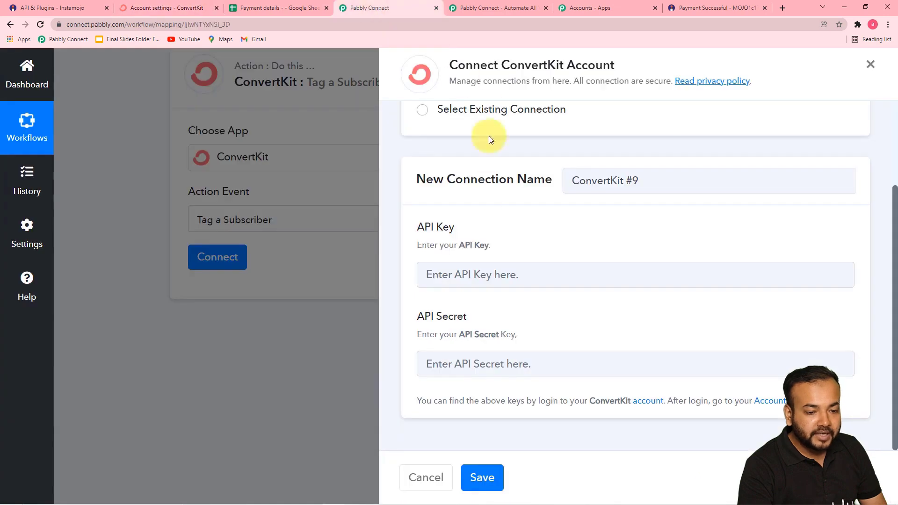
{"action": "right_click", "coordinate": [456, 276]}
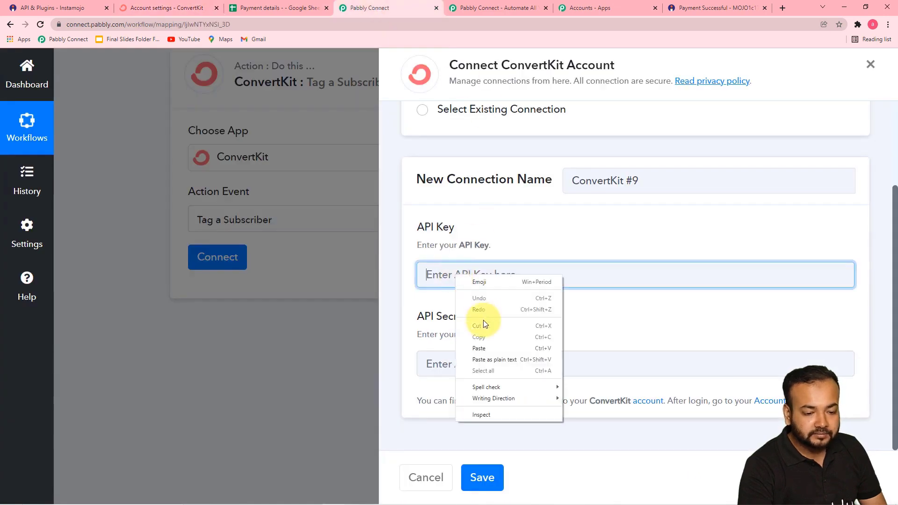
{"action": "left_click", "coordinate": [484, 348]}
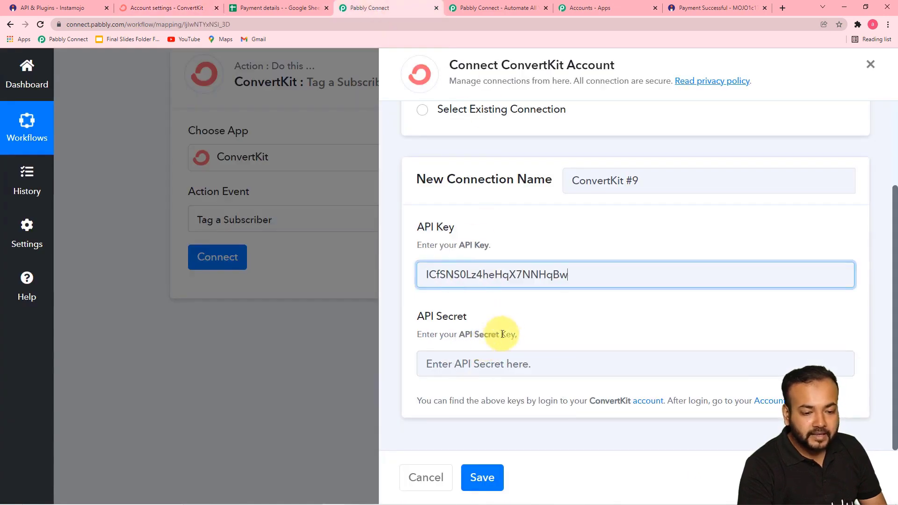
Copy the ConvertKit API secret into the API Secret field and save the connection.
{"action": "left_click", "coordinate": [138, 9]}
{"action": "scroll", "coordinate": [326, 270], "scroll_direction": "down", "scroll_amount": 2}
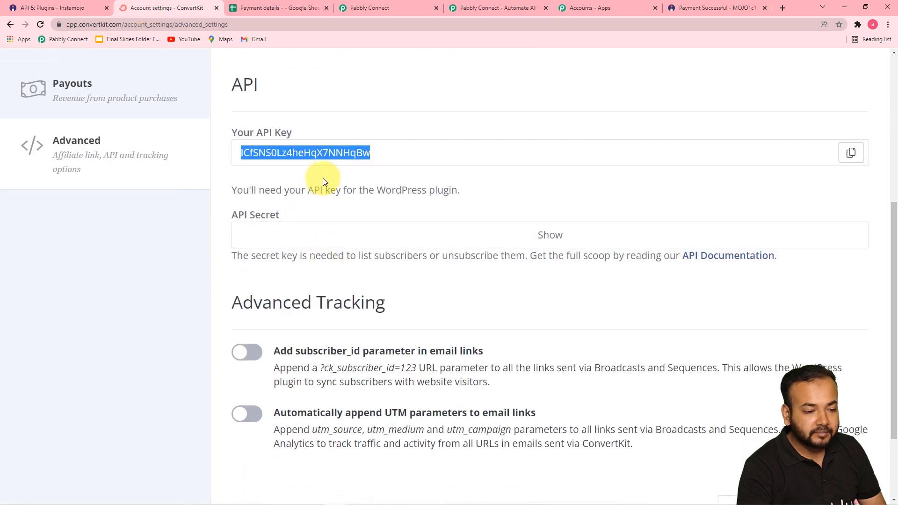
{"action": "left_click", "coordinate": [536, 248]}
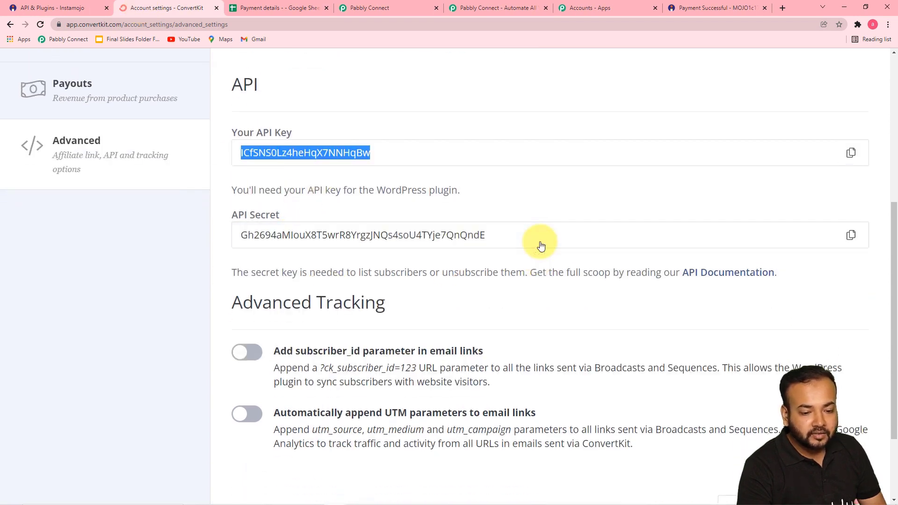
{"action": "left_click", "coordinate": [851, 235]}
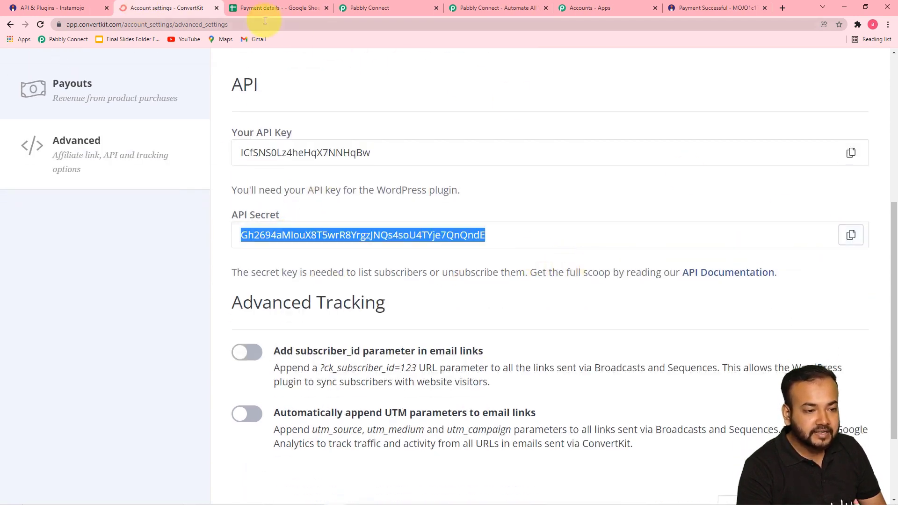
{"action": "left_click", "coordinate": [414, 5]}
{"action": "left_click", "coordinate": [461, 364]}
{"action": "right_click", "coordinate": [462, 364]}
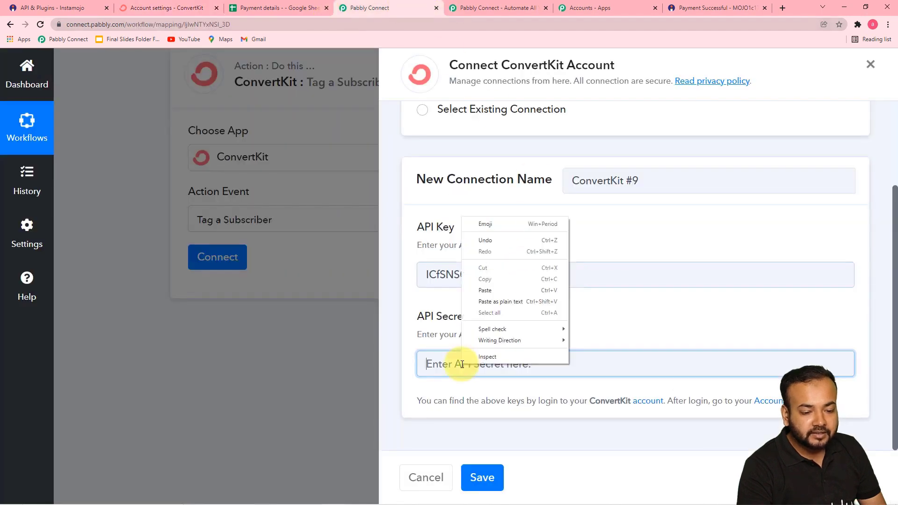
{"action": "left_click", "coordinate": [477, 292]}
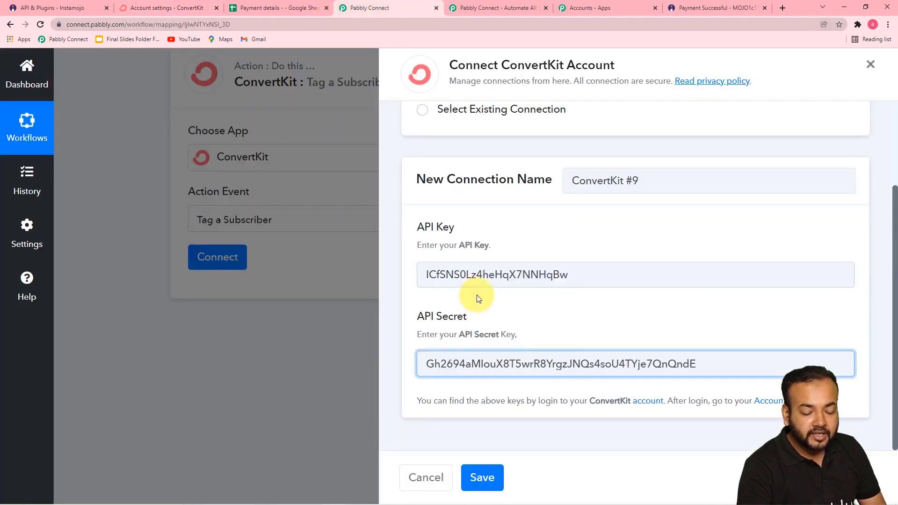
{"action": "left_click", "coordinate": [484, 477]}
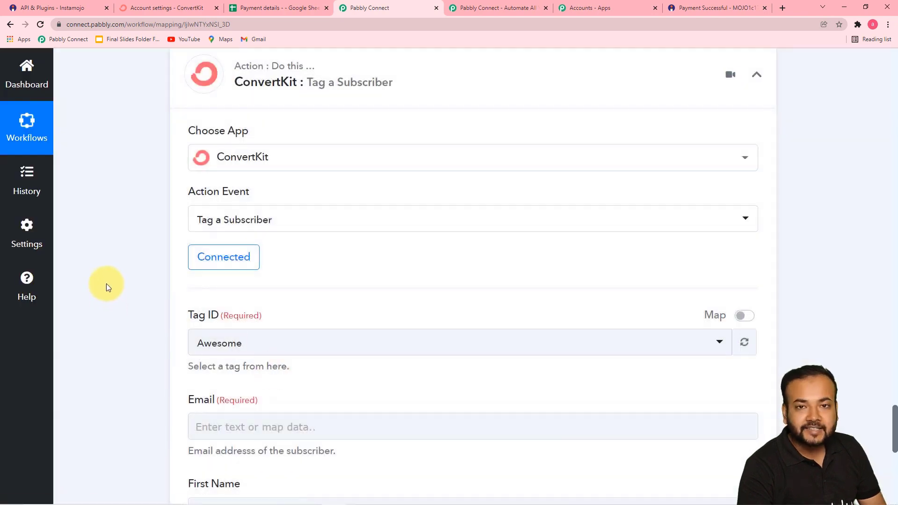
Browse the ConvertKit tag list keeping Tag ID as Awesome, then switch to ConvertKit settings.
{"action": "scroll", "coordinate": [106, 282], "scroll_direction": "down", "scroll_amount": 4}
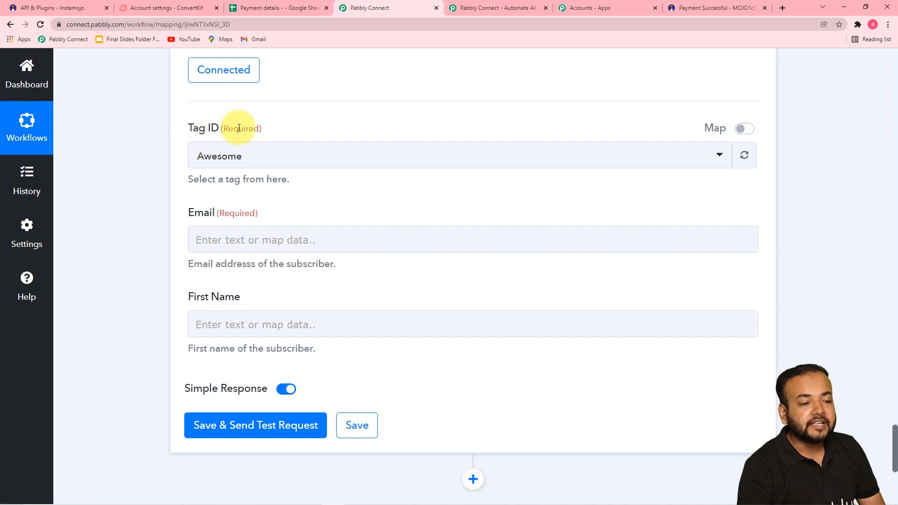
{"action": "left_click", "coordinate": [284, 164]}
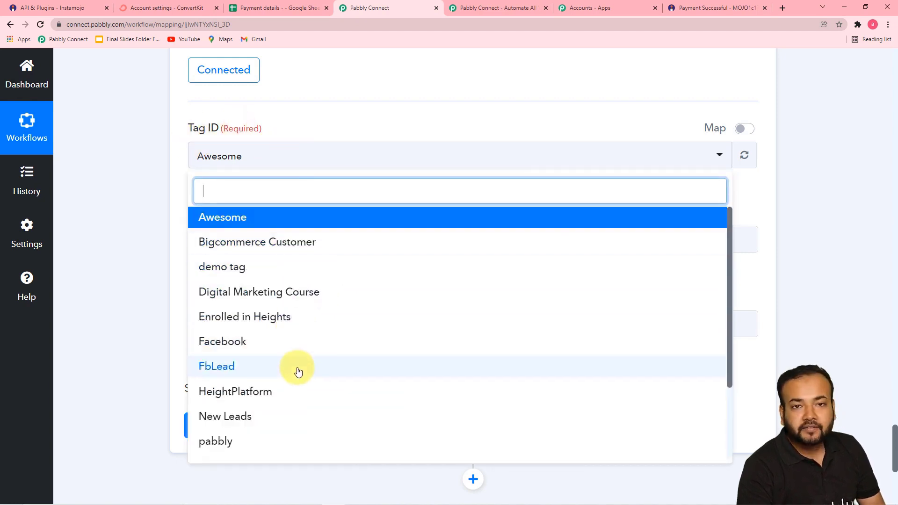
{"action": "left_click", "coordinate": [140, 164]}
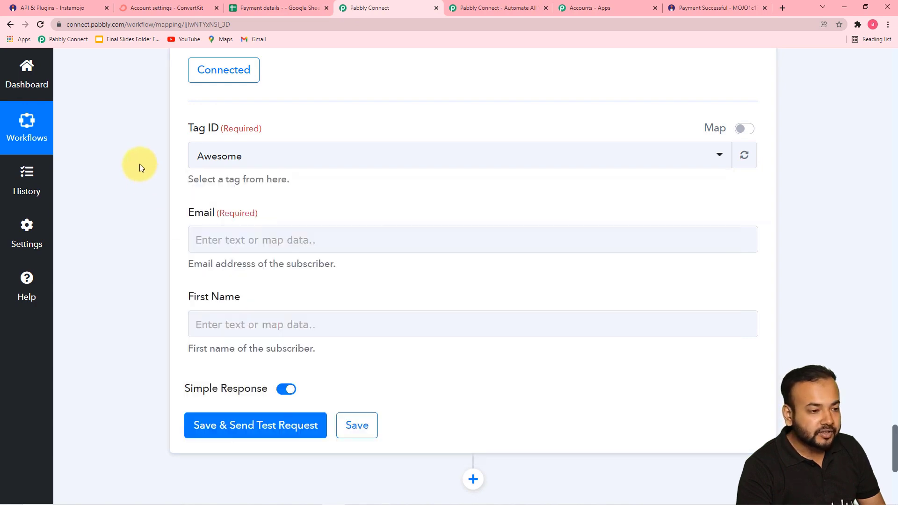
{"action": "left_click", "coordinate": [155, 8]}
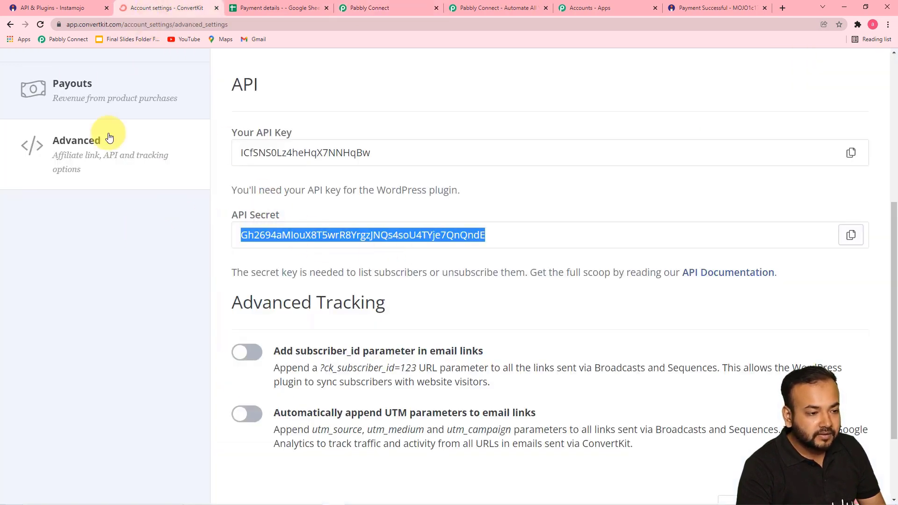
Review ConvertKit's 17 subscribers and per-tag counts under Grow > Subscribers, then return to Pabbly.
{"action": "scroll", "coordinate": [36, 91], "scroll_direction": "up", "scroll_amount": 6}
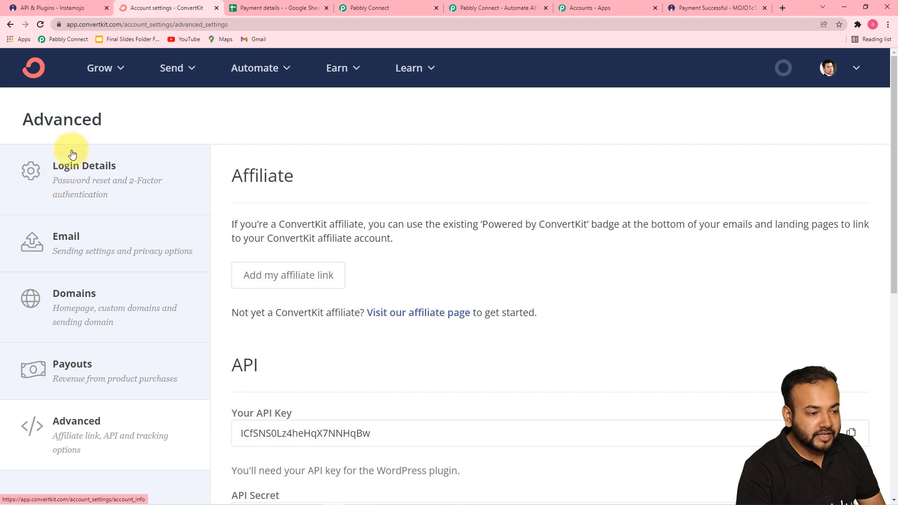
{"action": "left_click", "coordinate": [99, 77]}
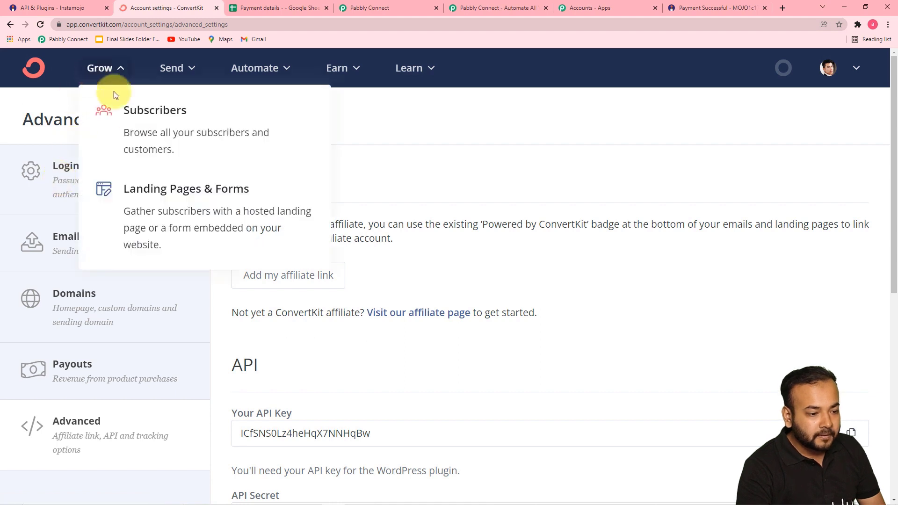
{"action": "left_click", "coordinate": [136, 123]}
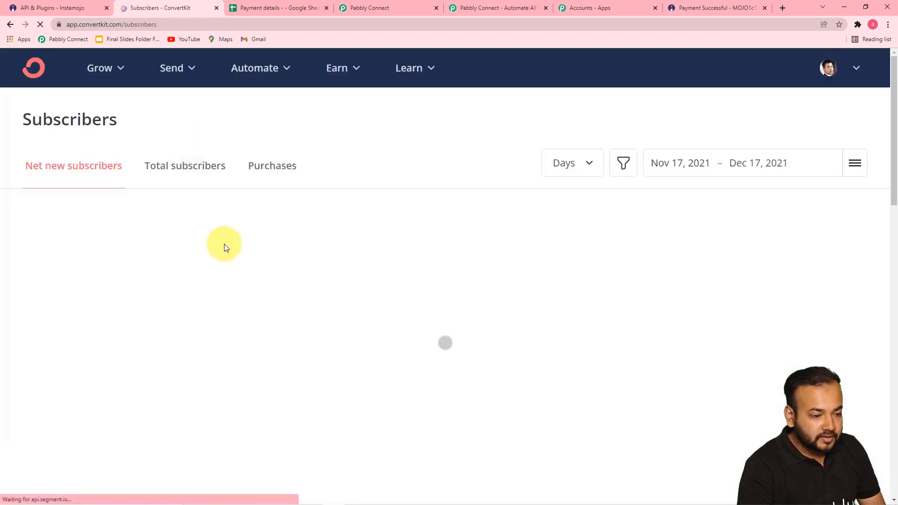
{"action": "scroll", "coordinate": [224, 247], "scroll_direction": "down", "scroll_amount": 9}
{"action": "scroll", "coordinate": [224, 244], "scroll_direction": "down", "scroll_amount": 4}
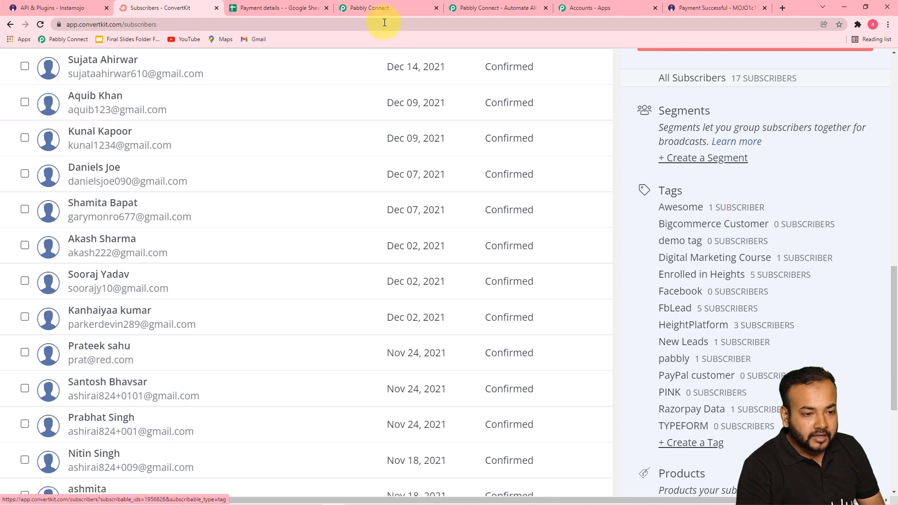
{"action": "left_click", "coordinate": [381, 9]}
Set the Tag ID to Digital Marketing Course and map Payment Buyer Email into Email.
{"action": "left_click", "coordinate": [261, 162]}
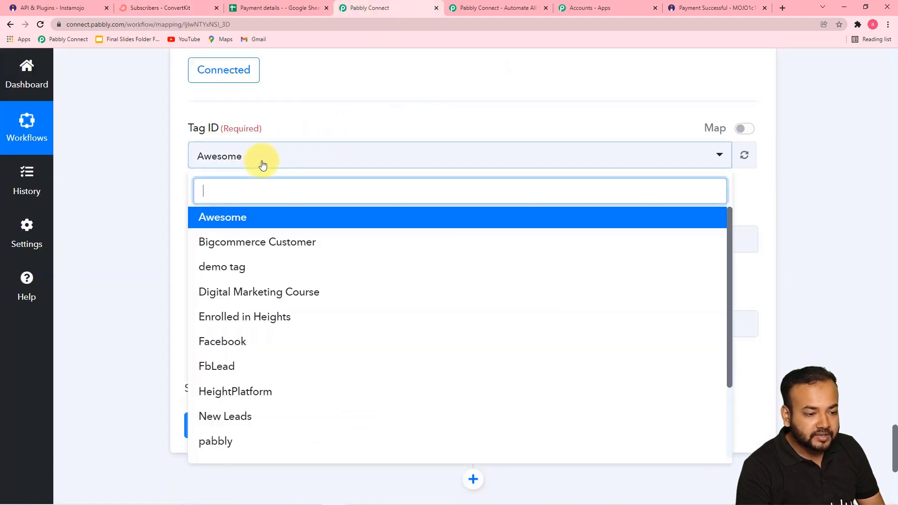
{"action": "left_click", "coordinate": [261, 298]}
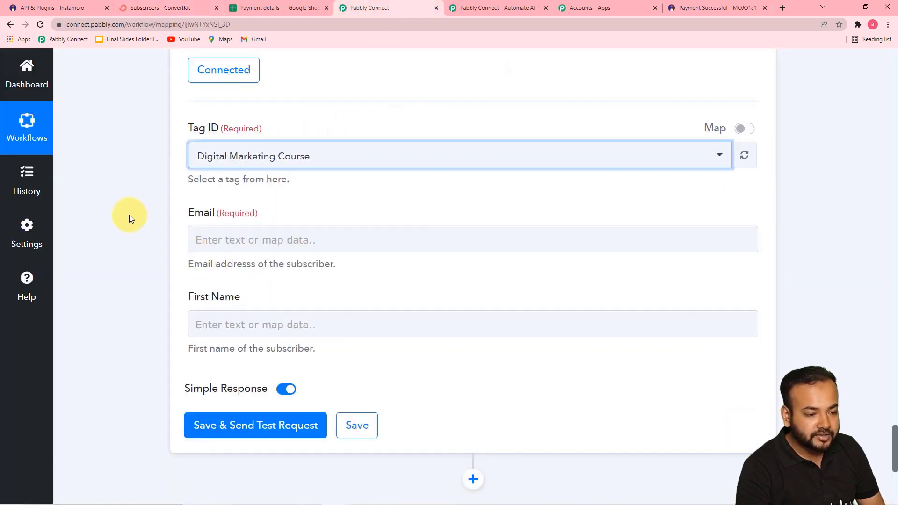
{"action": "scroll", "coordinate": [129, 215], "scroll_direction": "down", "scroll_amount": 2}
{"action": "left_click", "coordinate": [271, 146]}
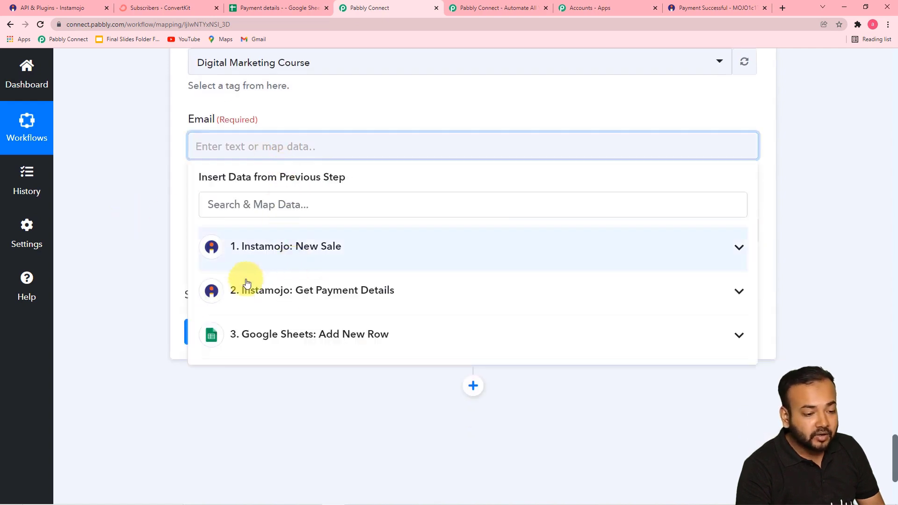
{"action": "left_click", "coordinate": [281, 295]}
{"action": "scroll", "coordinate": [302, 389], "scroll_direction": "down", "scroll_amount": 3}
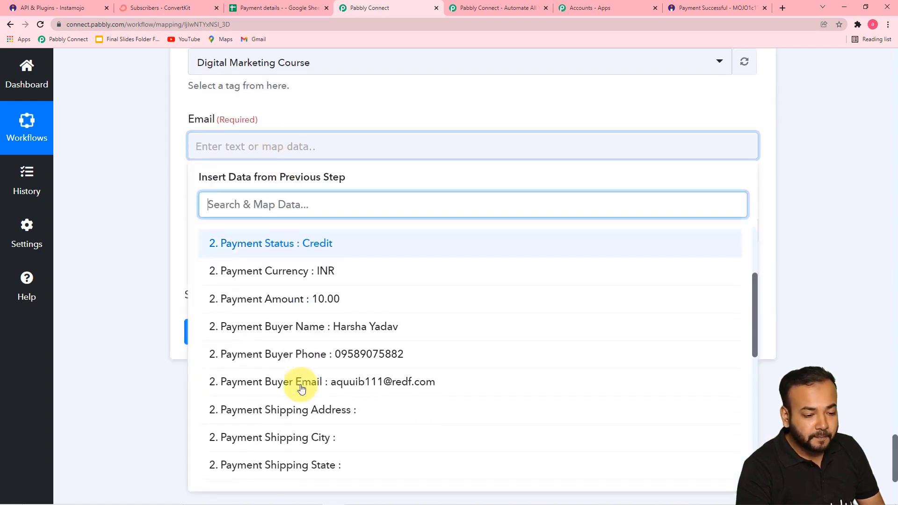
{"action": "left_click", "coordinate": [321, 381]}
{"action": "left_click", "coordinate": [172, 260]}
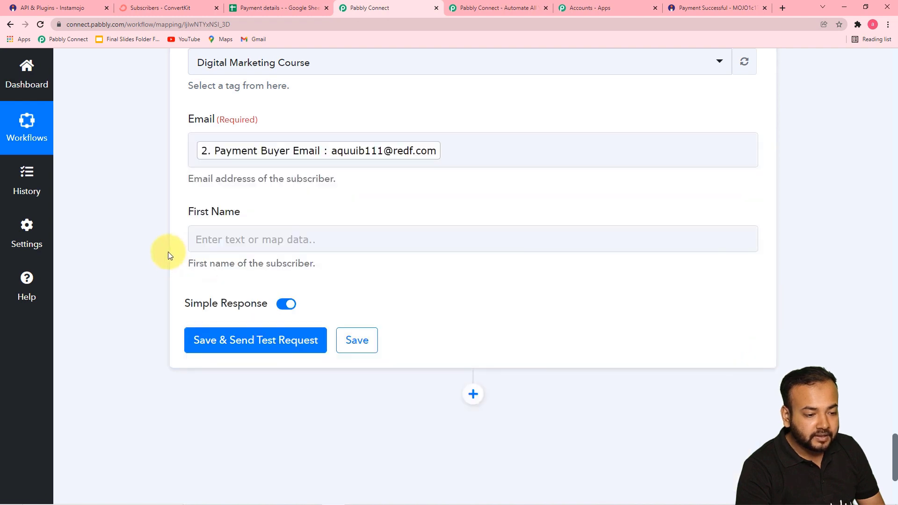
Map Payment Buyer Name from Get Payment Details into the First Name field.
{"action": "scroll", "coordinate": [168, 253], "scroll_direction": "down", "scroll_amount": 2}
{"action": "left_click", "coordinate": [266, 150]}
{"action": "scroll", "coordinate": [273, 169], "scroll_direction": "down", "scroll_amount": 2}
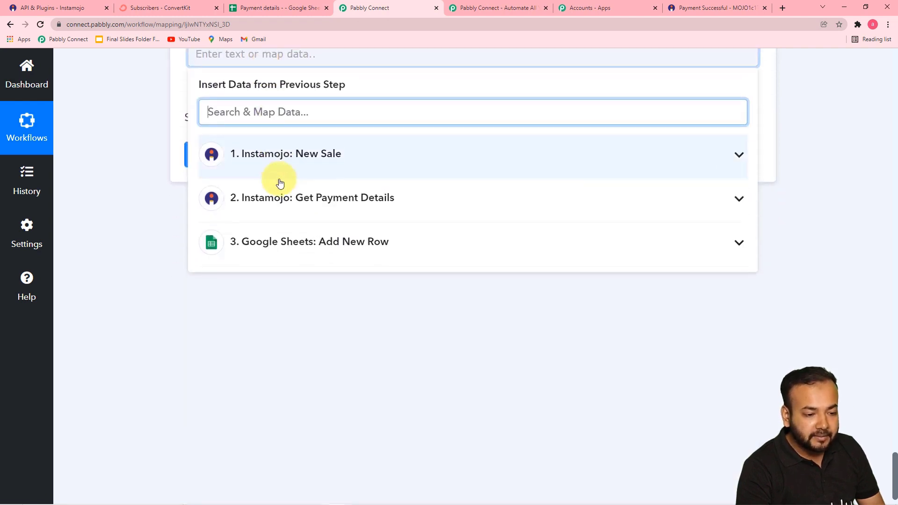
{"action": "left_click", "coordinate": [307, 197]}
{"action": "scroll", "coordinate": [314, 290], "scroll_direction": "down", "scroll_amount": 1}
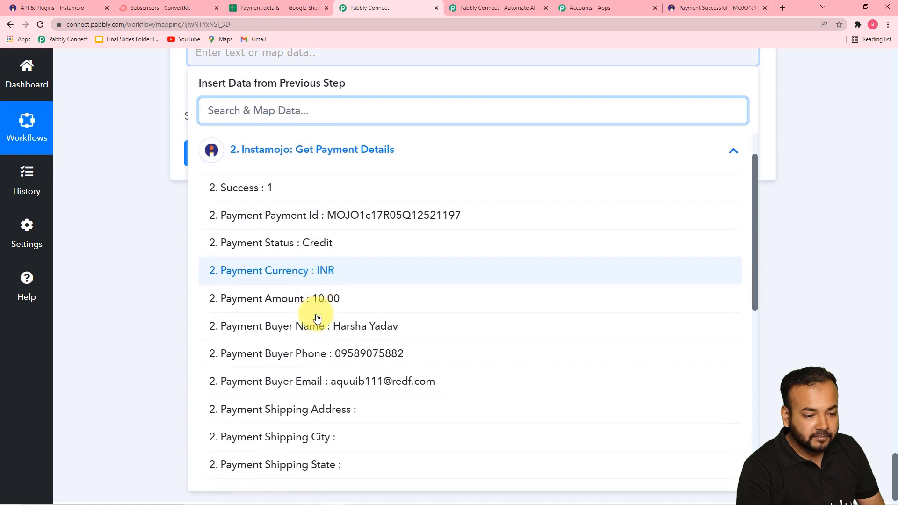
{"action": "left_click", "coordinate": [311, 327]}
{"action": "left_click", "coordinate": [155, 227]}
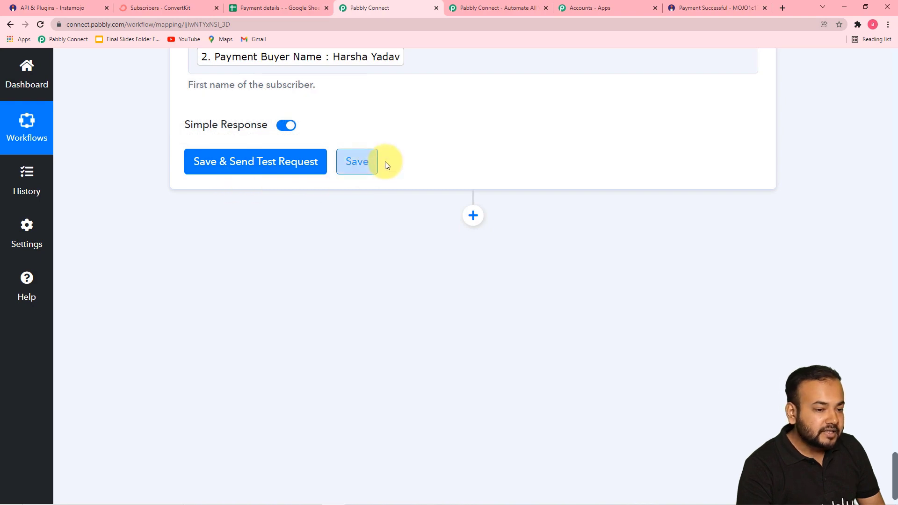
{"action": "scroll", "coordinate": [384, 164], "scroll_direction": "up", "scroll_amount": 1}
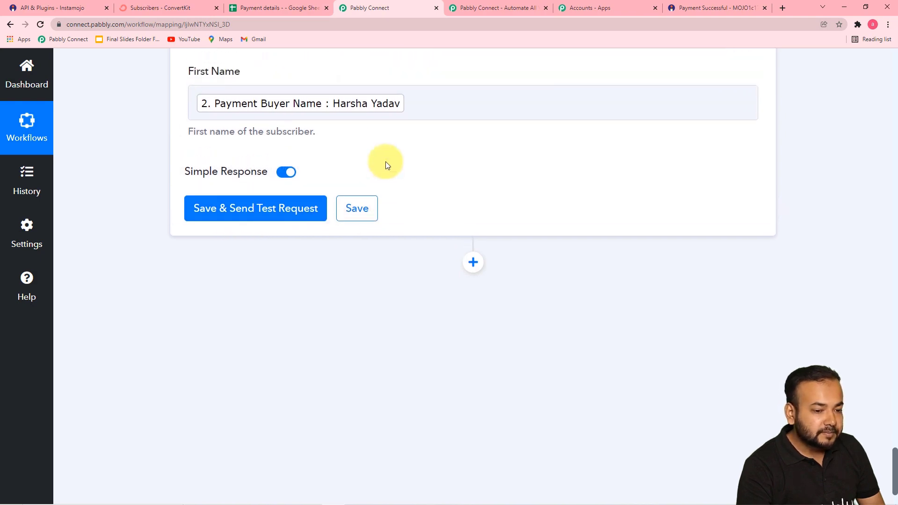
View the subscribers tagged Digital Marketing Course in ConvertKit.
{"action": "left_click", "coordinate": [182, 10]}
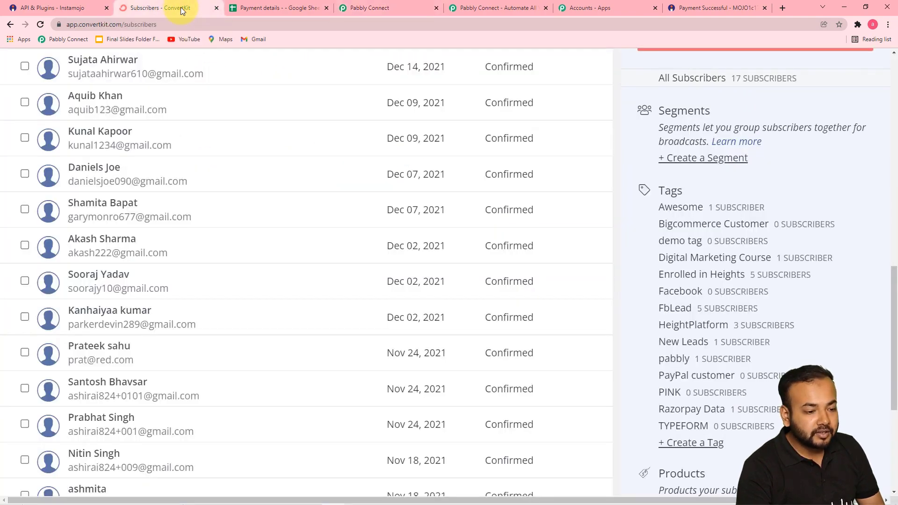
{"action": "left_click", "coordinate": [735, 262]}
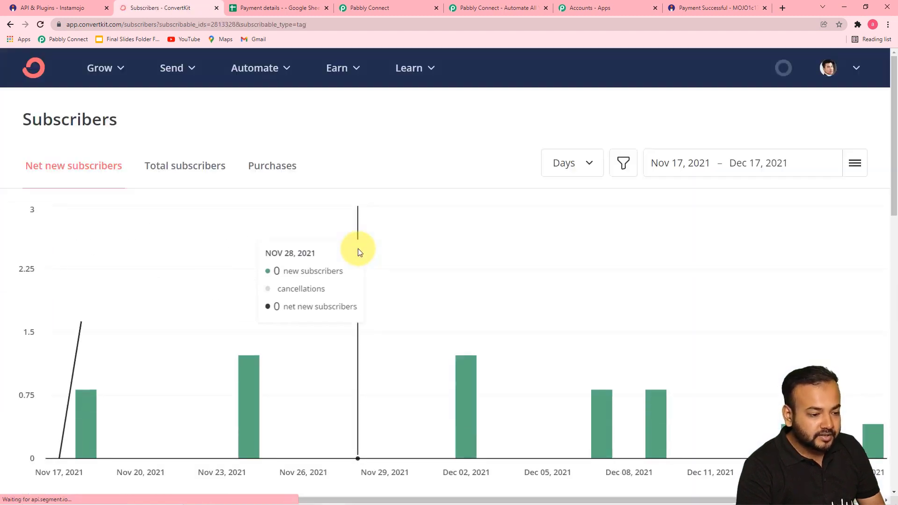
{"action": "scroll", "coordinate": [358, 249], "scroll_direction": "down", "scroll_amount": 10}
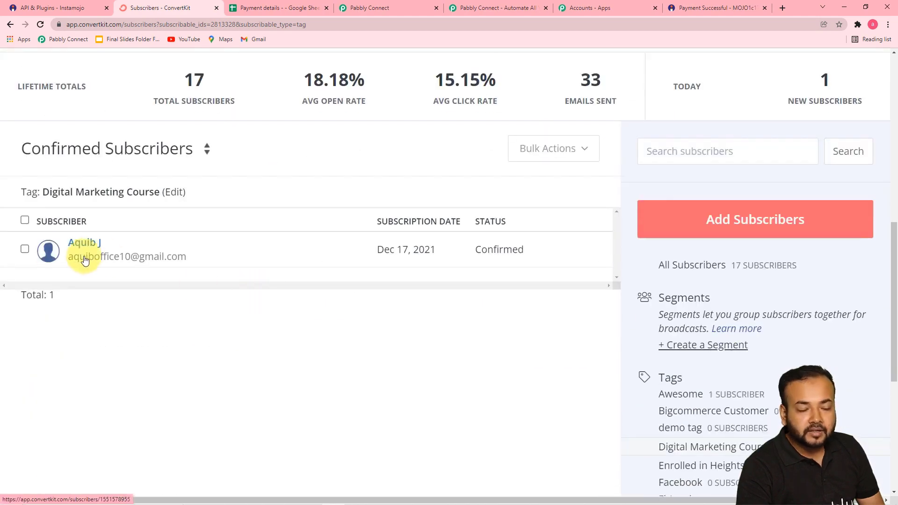
Save the Tag a Subscriber step, send a test request, and review the response.
{"action": "left_click", "coordinate": [370, 8]}
{"action": "left_click", "coordinate": [226, 206]}
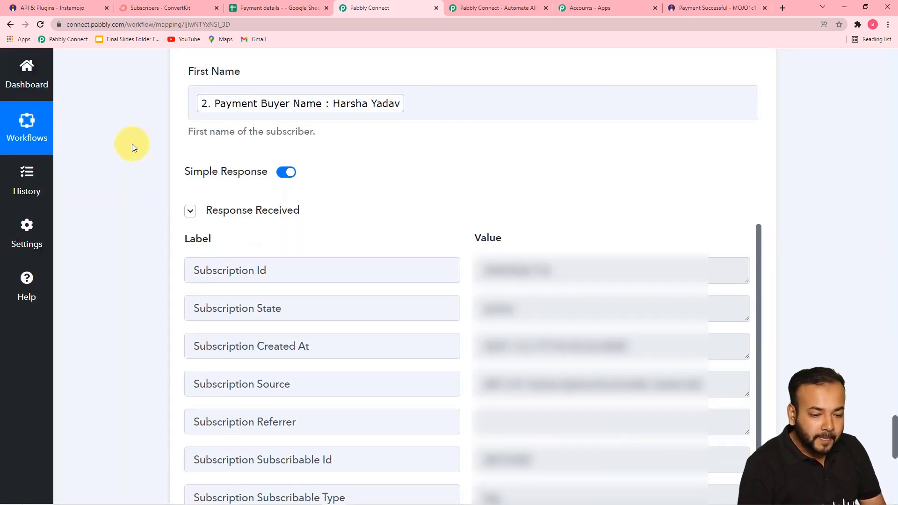
{"action": "scroll", "coordinate": [132, 145], "scroll_direction": "down", "scroll_amount": 3}
{"action": "scroll", "coordinate": [367, 212], "scroll_direction": "down", "scroll_amount": 3}
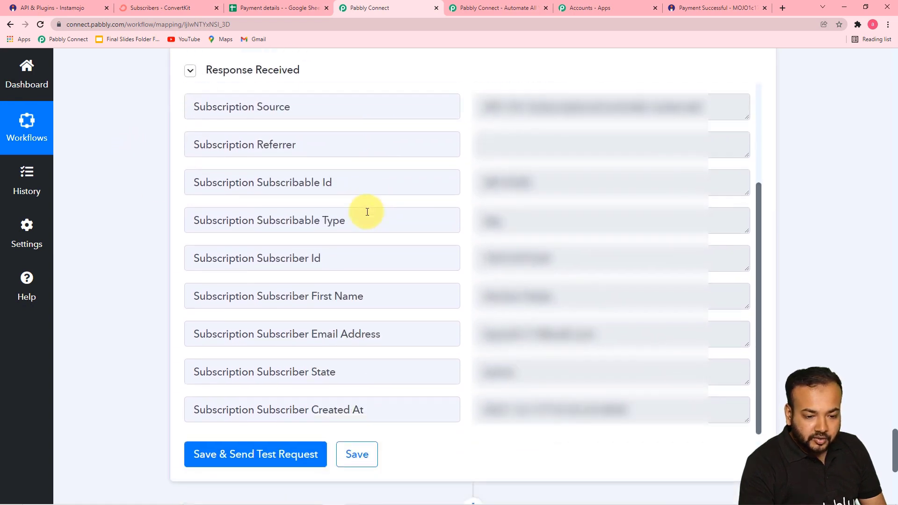
Reload ConvertKit's tagged subscriber list to confirm the buyer was added.
{"action": "left_click", "coordinate": [172, 7]}
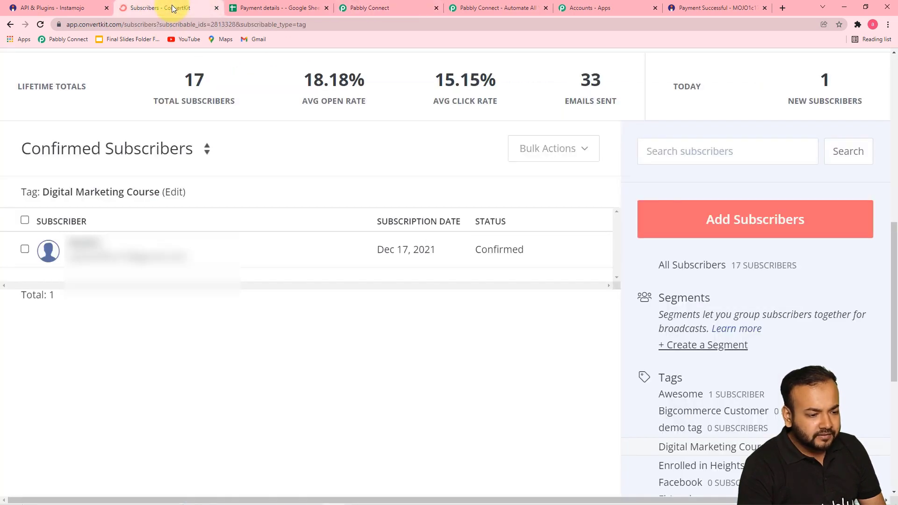
{"action": "left_click", "coordinate": [40, 24]}
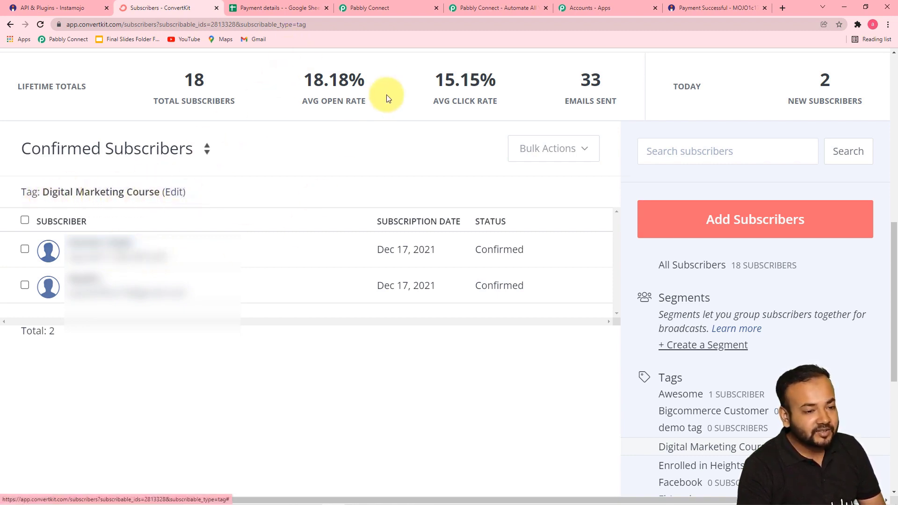
{"action": "left_click", "coordinate": [371, 11]}
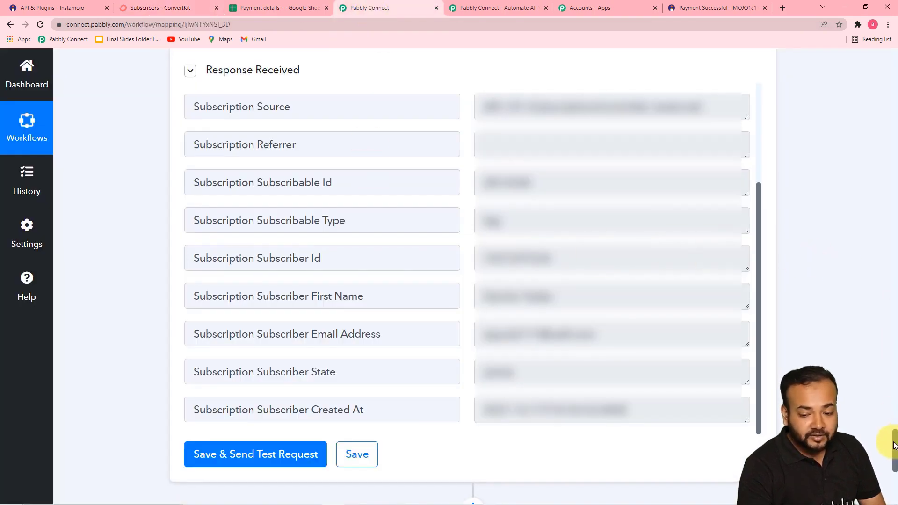
{"action": "left_click_drag", "start_coordinate": [894, 438], "coordinate": [894, 71]}
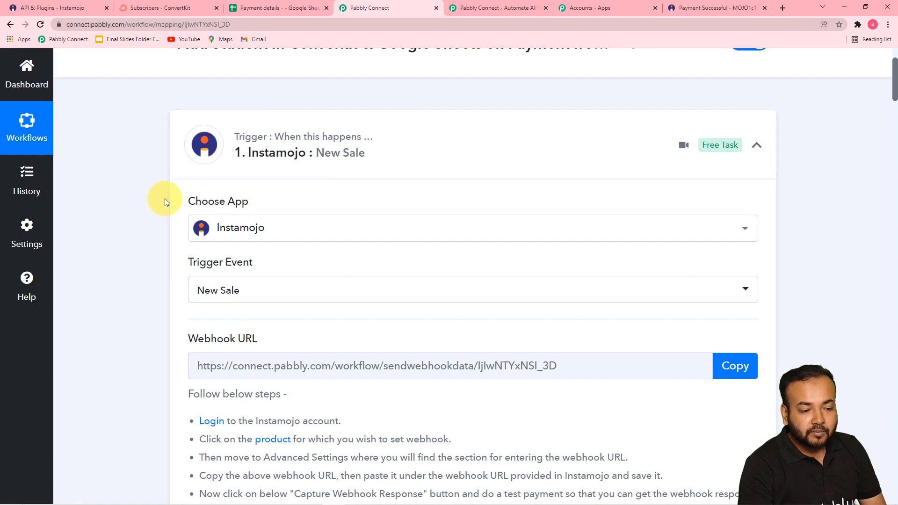
{"action": "scroll", "coordinate": [165, 202], "scroll_direction": "down", "scroll_amount": 5}
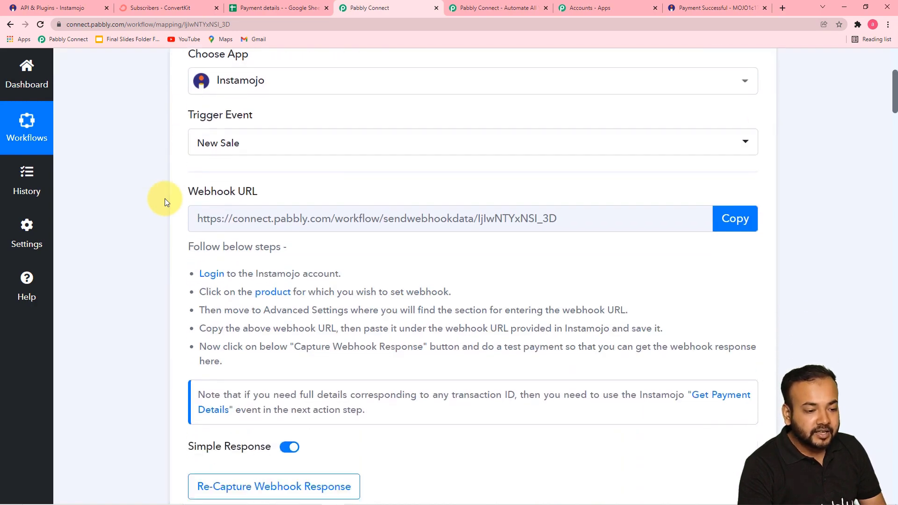
{"action": "scroll", "coordinate": [165, 203], "scroll_direction": "down", "scroll_amount": 6}
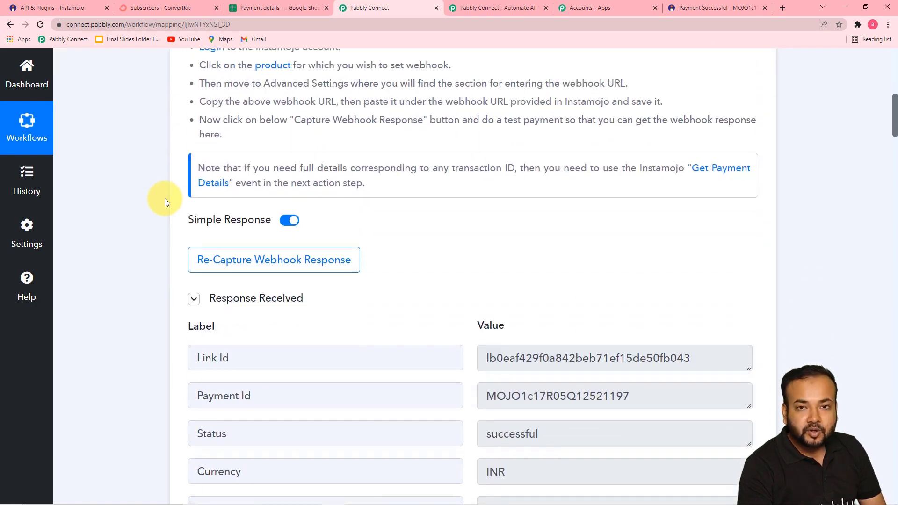
{"action": "scroll", "coordinate": [164, 202], "scroll_direction": "down", "scroll_amount": 2}
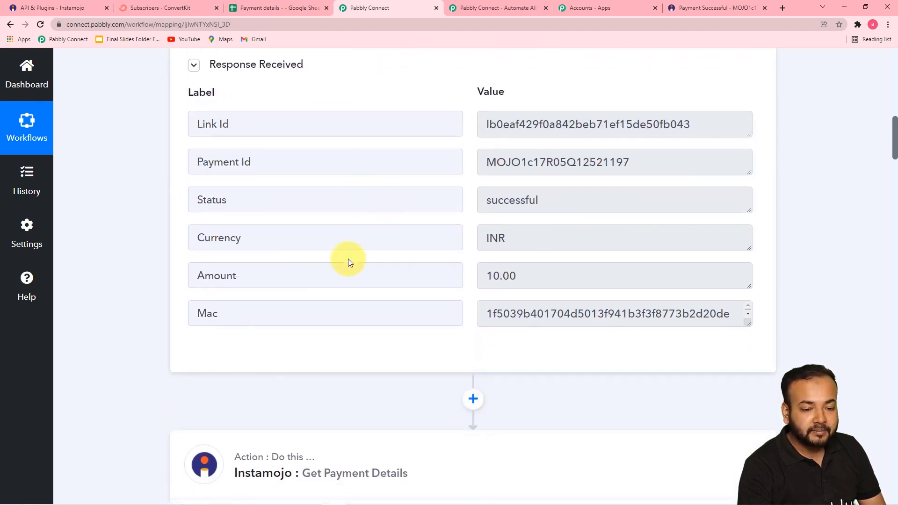
{"action": "scroll", "coordinate": [178, 258], "scroll_direction": "down", "scroll_amount": 2}
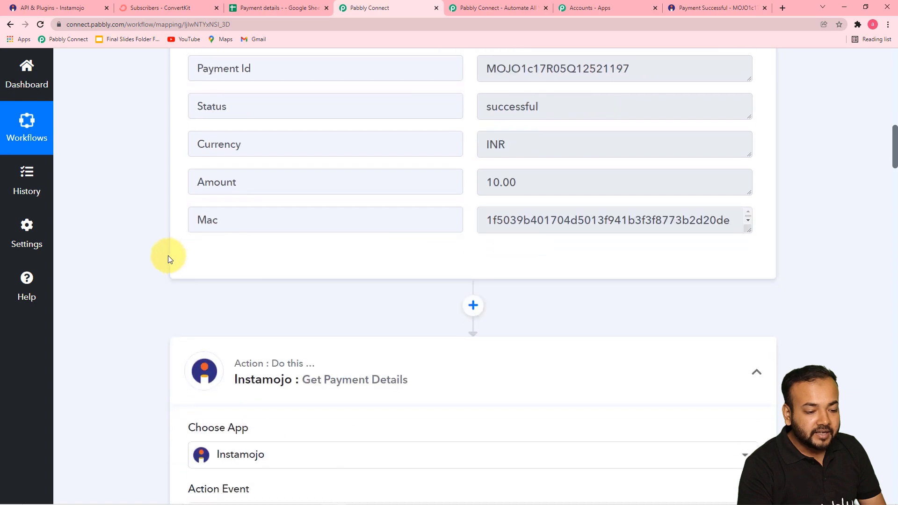
{"action": "scroll", "coordinate": [164, 262], "scroll_direction": "up", "scroll_amount": 2}
{"action": "scroll", "coordinate": [156, 281], "scroll_direction": "down", "scroll_amount": 8}
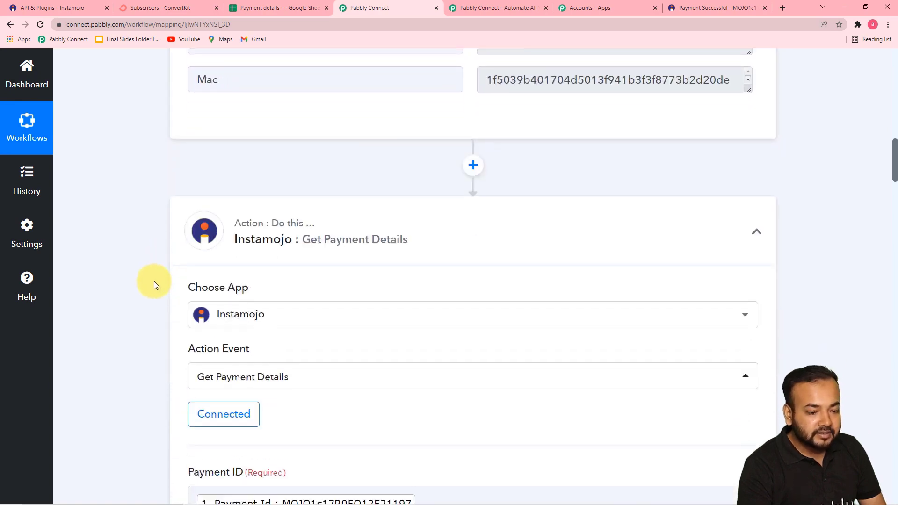
{"action": "scroll", "coordinate": [156, 284], "scroll_direction": "down", "scroll_amount": 10}
{"action": "scroll", "coordinate": [161, 273], "scroll_direction": "up", "scroll_amount": 5}
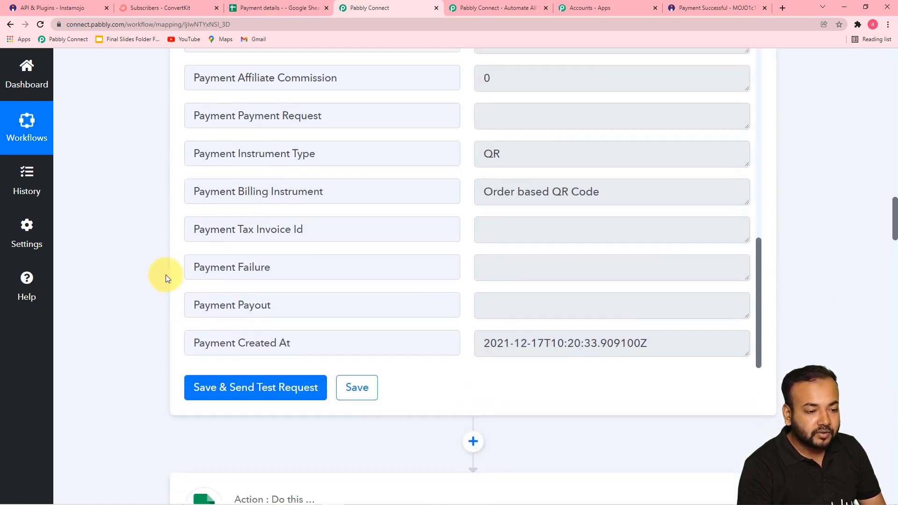
{"action": "scroll", "coordinate": [166, 274], "scroll_direction": "up", "scroll_amount": 7}
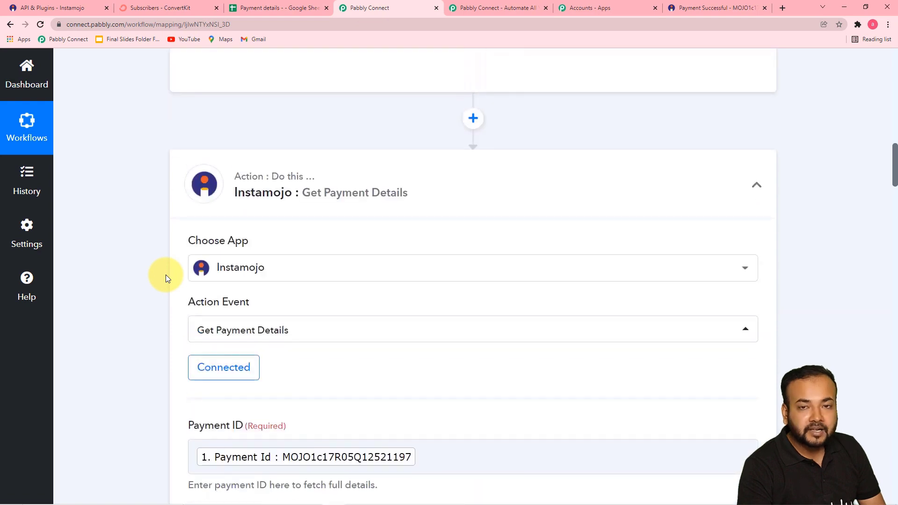
{"action": "scroll", "coordinate": [146, 226], "scroll_direction": "down", "scroll_amount": 7}
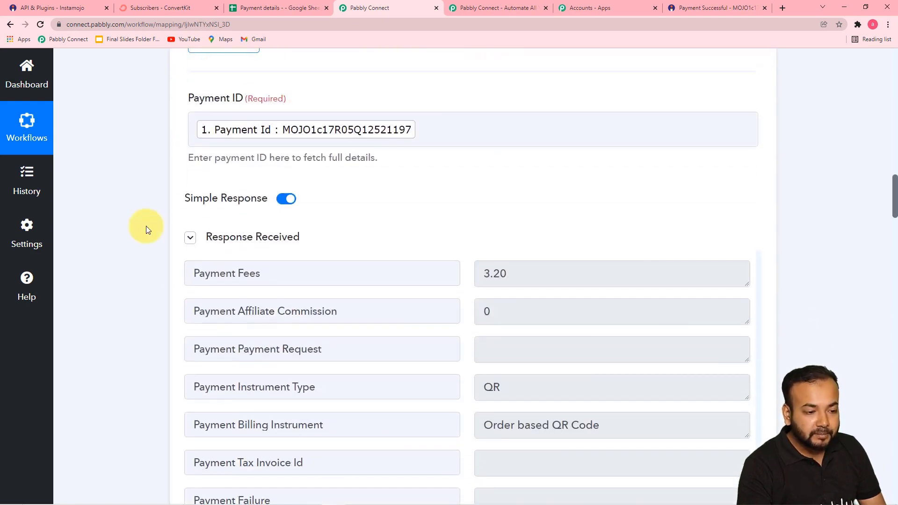
{"action": "scroll", "coordinate": [159, 236], "scroll_direction": "up", "scroll_amount": 2}
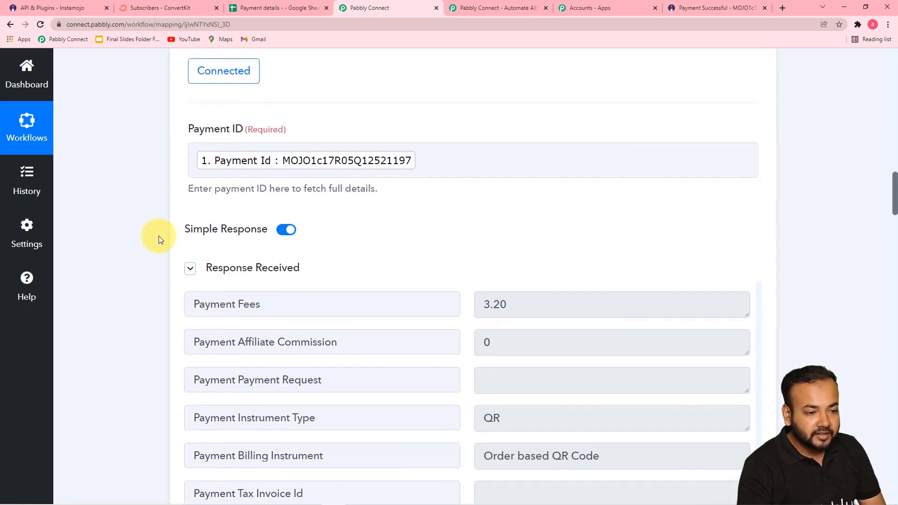
{"action": "scroll", "coordinate": [158, 235], "scroll_direction": "up", "scroll_amount": 1}
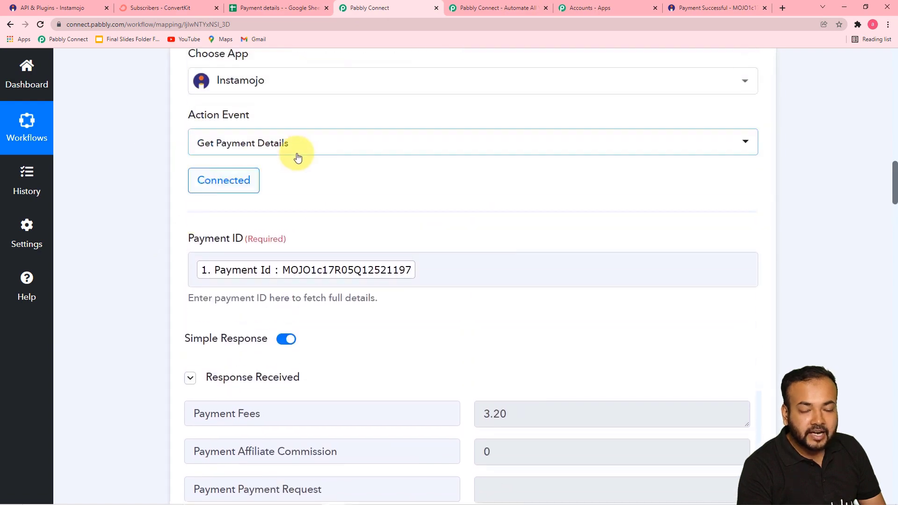
{"action": "scroll", "coordinate": [331, 296], "scroll_direction": "down", "scroll_amount": 8}
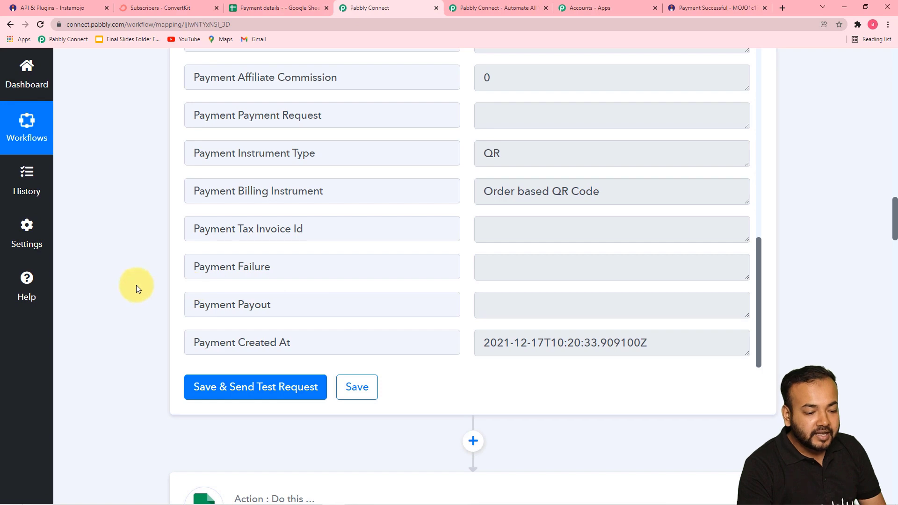
{"action": "scroll", "coordinate": [136, 285], "scroll_direction": "down", "scroll_amount": 9}
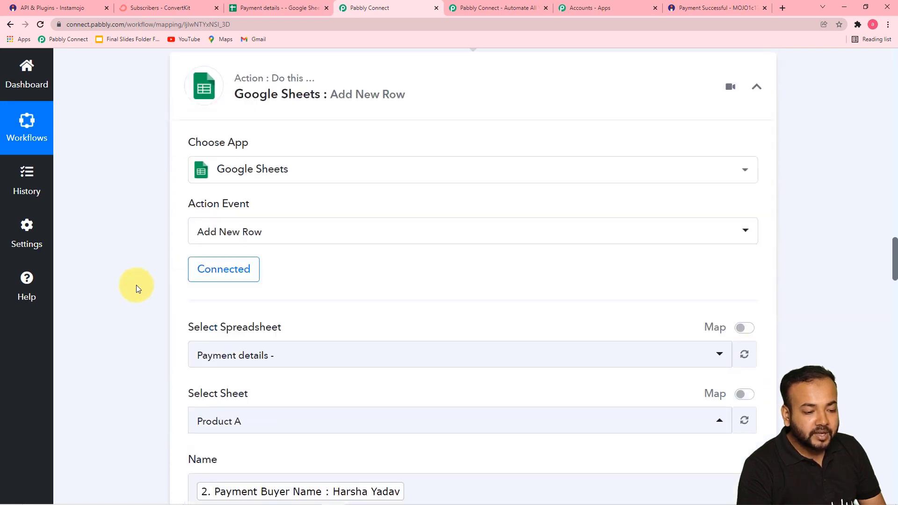
{"action": "scroll", "coordinate": [145, 285], "scroll_direction": "down", "scroll_amount": 3}
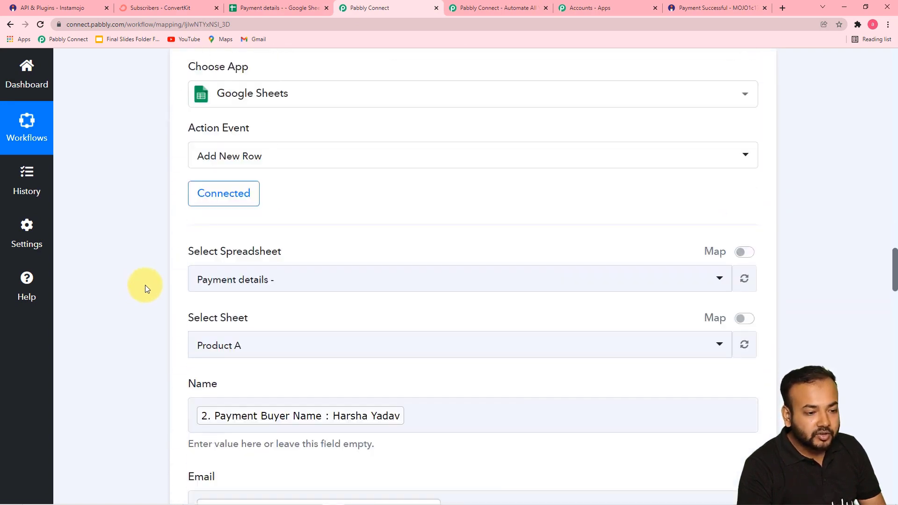
{"action": "scroll", "coordinate": [145, 285], "scroll_direction": "up", "scroll_amount": 3}
{"action": "scroll", "coordinate": [145, 285], "scroll_direction": "down", "scroll_amount": 7}
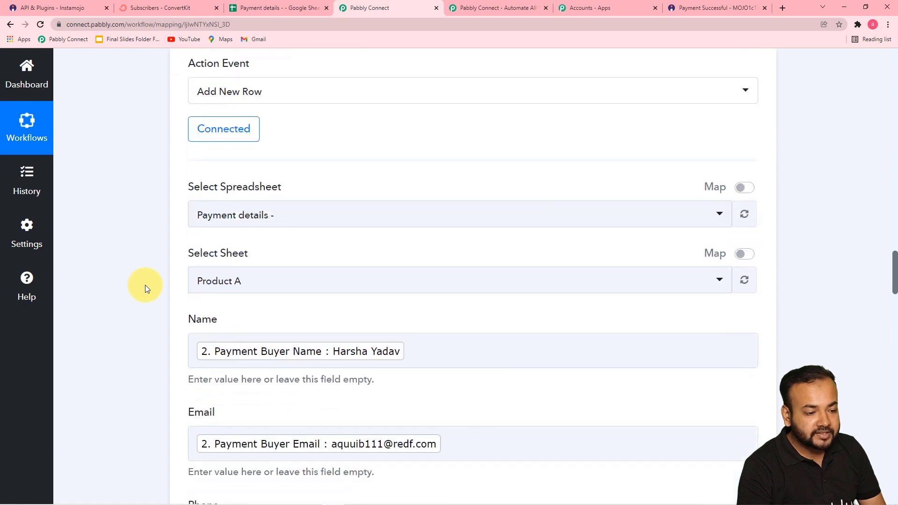
{"action": "scroll", "coordinate": [145, 289], "scroll_direction": "down", "scroll_amount": 6}
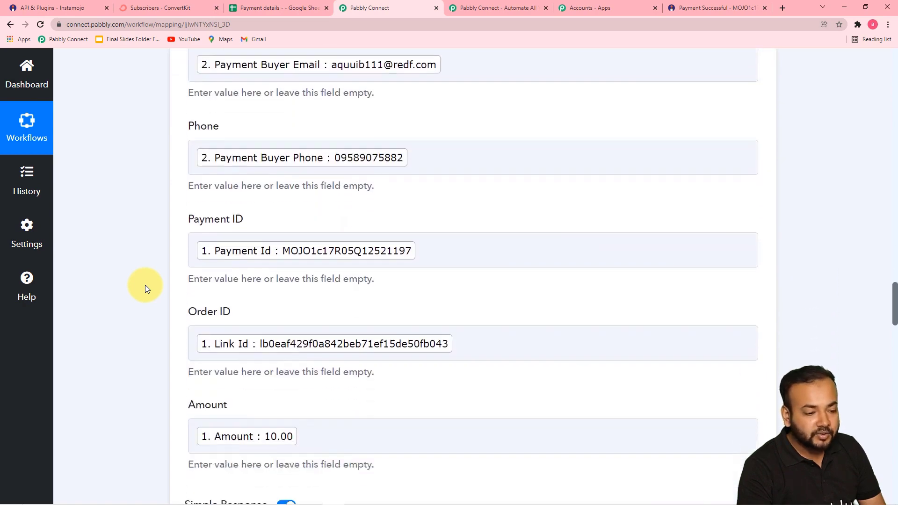
{"action": "scroll", "coordinate": [145, 285], "scroll_direction": "down", "scroll_amount": 8}
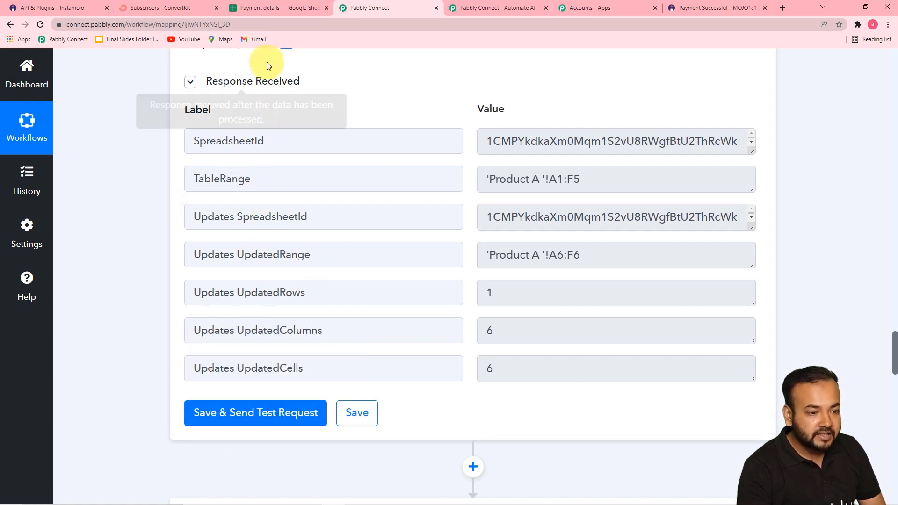
Confirm the new Product A row in Google Sheets and review the mapped First Name value.
{"action": "left_click", "coordinate": [265, 10]}
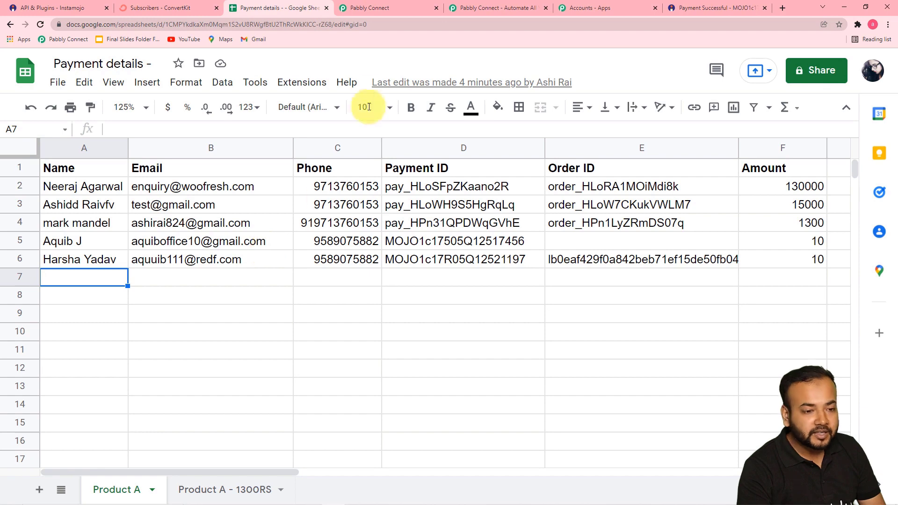
{"action": "left_click", "coordinate": [366, 8]}
{"action": "scroll", "coordinate": [266, 309], "scroll_direction": "down", "scroll_amount": 5}
{"action": "scroll", "coordinate": [266, 313], "scroll_direction": "down", "scroll_amount": 2}
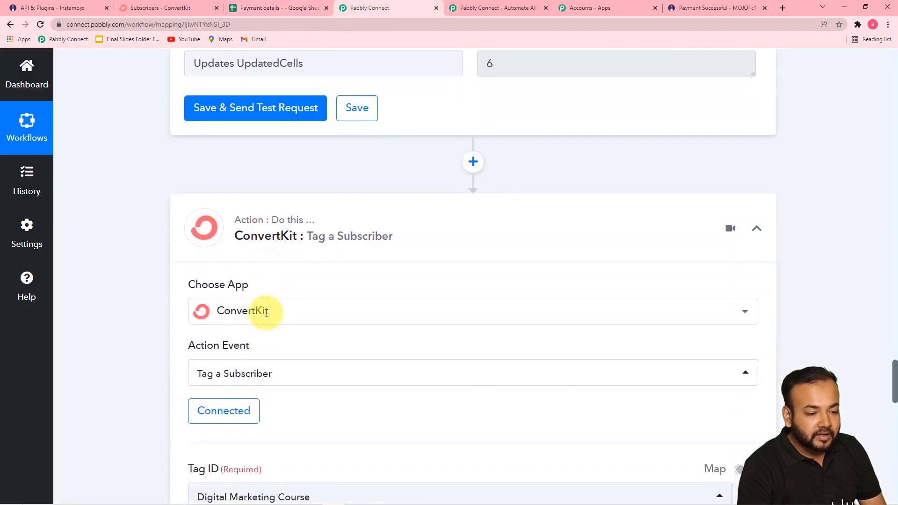
{"action": "scroll", "coordinate": [302, 245], "scroll_direction": "down", "scroll_amount": 2}
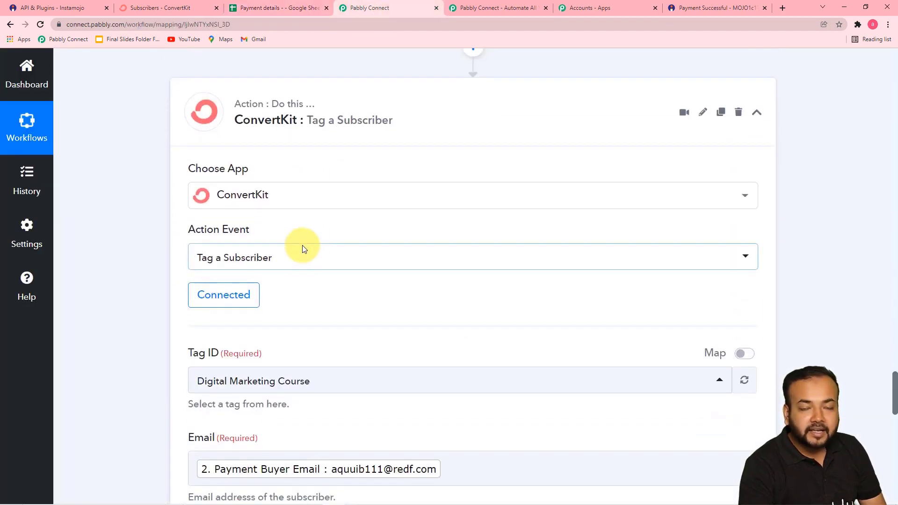
{"action": "scroll", "coordinate": [302, 245], "scroll_direction": "down", "scroll_amount": 1}
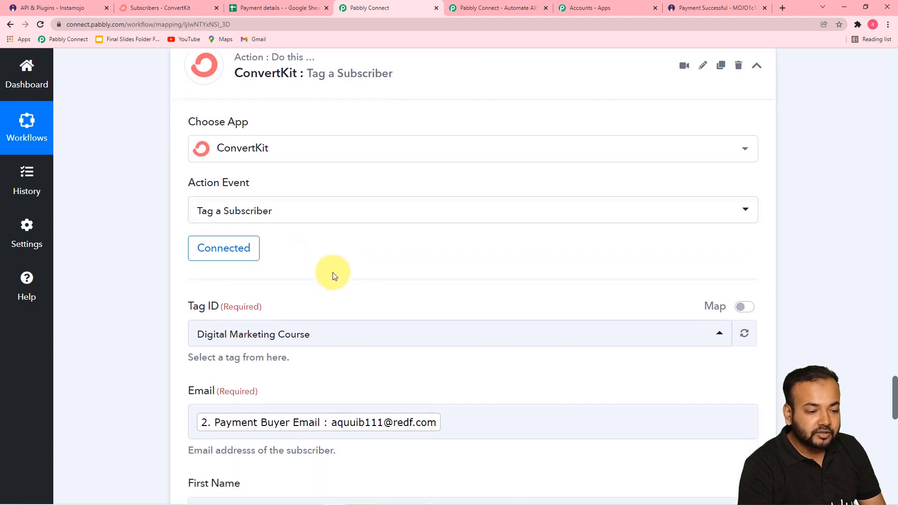
{"action": "scroll", "coordinate": [177, 309], "scroll_direction": "down", "scroll_amount": 1}
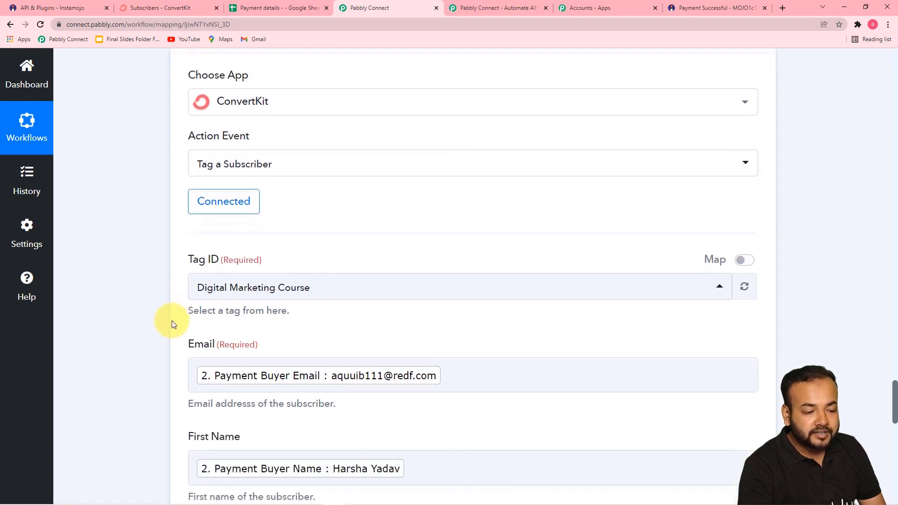
{"action": "scroll", "coordinate": [361, 306], "scroll_direction": "down", "scroll_amount": 3}
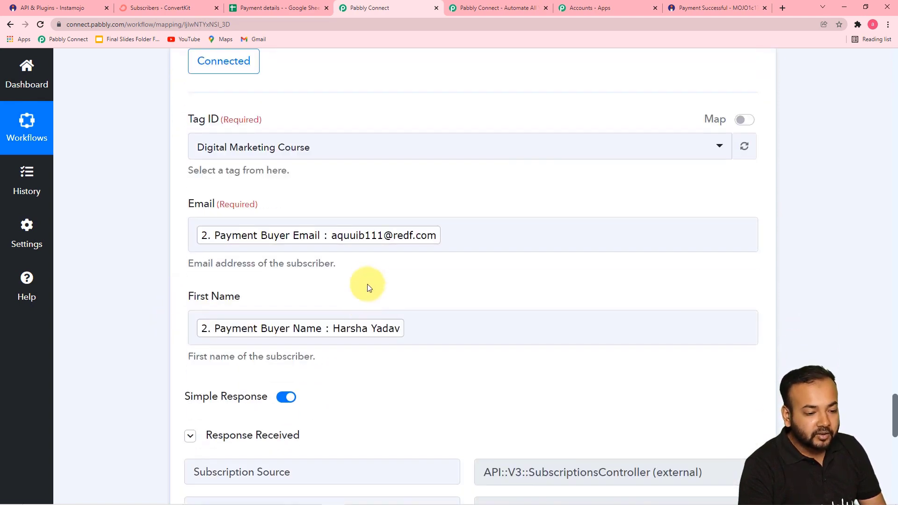
{"action": "left_click", "coordinate": [236, 326]}
{"action": "scroll", "coordinate": [235, 323], "scroll_direction": "down", "scroll_amount": 11}
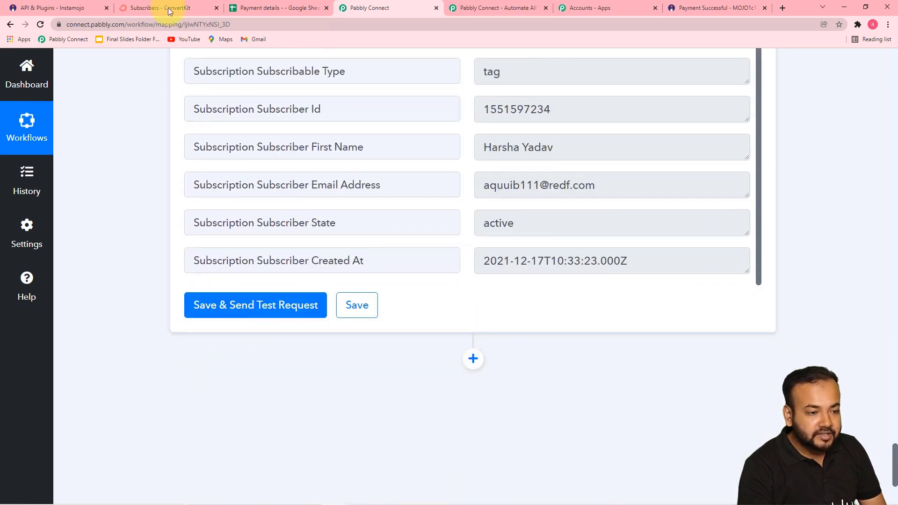
Confirm the buyer's ConvertKit tag and save the finished workflow.
{"action": "left_click", "coordinate": [168, 7]}
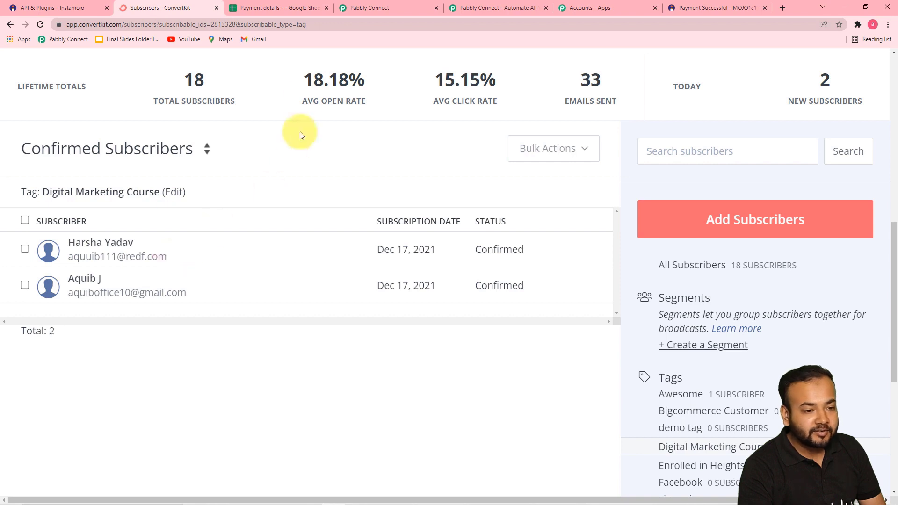
{"action": "left_click", "coordinate": [370, 7]}
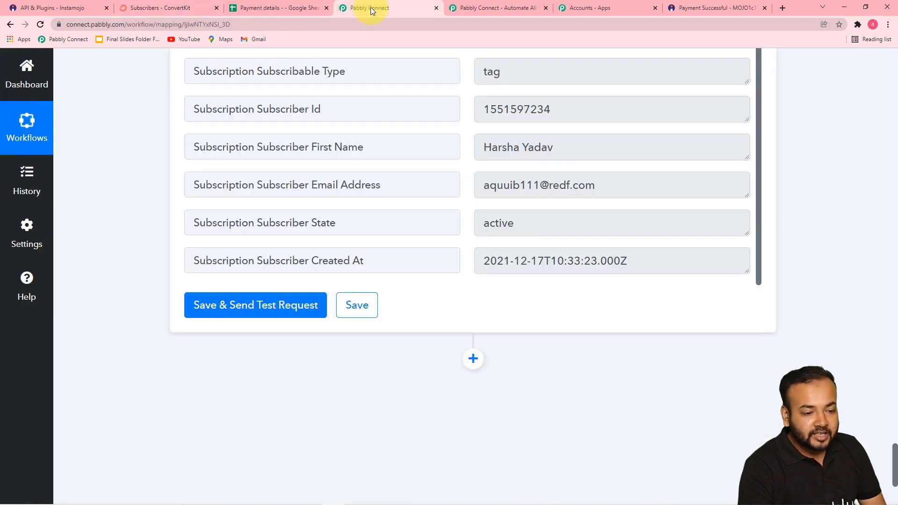
{"action": "left_click", "coordinate": [353, 312]}
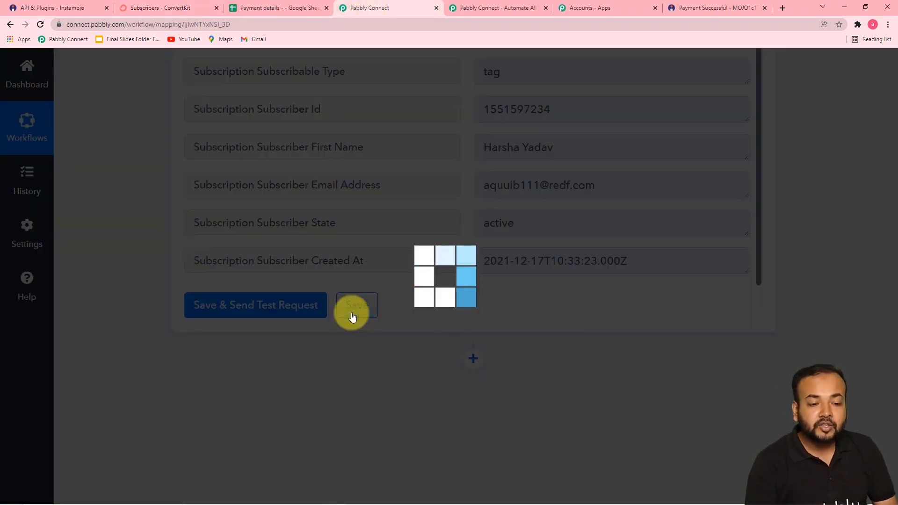